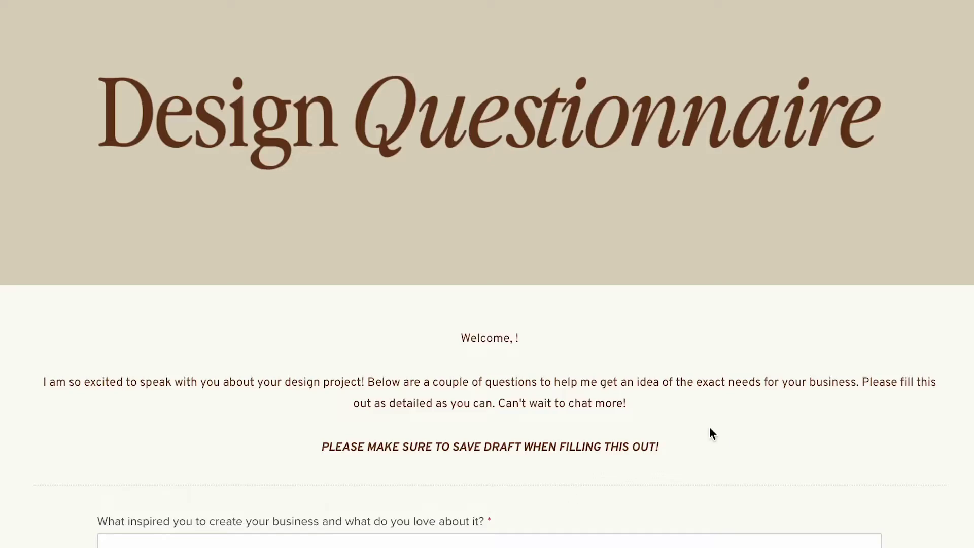
Step: Read through the questions on the design questionnaire form
scroll(734, 432, "down", 15)
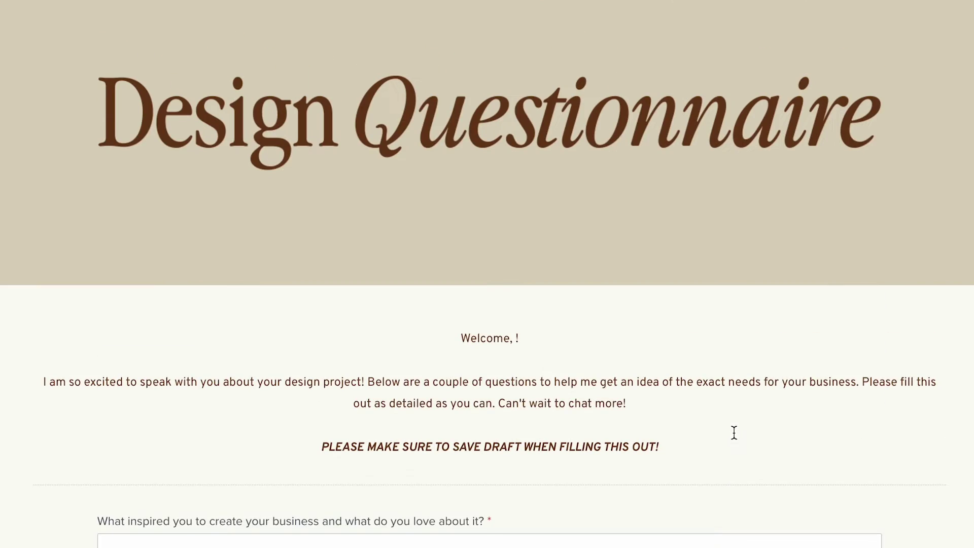
scroll(734, 433, "down", 20)
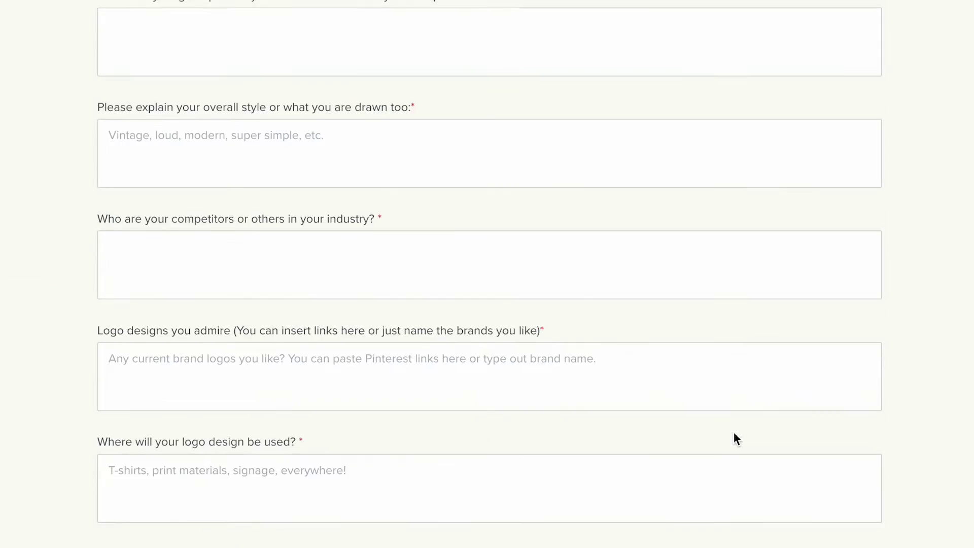
scroll(734, 432, "down", 3)
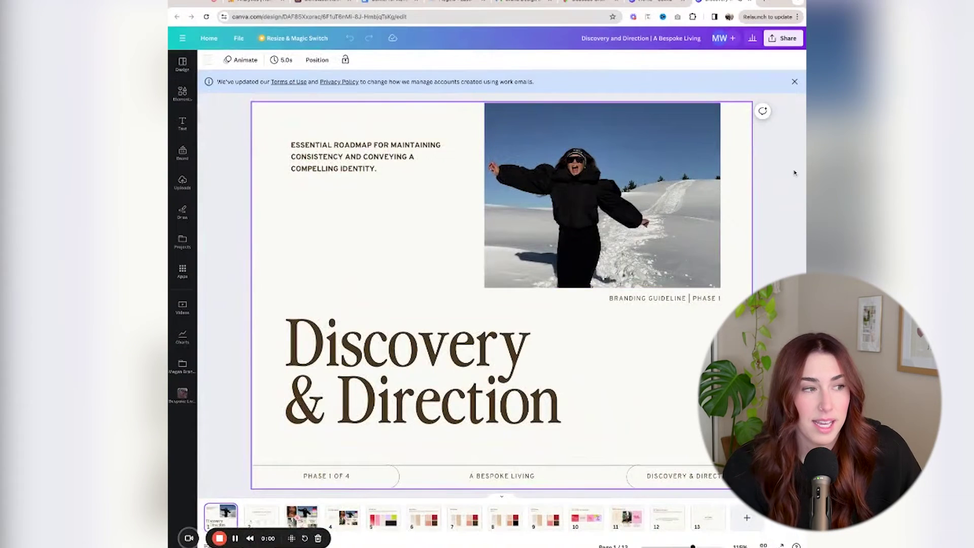
Step: Look through the mood board, color palette and color and font example pages of the Discovery & Direction presentation
left_click(794, 173)
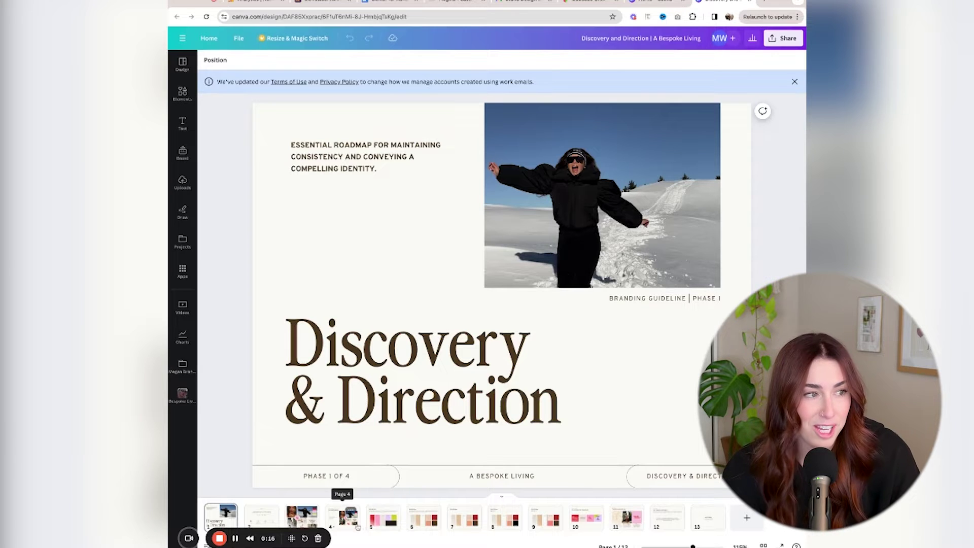
left_click(384, 527)
key("Right")
key("Right")
key("Right")
key("Right")
key("Right")
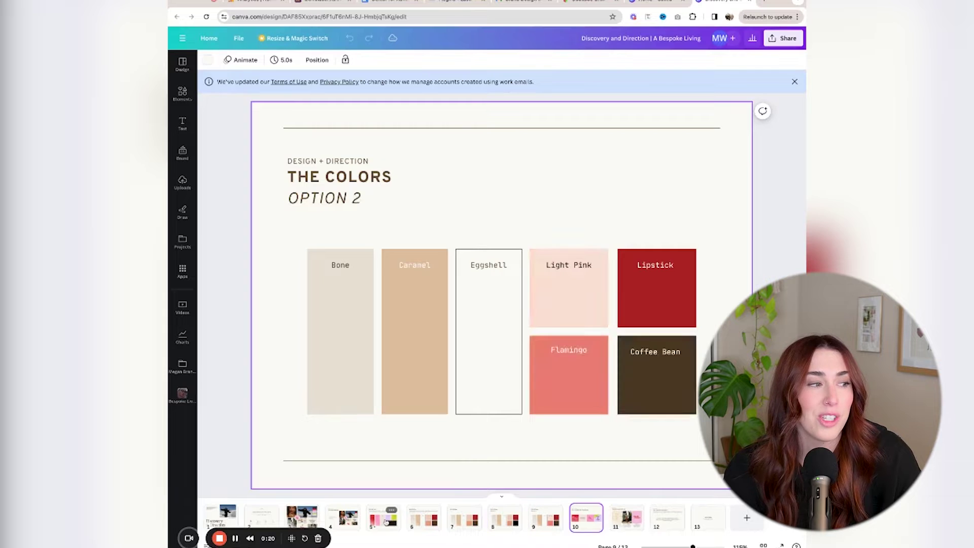
key("Left")
key("Left")
key("Left")
key("Left")
key("Left")
key("Left")
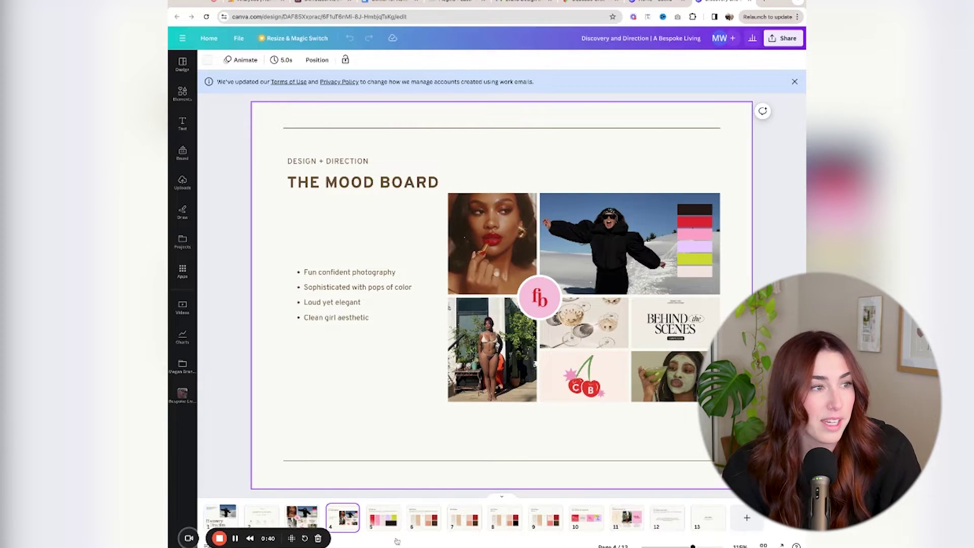
Step: Copy all the swatches on the Option 2 colors page, and hide the four earlier color pages, 5 through 8
left_click(547, 523)
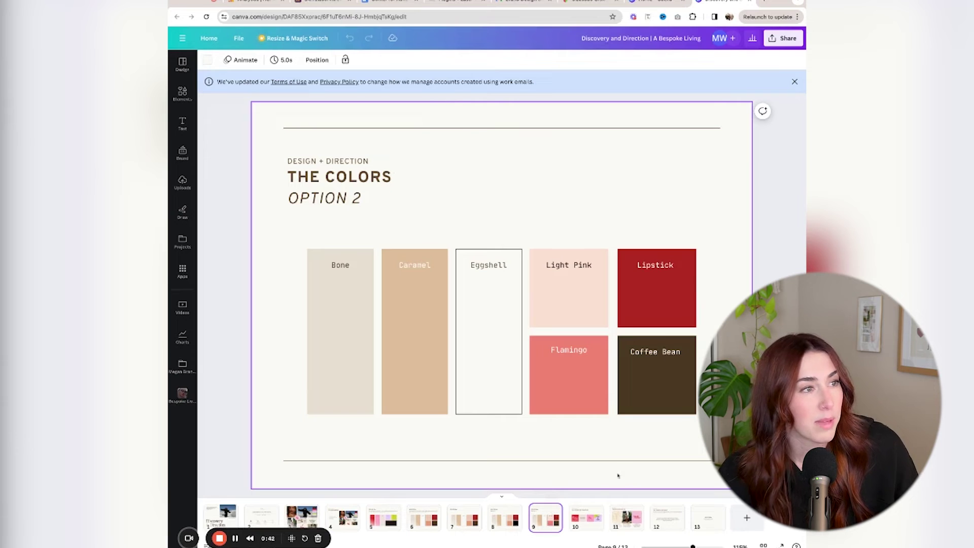
left_click_drag(715, 420, 296, 246)
left_click(515, 509)
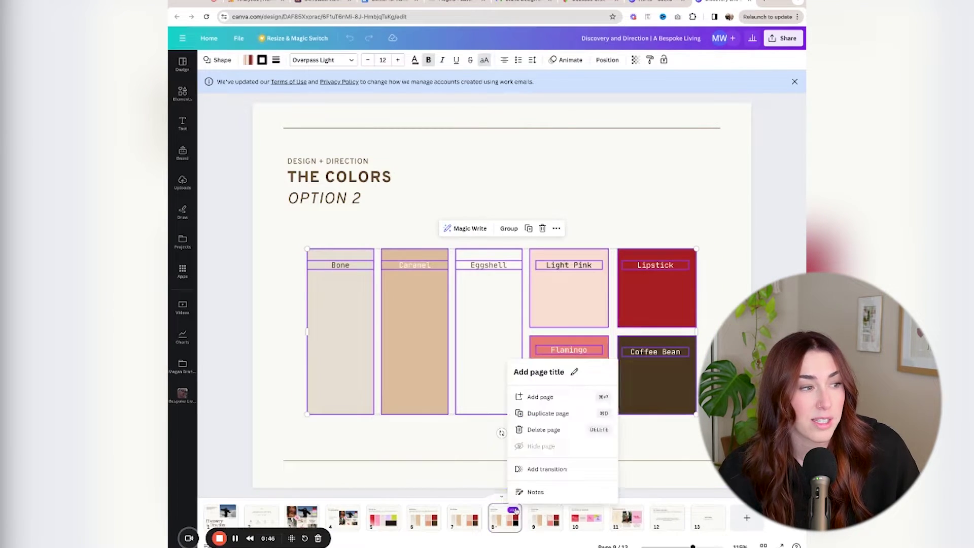
left_click(541, 430)
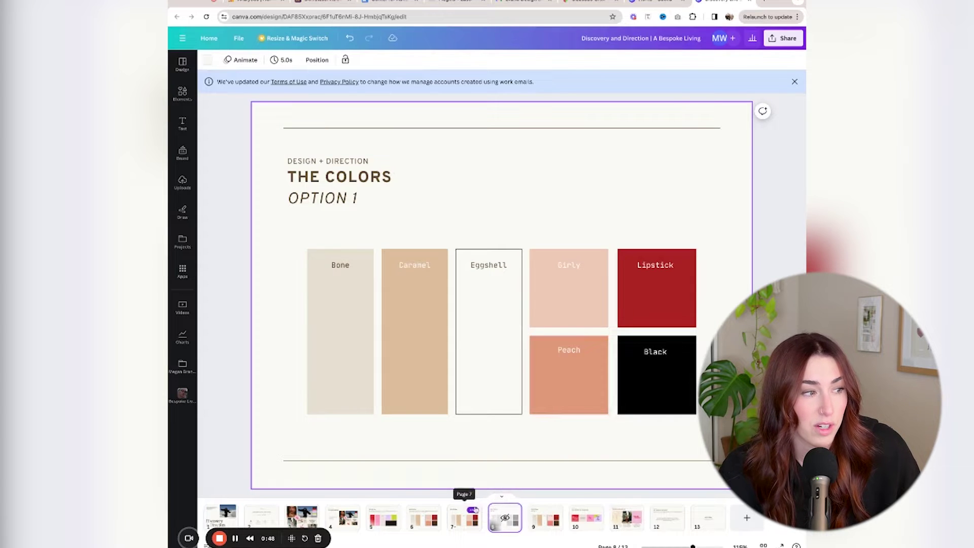
left_click(476, 510)
left_click(501, 429)
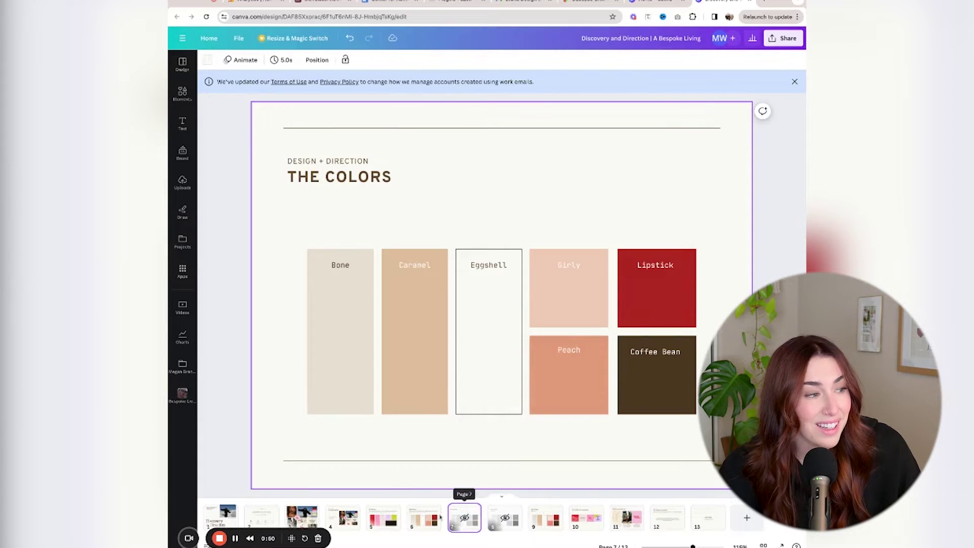
left_click(435, 509)
left_click(471, 429)
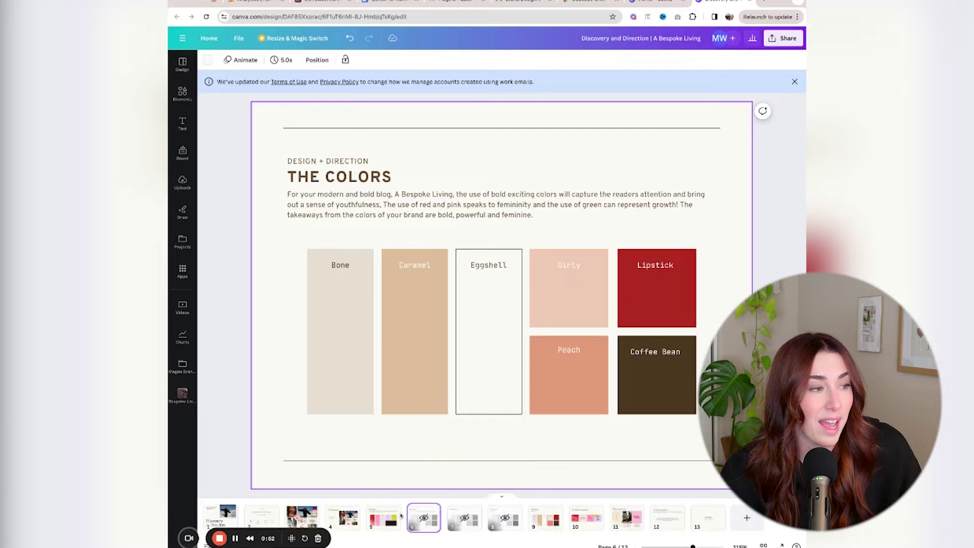
left_click(394, 510)
left_click(416, 429)
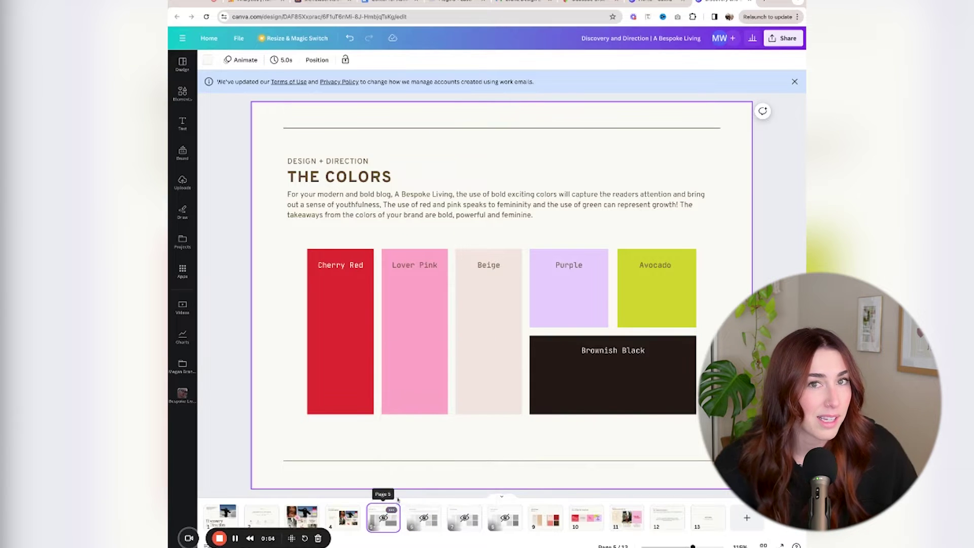
Step: Delete the six color swatches from the mood board on page 4 and try pasting the copied Option 2 swatches there
left_click(353, 530)
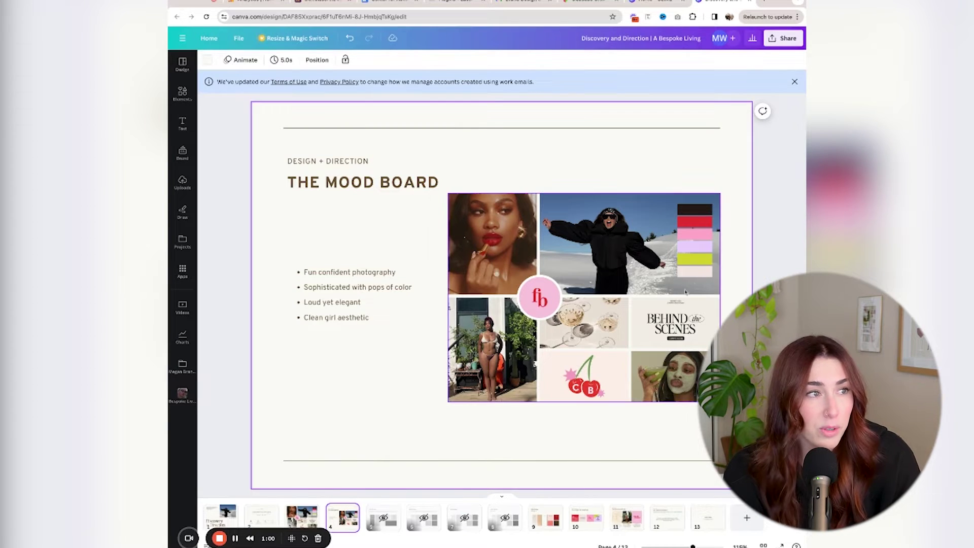
left_click(703, 272)
key("Delete")
left_click(703, 259)
key("Delete")
left_click(703, 251)
key("Delete")
left_click(704, 237)
key("Delete")
left_click(705, 224)
key("Delete")
left_click(702, 213)
key("Delete")
key("ctrl+v")
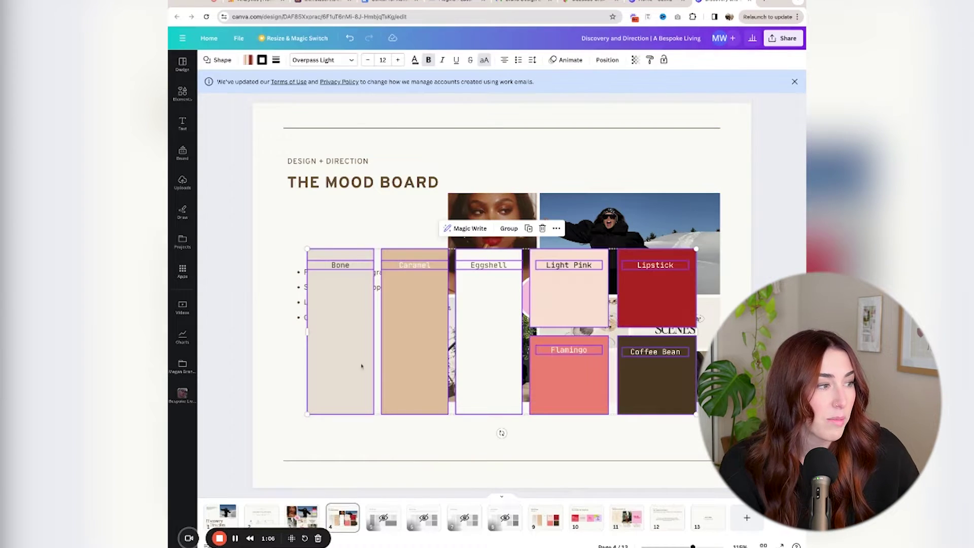
key("ctrl+z")
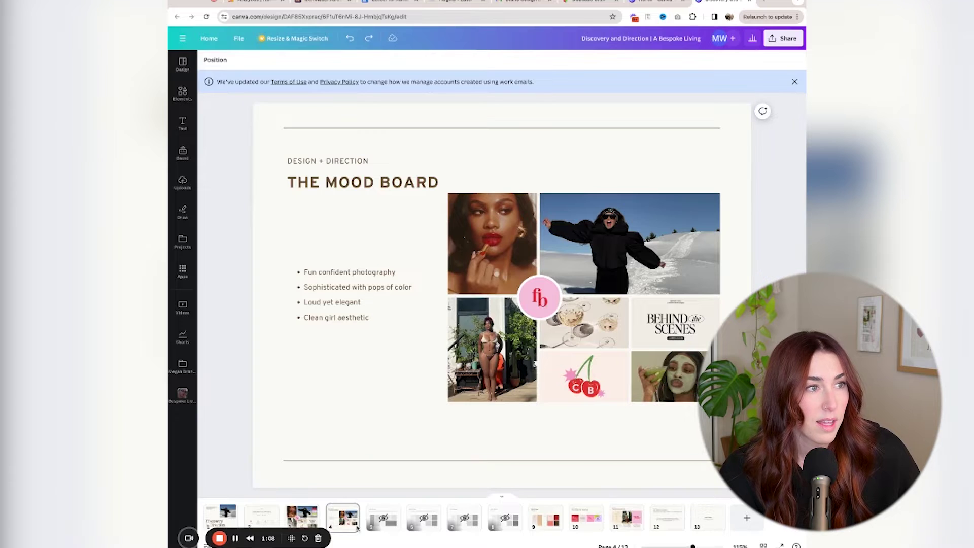
Step: Review the full-page mood board, the Option 2 palette and the color and font examples page
left_click(305, 522)
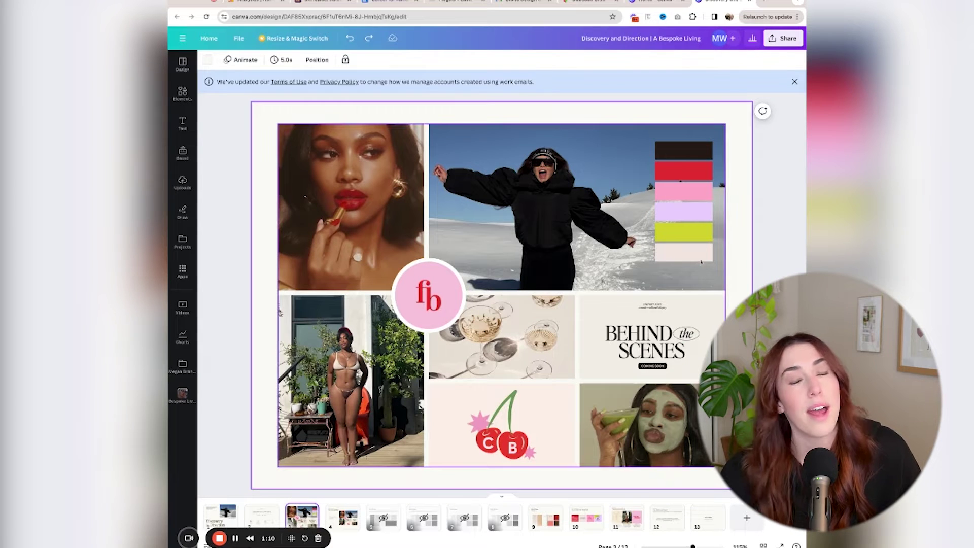
left_click(705, 266)
left_click(734, 197)
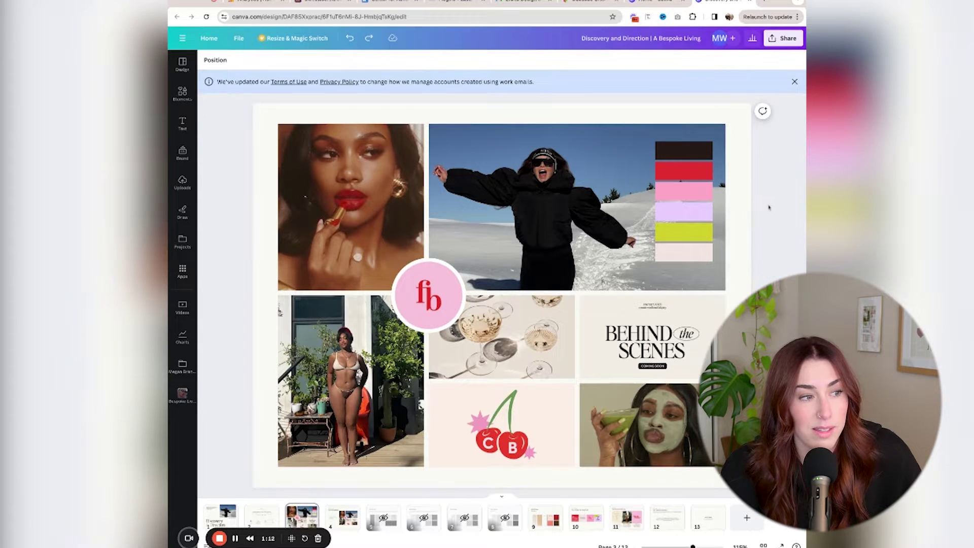
left_click(555, 525)
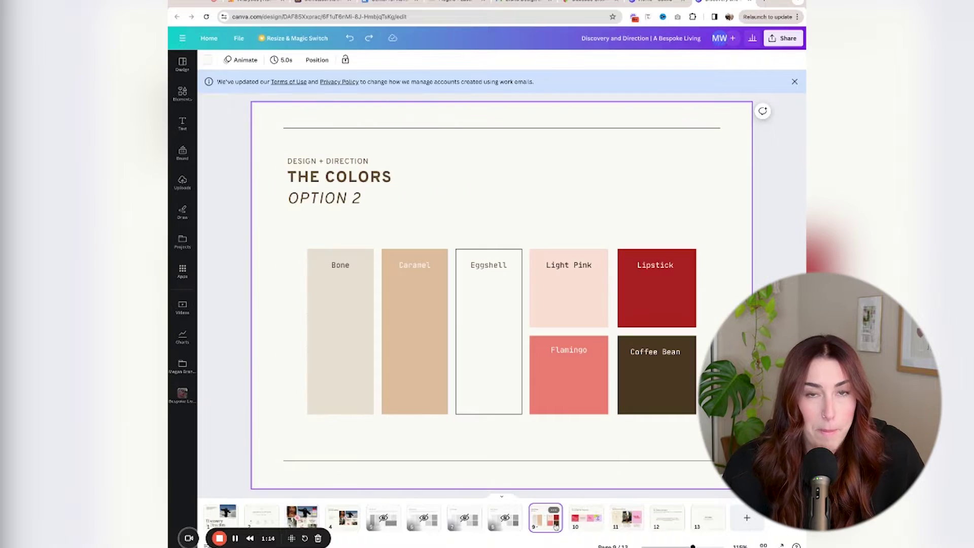
left_click(583, 528)
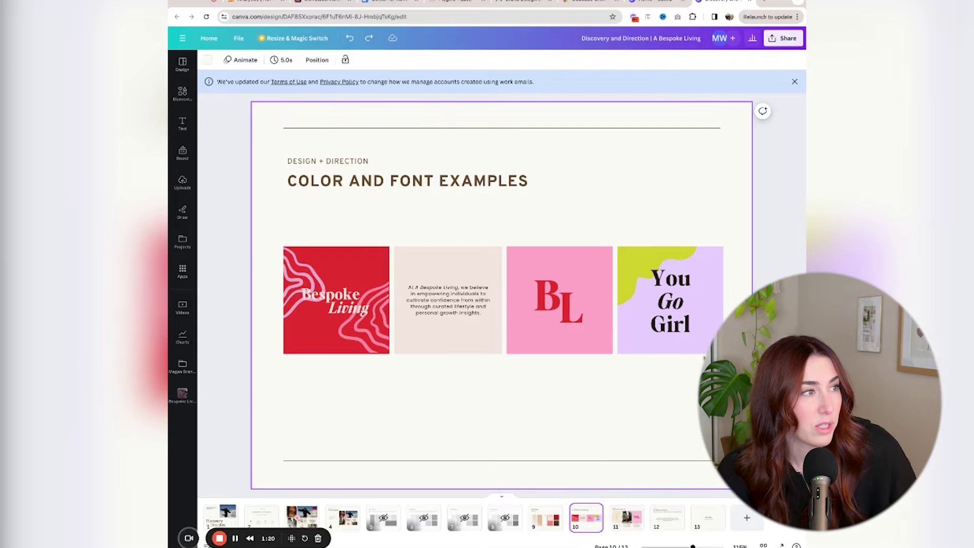
Step: Copy the hex code of the Caramel swatch on the Option 2 colors page
left_click(691, 350)
left_click(544, 524)
left_click(445, 376)
left_click(249, 60)
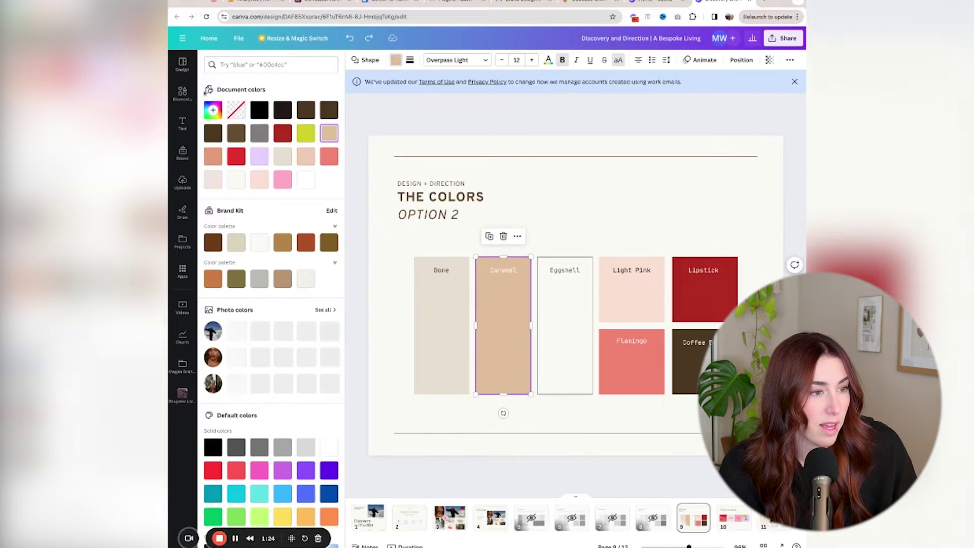
left_click(213, 110)
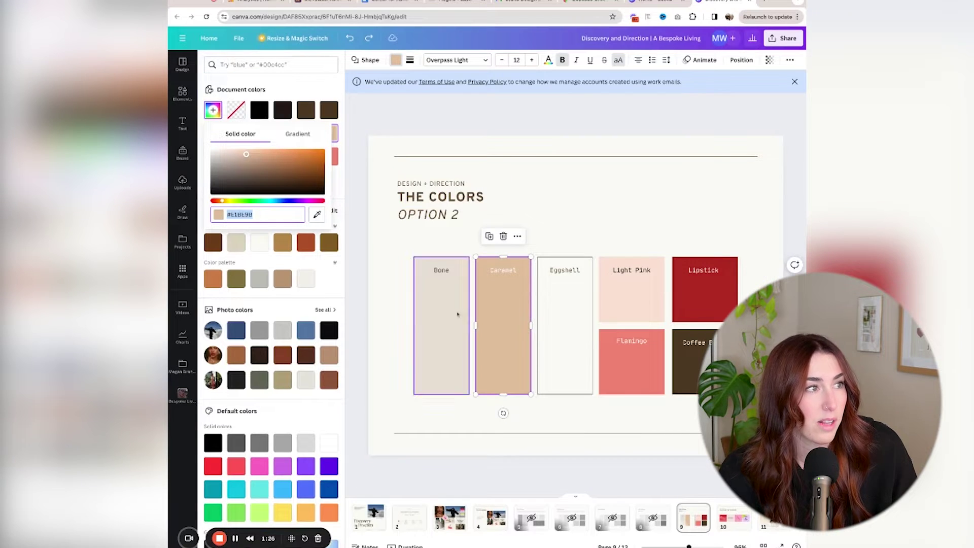
Step: Fill the "You Go Girl" square on the color and font examples page with the copied Caramel color and delete its green shape
left_click(729, 524)
left_click(687, 333)
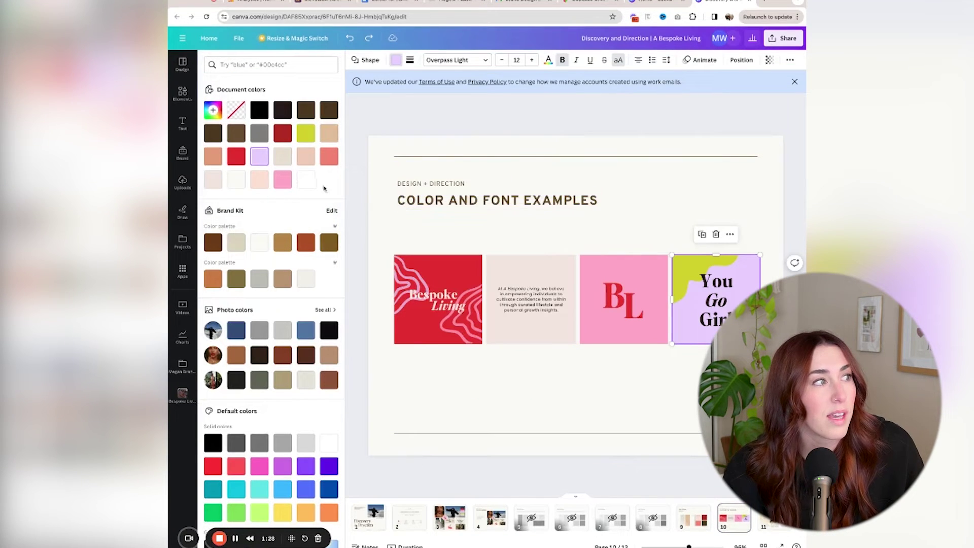
left_click(213, 115)
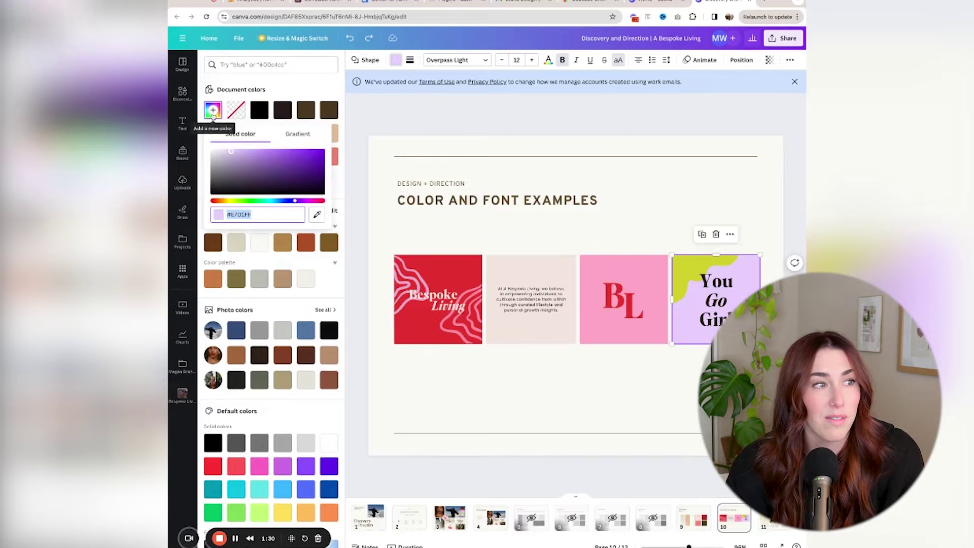
key("super+v")
left_click(683, 264)
key("Delete")
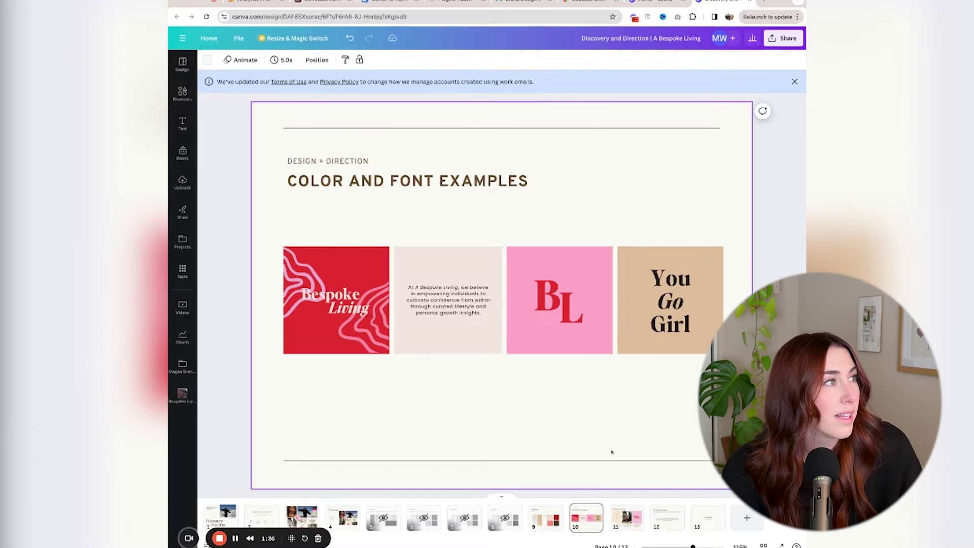
Step: Fill the pink "BL" square with the Flamingo color from the Option 2 palette
left_click(546, 518)
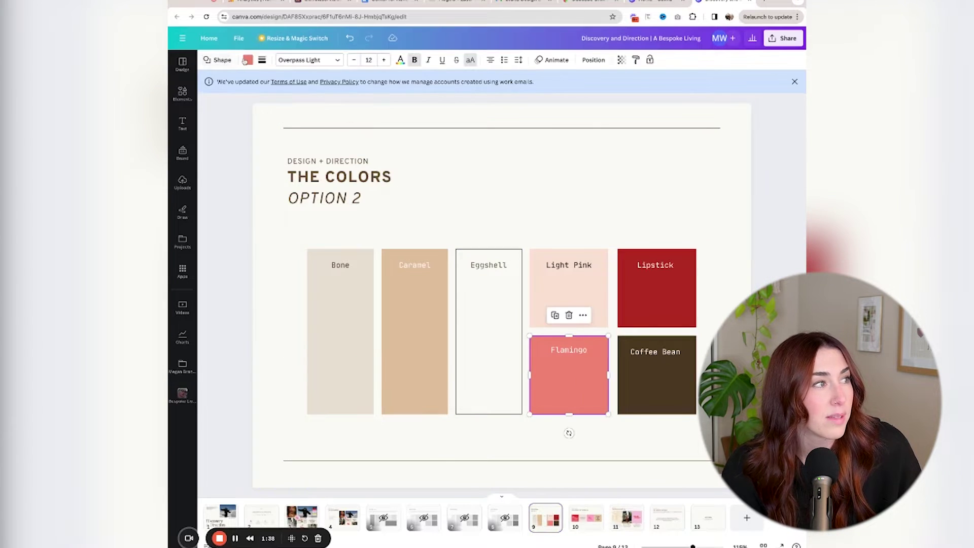
left_click(246, 60)
left_click(731, 517)
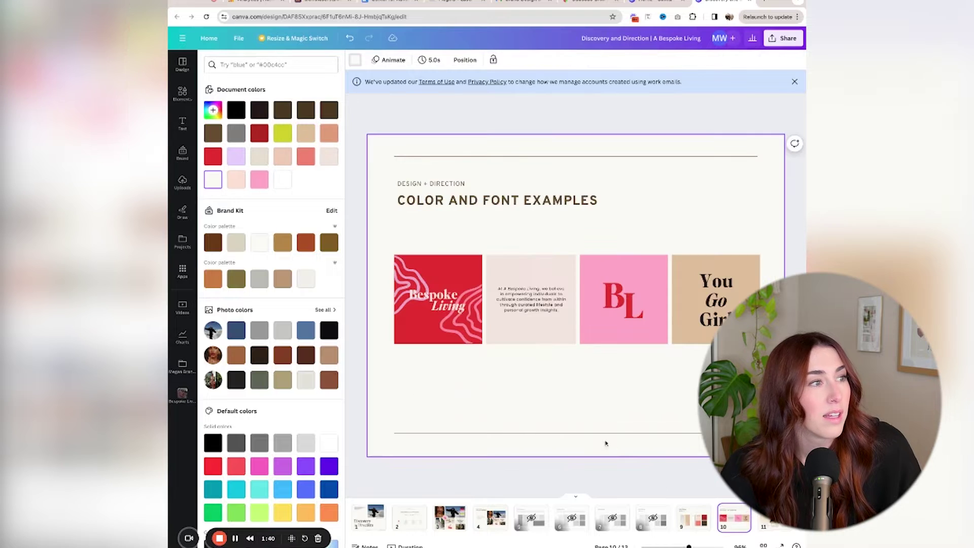
left_click(326, 157)
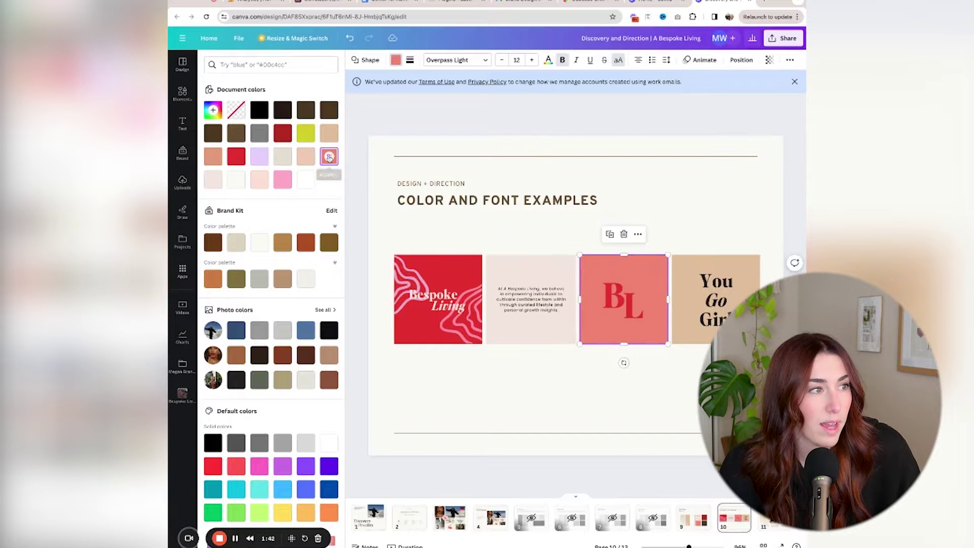
Step: Try the Lipstick red from the Option 2 palette on the wavy pattern in the "Bespoke Living" square, and delete that pattern
left_click(693, 518)
left_click(705, 300)
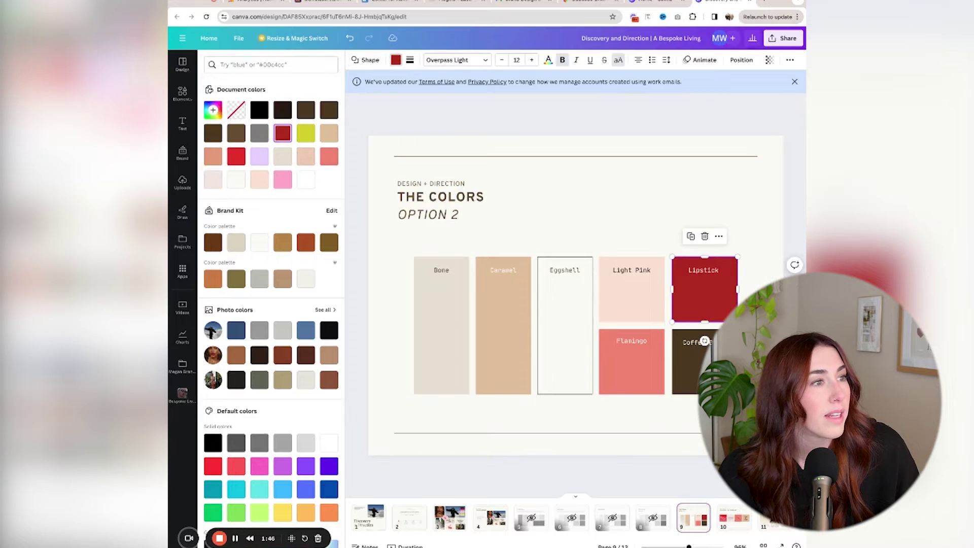
left_click(731, 525)
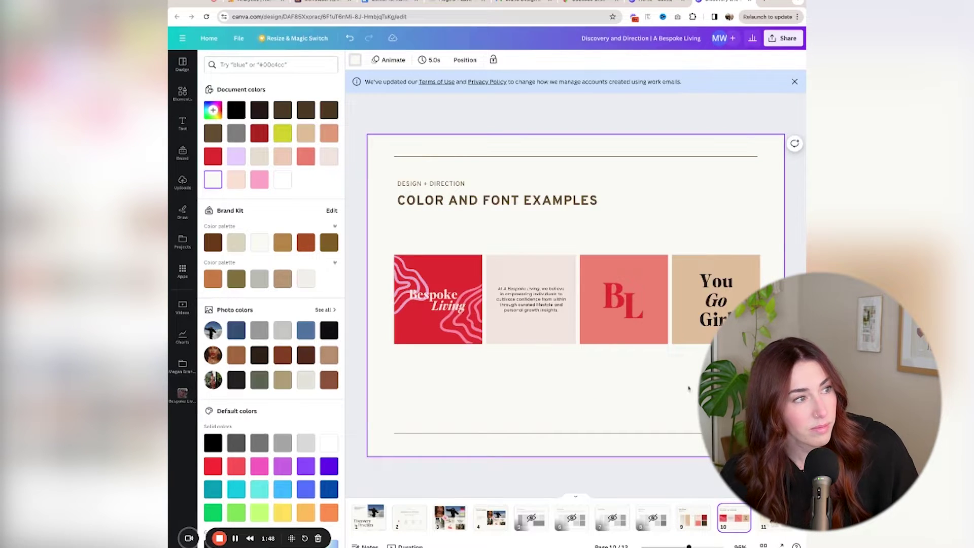
left_click(411, 337)
left_click(257, 134)
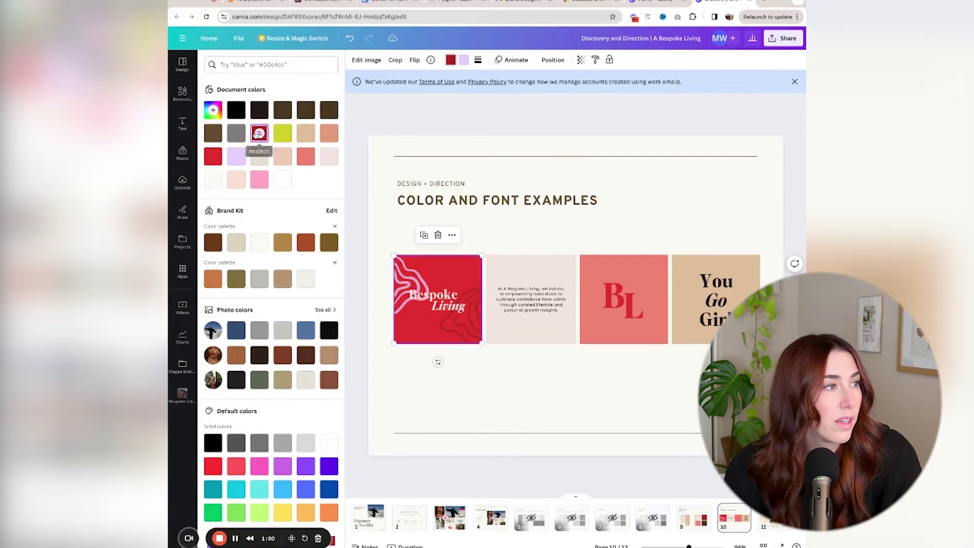
key("Delete")
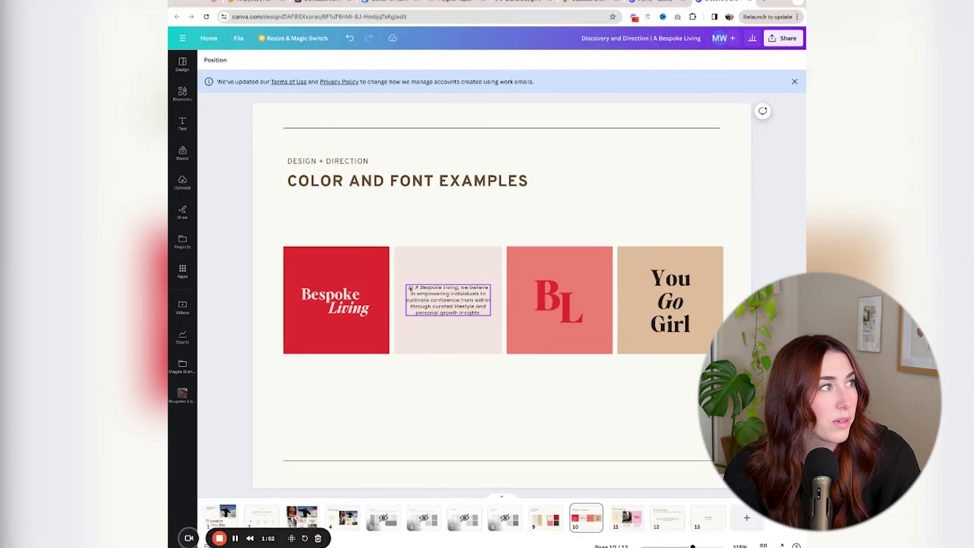
Step: Fill the "Bespoke Living" square with the dark Lipstick red from the document colors
left_click(298, 272)
left_click(247, 60)
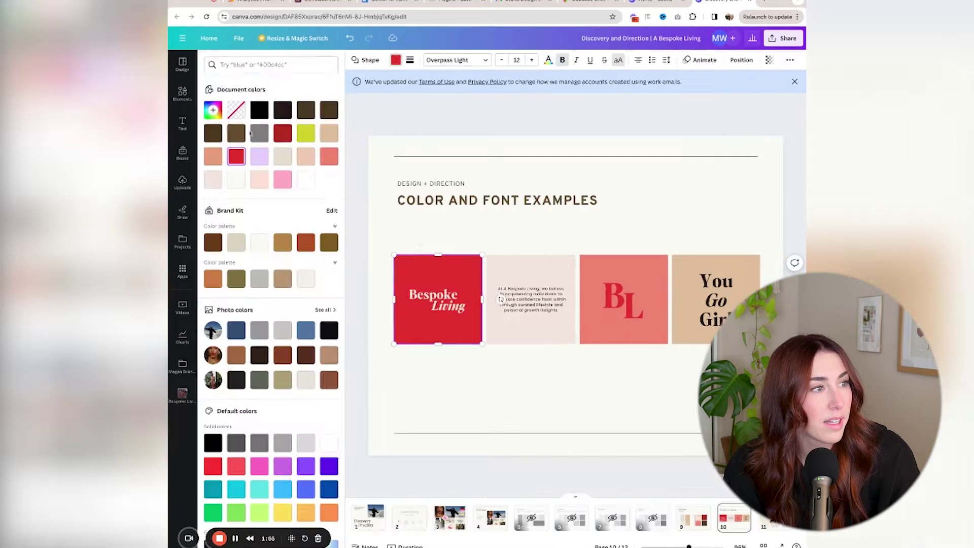
left_click(284, 135)
left_click(439, 307)
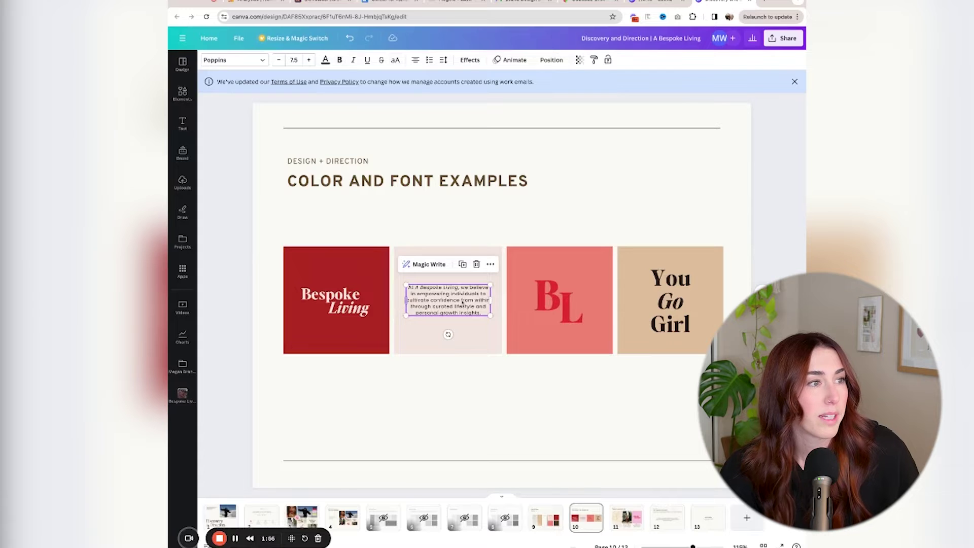
left_click(550, 234)
Step: Change the letters B and L in the "BL" square to the dark Lipstick red
left_click(554, 297)
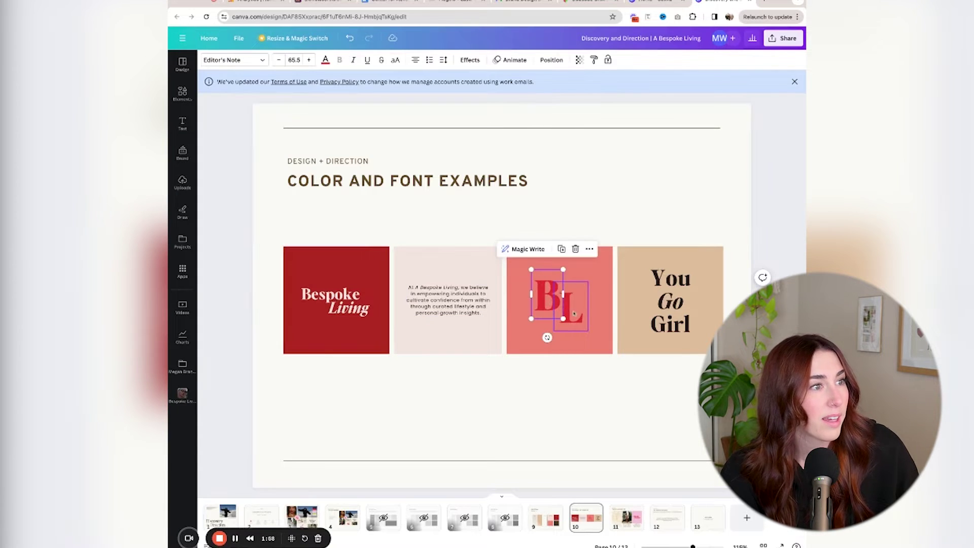
left_click(574, 314)
left_click(326, 60)
left_click(267, 137)
left_click(612, 291)
left_click(746, 193)
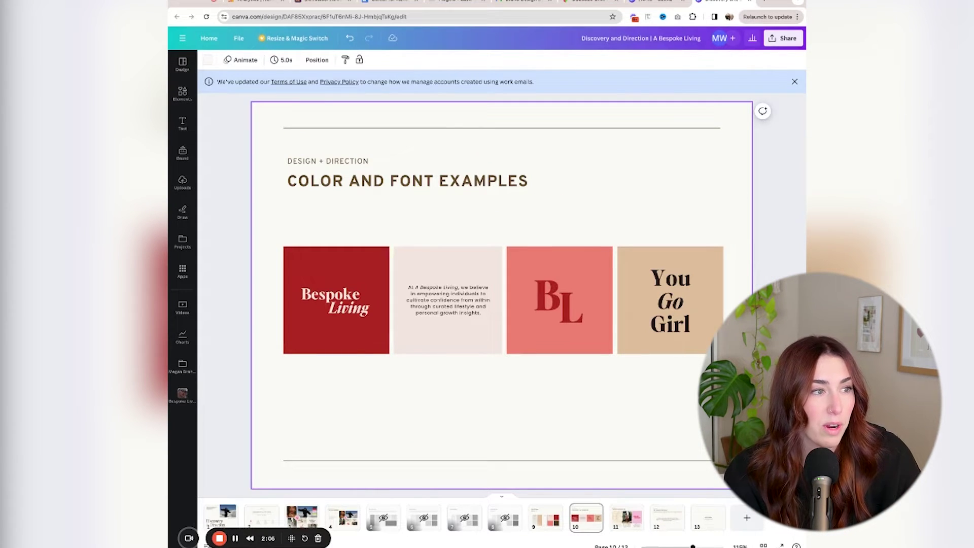
Step: Replace the heading "Vintage Style Fonts" on the Design Direction page with "Bold and Serif Fonts"
key("Right")
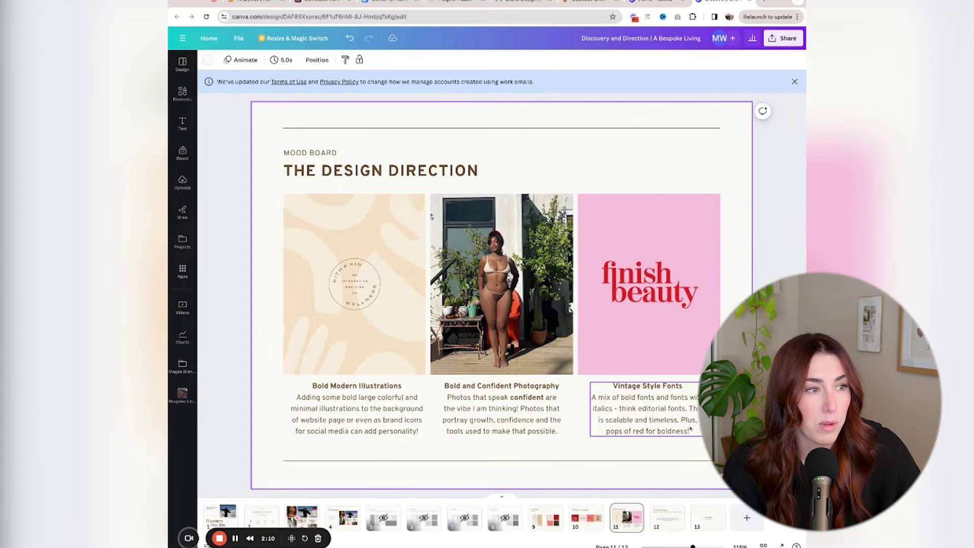
triple_click(664, 386)
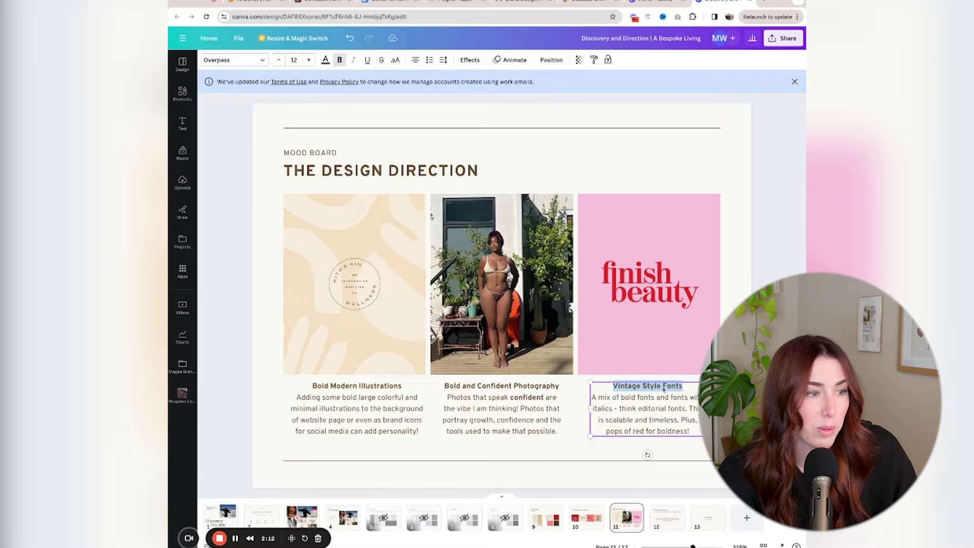
type("Bold and ")
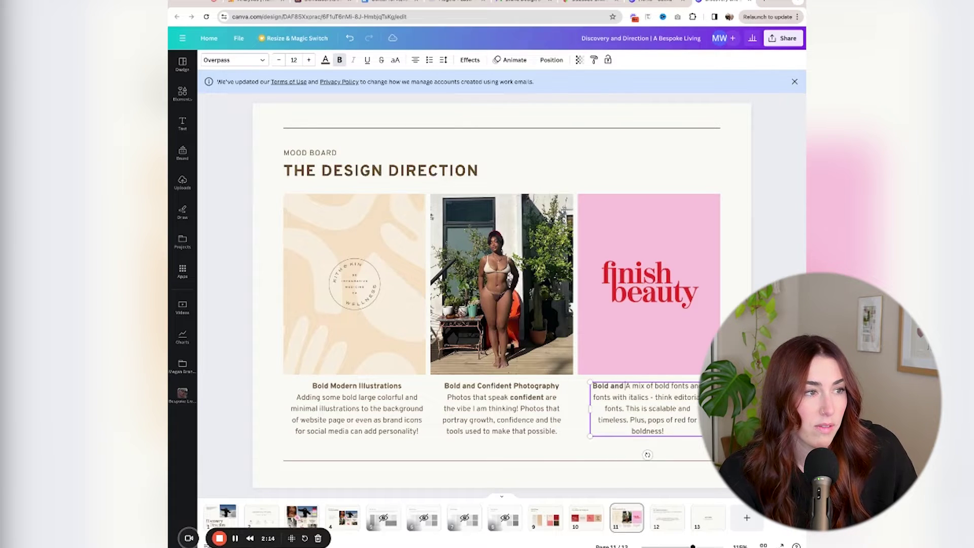
type("Serif Fonts")
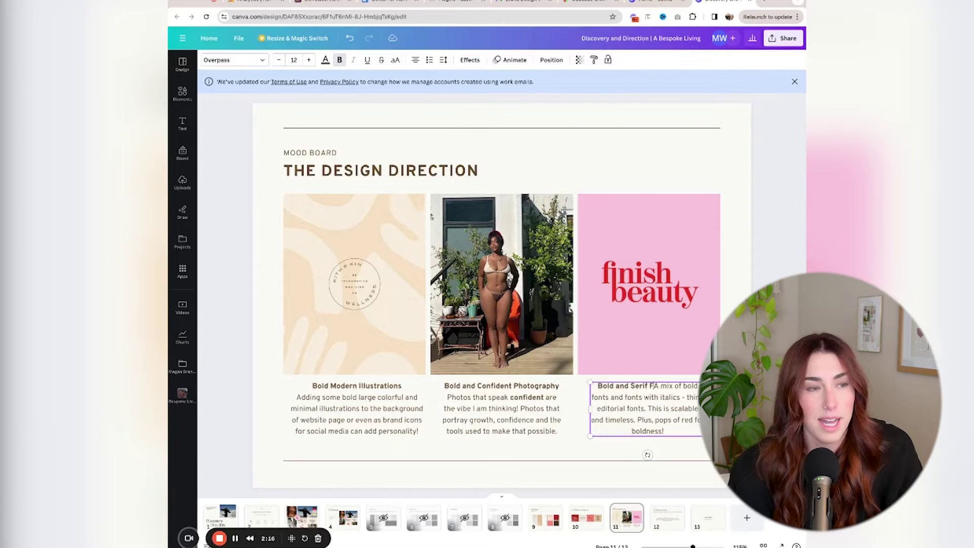
key("Return")
left_click(735, 406)
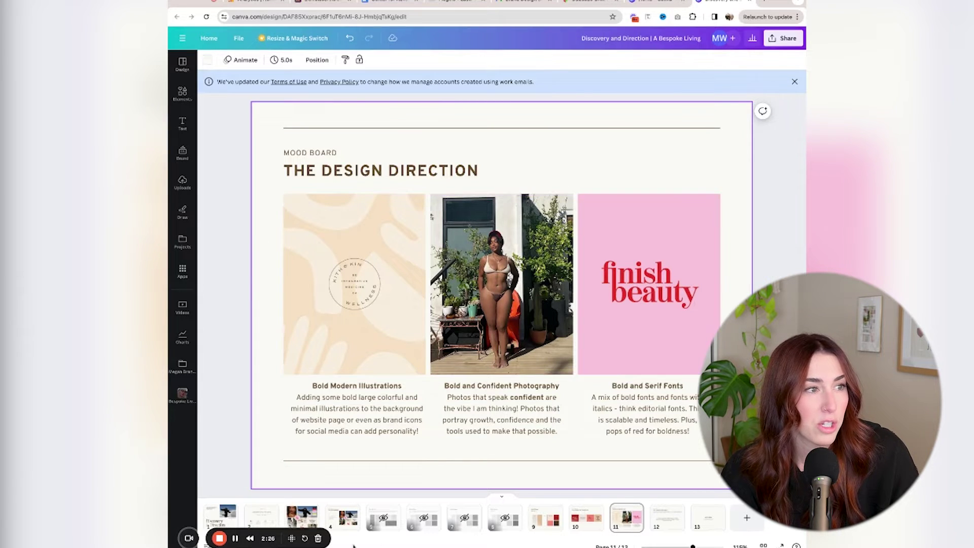
Step: Review the mood board, color and font examples, design direction, mission statement and next steps pages
left_click(343, 515)
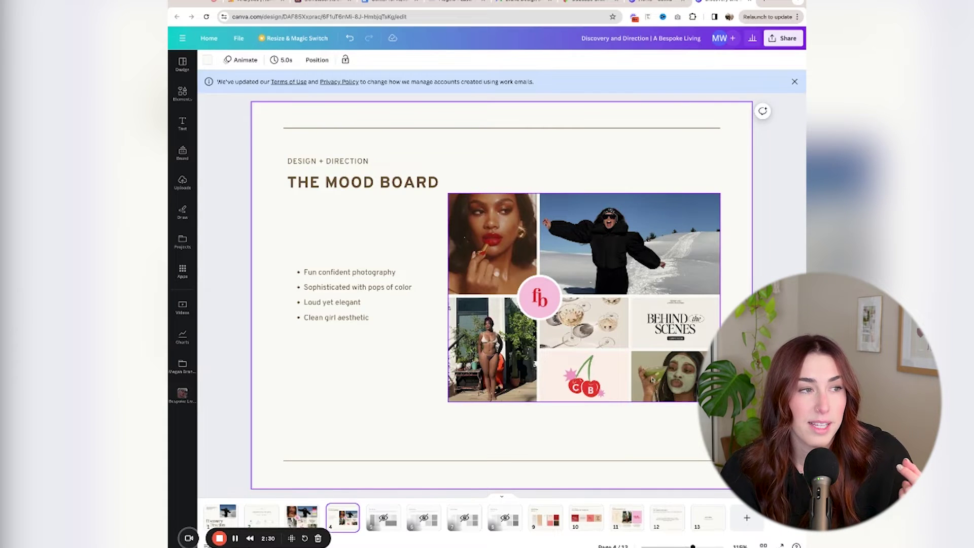
left_click(678, 340)
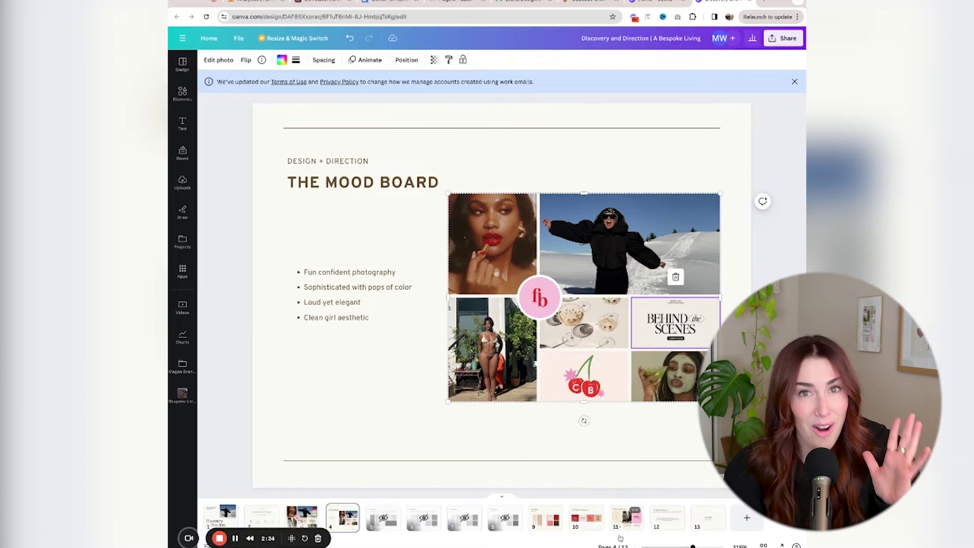
left_click(583, 529)
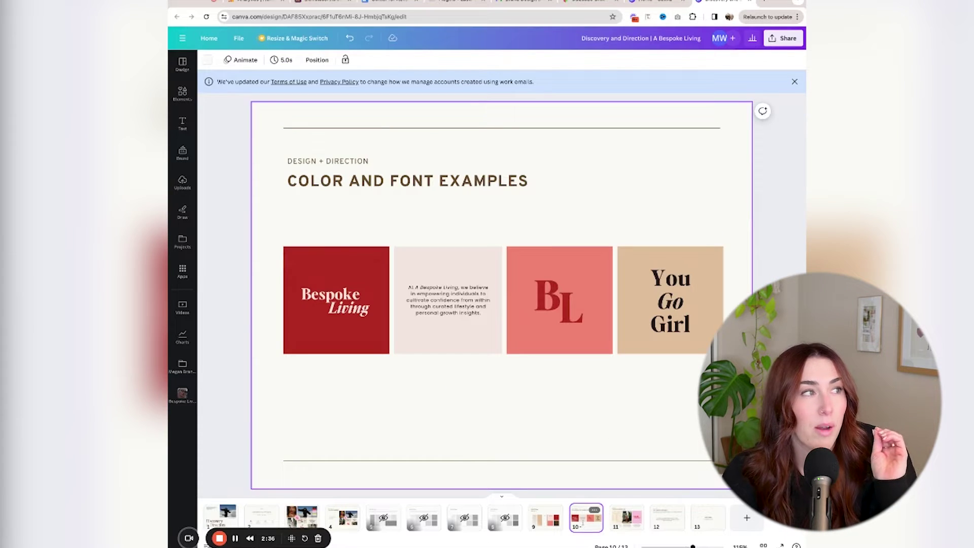
left_click(548, 299)
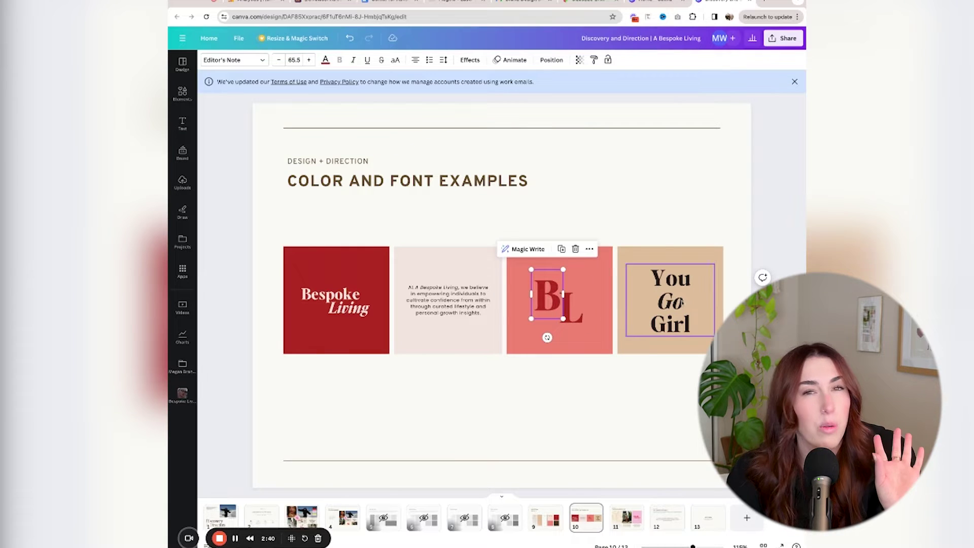
left_click(681, 303)
left_click(690, 381)
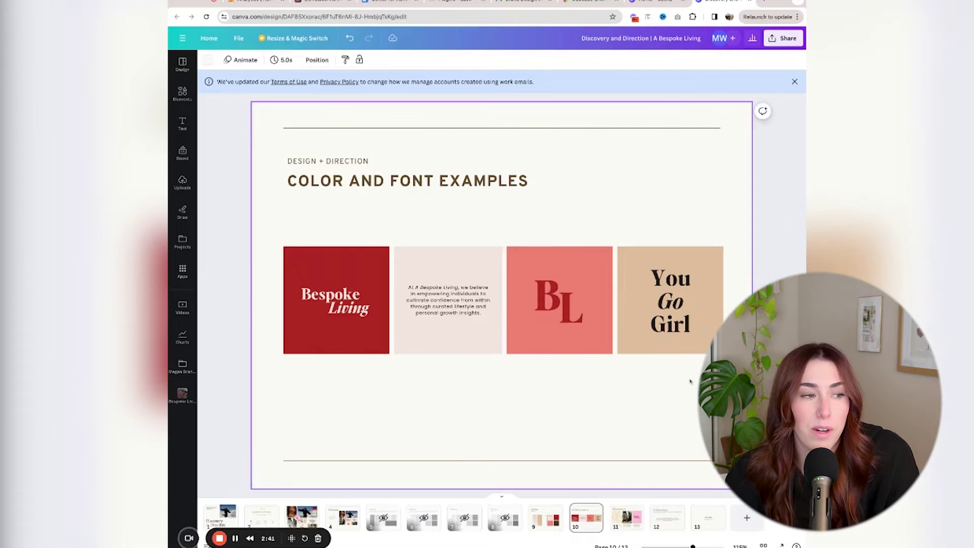
left_click(632, 517)
left_click(656, 525)
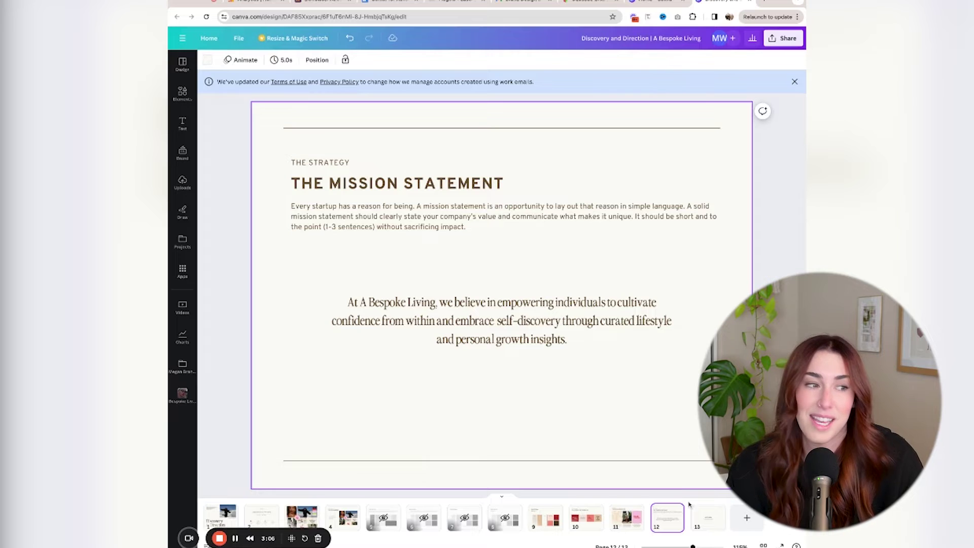
left_click(708, 520)
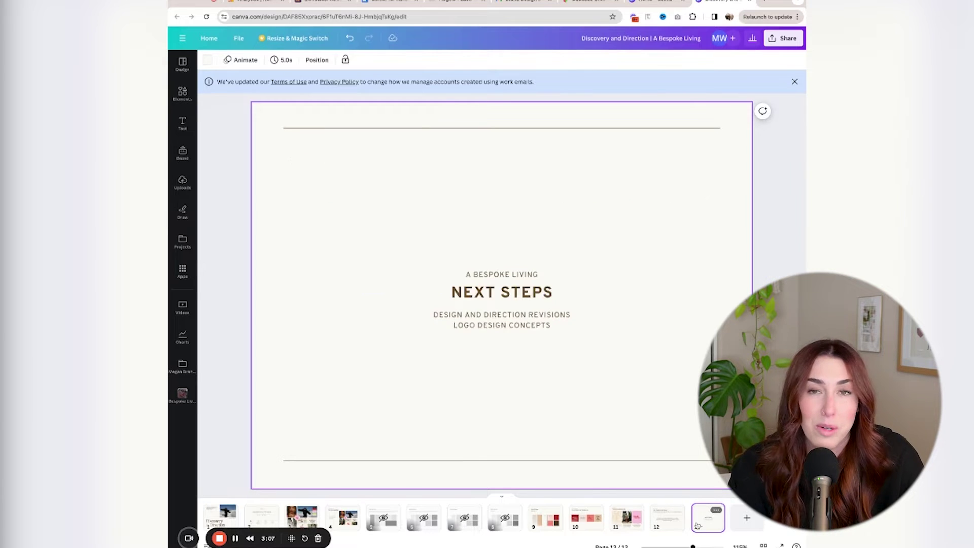
left_click(655, 525)
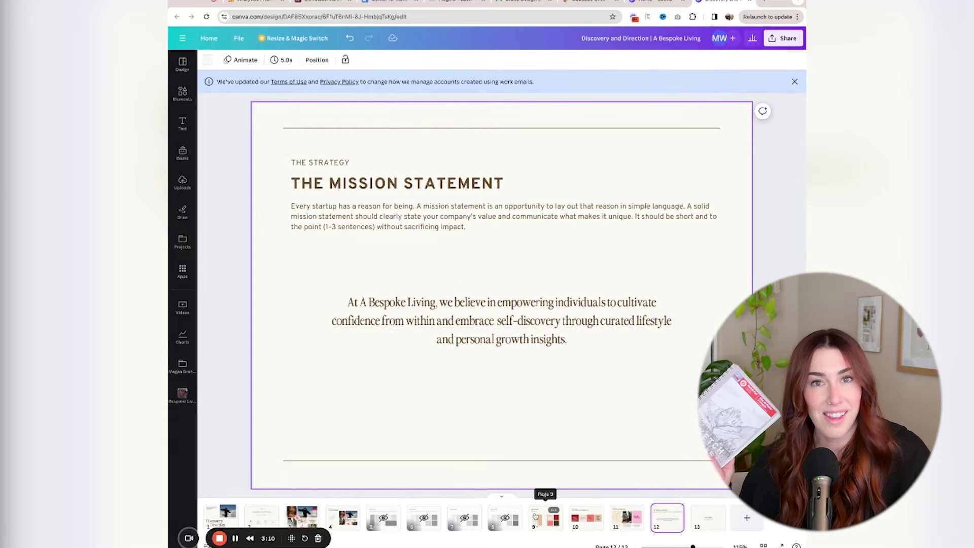
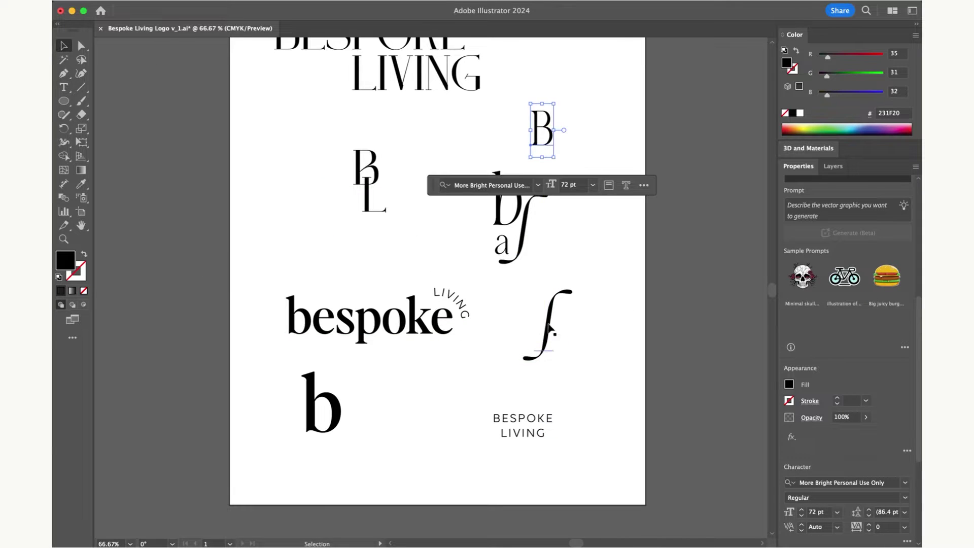
Step: Move the loose slanted swash letter beside the capital B and apply its text style to the B with the Eyedropper
left_click_drag(558, 324, 568, 134)
left_click(539, 128)
left_click(82, 185)
left_click(563, 121)
left_click(62, 48)
Step: Change the font of the capital B beside the swash letter
left_click(872, 483)
left_click(872, 483)
key("BackSpace")
key("BackSpace")
key("BackSpace")
key("BackSpace")
key("BackSpace")
key("BackSpace")
key("Return")
Step: Arrange the capital B and the swash letter close together as one monogram
left_click(550, 163)
left_click_drag(549, 123, 542, 103)
left_click_drag(558, 152, 564, 126)
left_click(604, 126)
scroll(588, 168, "up", 3)
left_click_drag(546, 200, 546, 214)
left_click(611, 206)
Step: Move the small "a" from the lowercase b monogram to the top of the capital B monogram, above the swash letter
scroll(522, 275, "down", 1)
left_click(480, 331)
left_click_drag(482, 336, 548, 160)
left_click(604, 143)
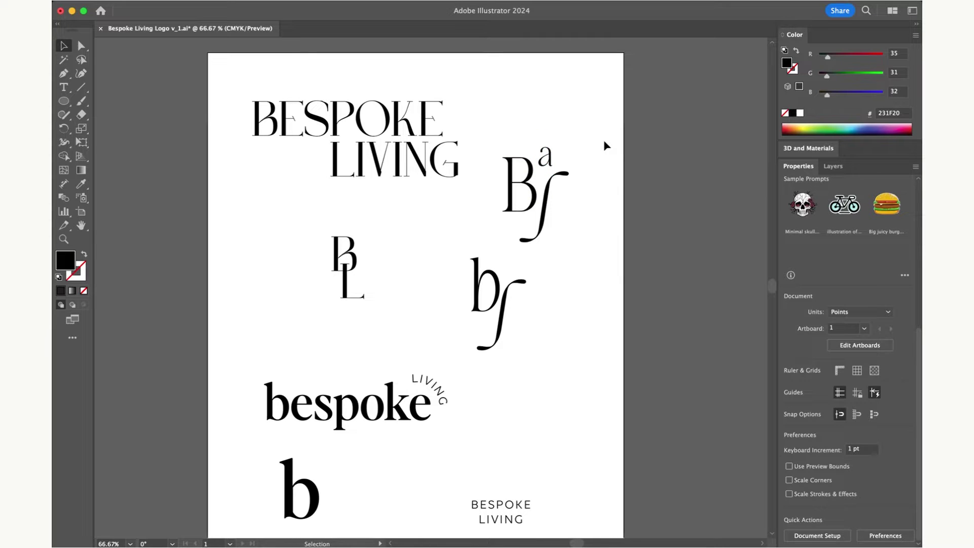
left_click(632, 533)
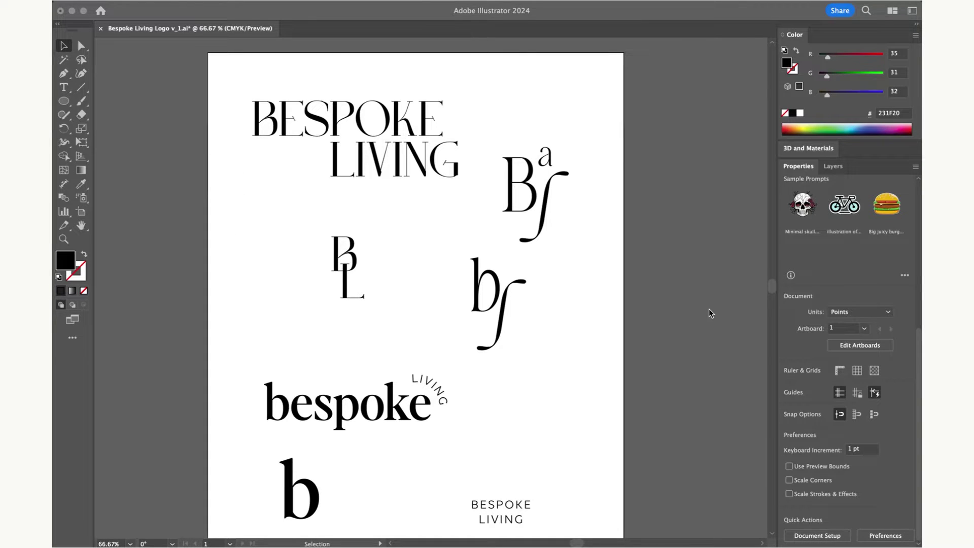
Step: Duplicate the bold lowercase b into the empty area beside the artboard and try the font "safi" on the copy
left_click(137, 107)
scroll(542, 166, "right", 6)
scroll(542, 167, "down", 3)
left_click(318, 219)
left_click(298, 205)
left_click_drag(318, 219, 532, 214)
left_click(843, 482)
type("safi")
key("Return")
left_click(661, 188)
Step: Extend the artboard's right edge so that it includes the copied b
scroll(662, 188, "up", 2)
scroll(661, 188, "left", 2)
left_click(81, 211)
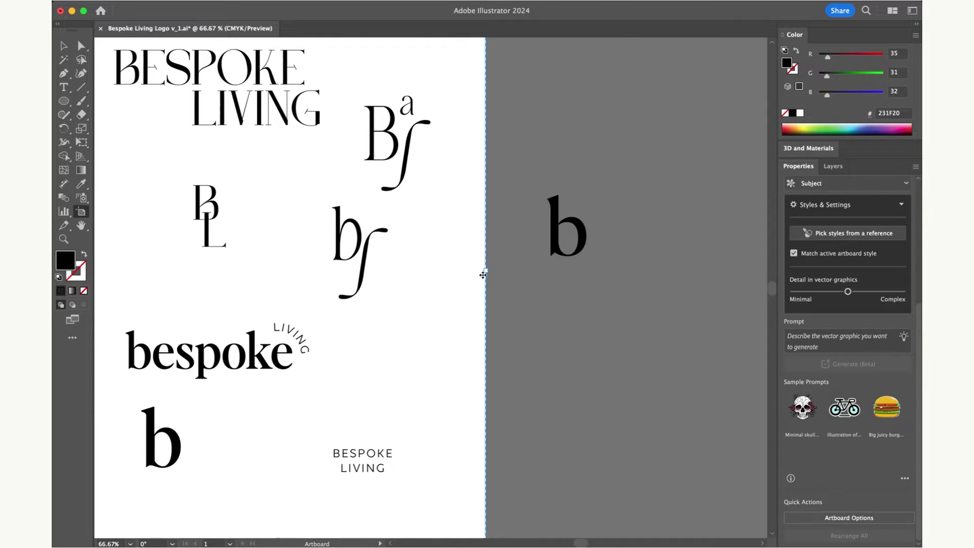
left_click_drag(485, 272, 770, 274)
left_click(64, 46)
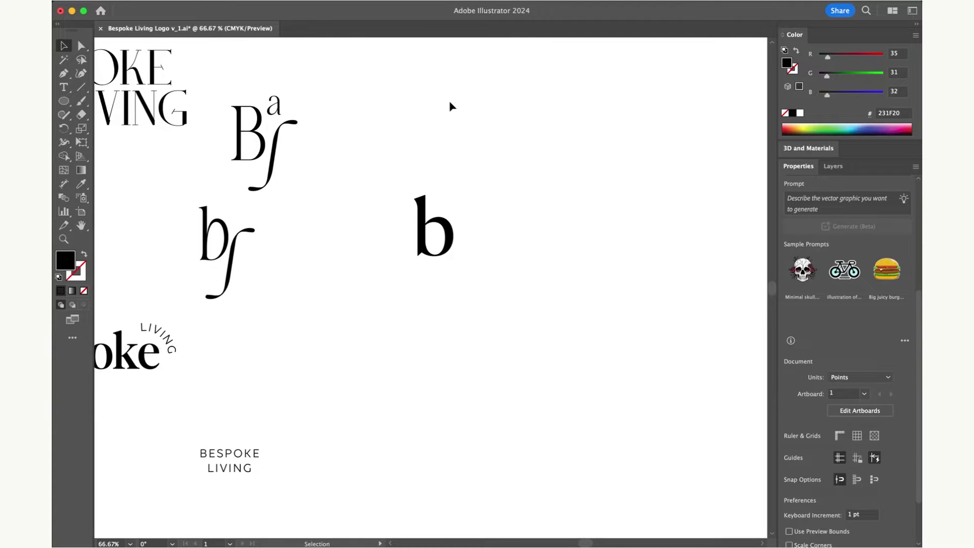
Step: Complete the copied b to read "bespoke"
double_click(447, 231)
type("espoke")
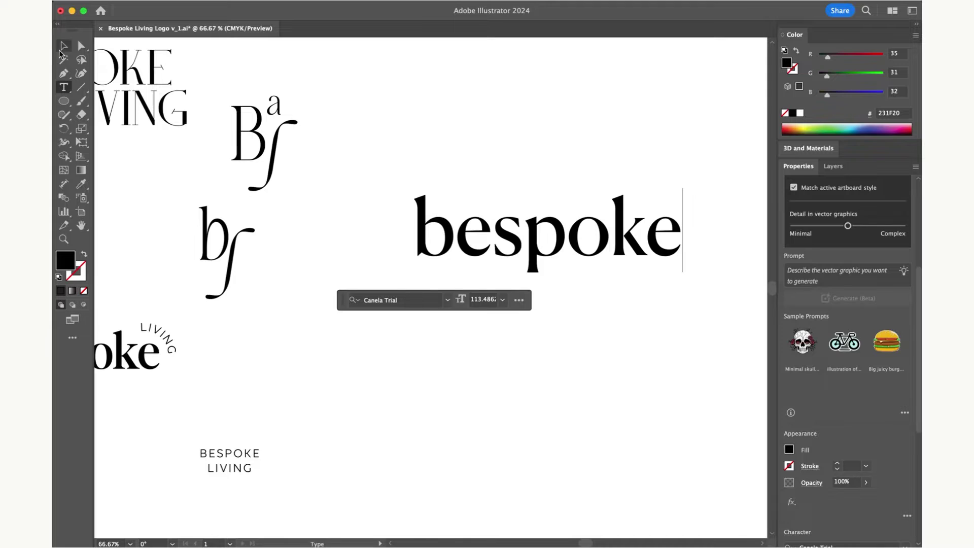
key("Escape")
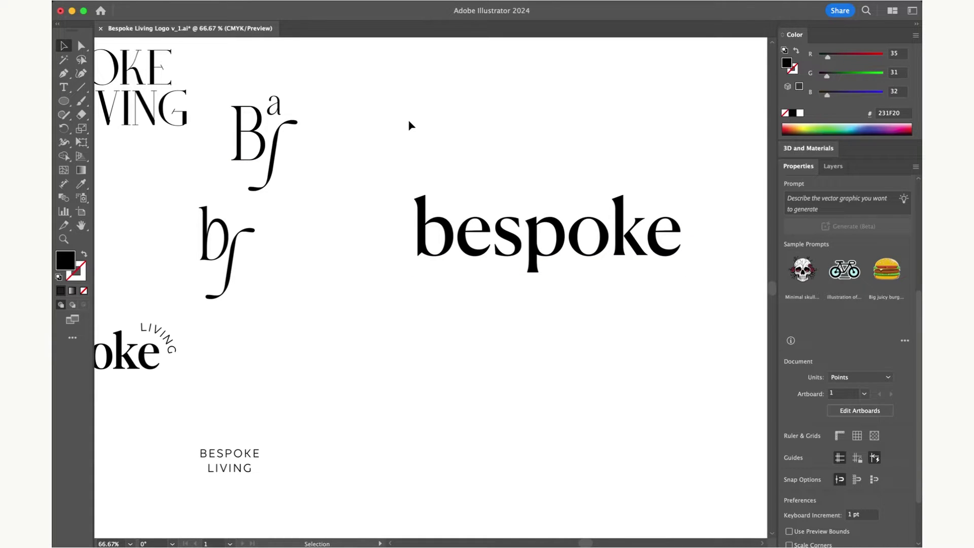
Step: Place a copy of the curved "LIVING" text at the end of the new large "bespoke" wordmark
scroll(410, 122, "right", 1)
left_click(430, 248)
scroll(427, 178, "left", 3)
left_click_drag(259, 333, 625, 368)
scroll(621, 368, "right", 3)
left_click_drag(467, 383, 642, 241)
Step: Fine-tune the position of the curved "LIVING" text around the final e of the large "bespoke" wordmark
left_click(648, 219)
key("super+equal")
scroll(629, 233, "right", 3)
left_click(629, 234)
left_click_drag(619, 231, 632, 243)
left_click(698, 247)
Step: Add a separate lowercase "b" text below the large "bespoke" wordmark
key("super+minus")
key("super+minus")
key("super+minus")
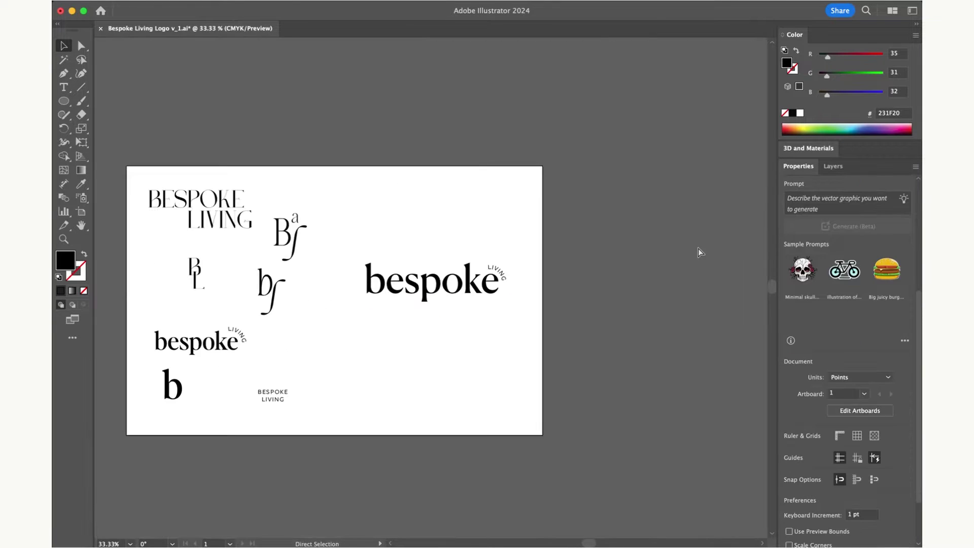
key("t")
left_click(413, 354)
type("B")
key("BackSpace")
type("b")
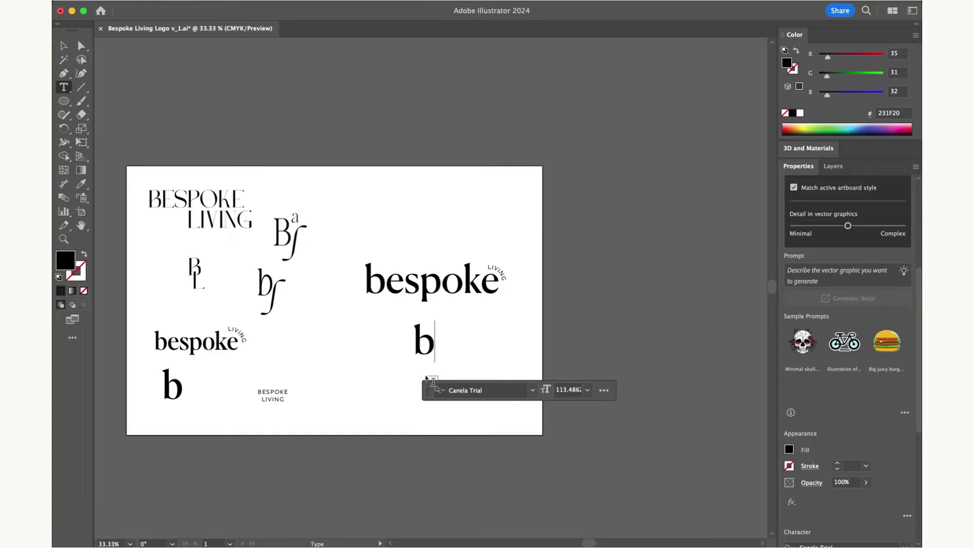
Step: Add a lowercase "l" as its own text object directly beside the new b
key("Escape")
left_click(440, 339)
key("t")
left_click(437, 354)
type("l")
left_click(64, 46)
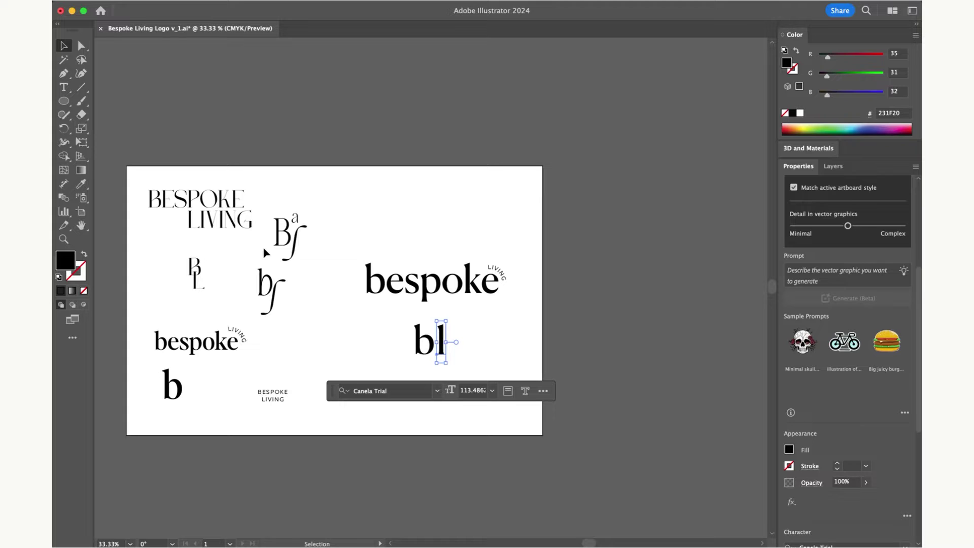
Step: Draw a tall rectangle beside "bl", round its corners fully and swap fill and stroke to make it an unfilled outline
key("super+equal")
key("super+equal")
key("super+shift+a")
key("m")
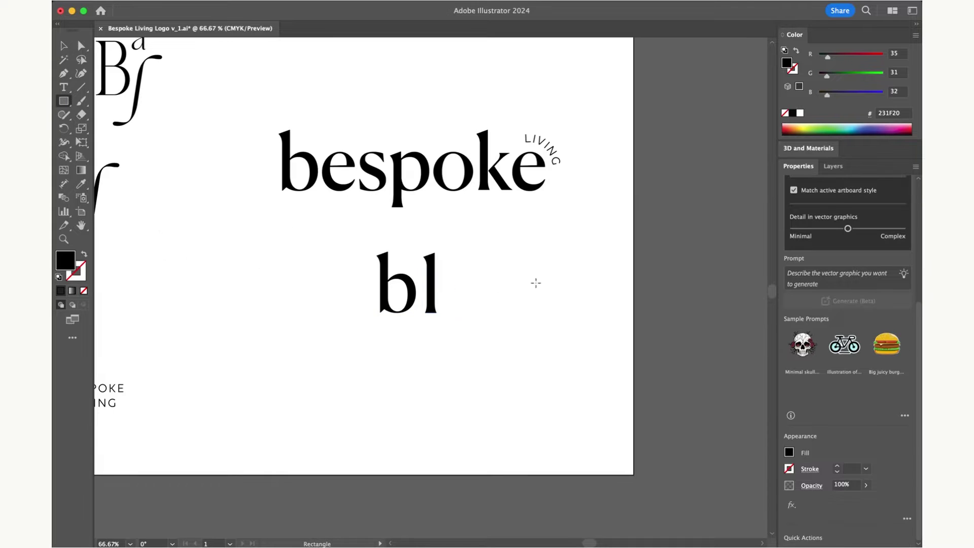
left_click_drag(490, 245, 595, 389)
left_click_drag(497, 254, 542, 299)
left_click(85, 254)
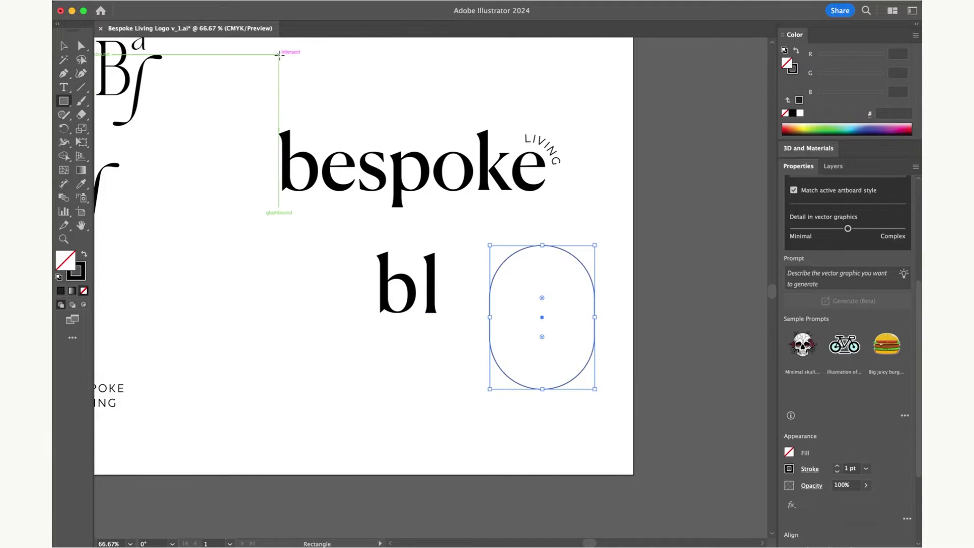
left_click(64, 47)
mouse_move(542, 389)
left_mouse_down()
mouse_move(544, 354)
mouse_move(541, 390)
left_mouse_up()
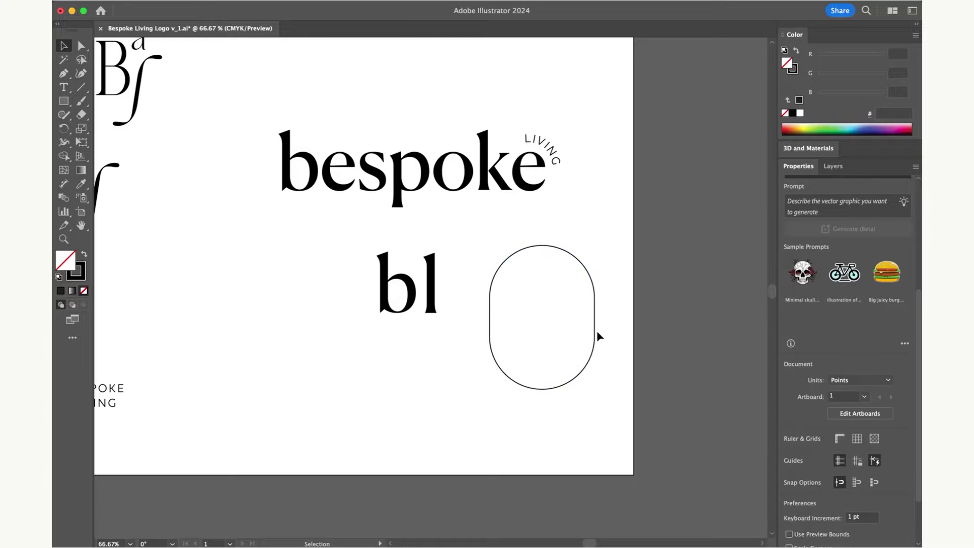
Step: Reduce the corner rounding of the rectangle outline and set its stroke weight to 3 pt
left_click_drag(596, 245, 594, 245)
left_click_drag(542, 298, 539, 281)
left_click(316, 222)
left_click(490, 299)
left_click(837, 465)
left_click(838, 466)
left_click(607, 353)
left_click_drag(595, 347, 615, 354)
left_click_drag(615, 251, 602, 269)
key("Delete")
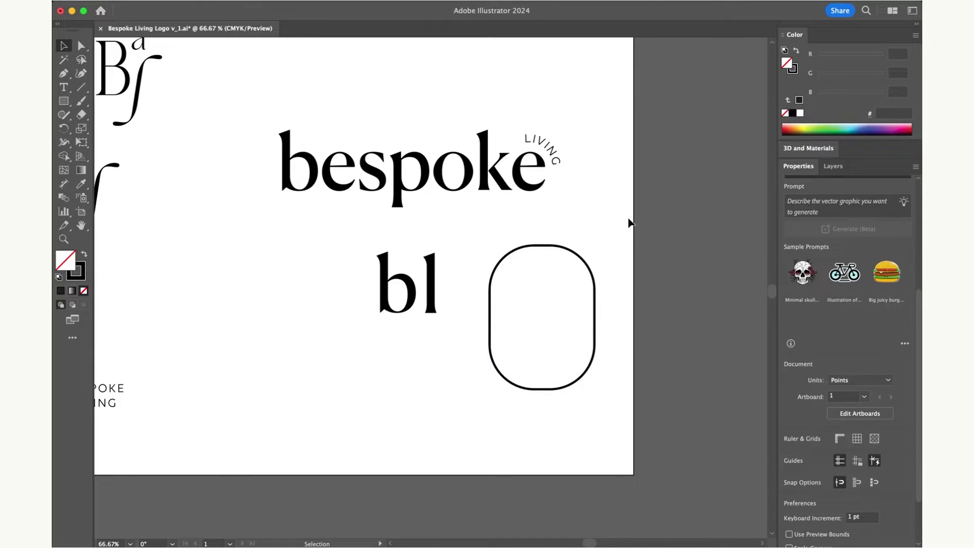
Step: Delete the rounded rectangle and draw a tall unfilled ellipse in its place beside "bl"
left_click(584, 259)
key("Delete")
key("l")
left_click_drag(469, 236, 580, 373)
key("v")
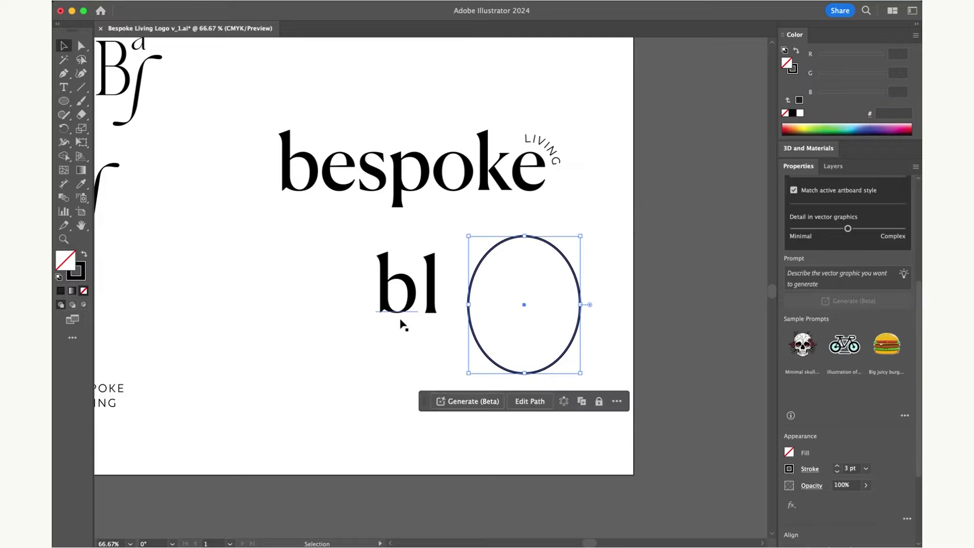
Step: Move the b into the ellipse and align the two on their horizontal and vertical centers
left_click(388, 271)
left_click_drag(402, 276, 525, 309)
left_click(564, 258, "shift")
scroll(846, 366, "down", 5)
left_click(813, 407)
left_click(883, 407)
left_click(665, 325)
left_click(576, 289)
left_click(683, 315)
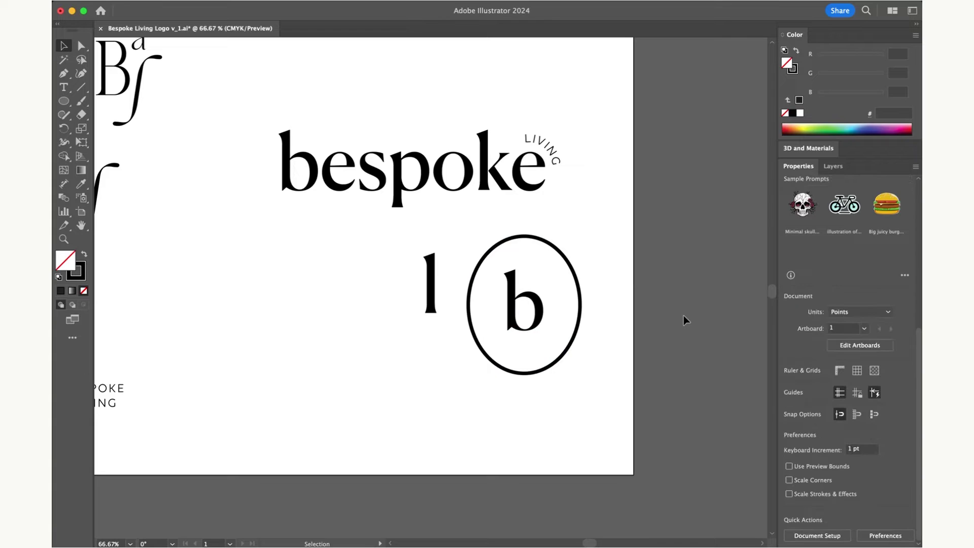
Step: Place a copy of the b to the left of the ellipse and delete the loose l
left_click_drag(529, 291, 339, 301, "alt")
left_click(431, 287)
key("Delete")
Step: Replace the copied b with a capital "B"
double_click(326, 288)
type("L")
left_click(64, 45)
double_click(310, 308)
key("BackSpace")
type("B")
left_click(61, 46)
Step: Convert the capital B to outlines
left_click(313, 276, "shift")
left_click(220, 1)
left_click(259, 216)
left_click(356, 254)
Step: Try to reshape the lower part of the outlined B with the Direct Selection tool
left_click(363, 340)
left_click(81, 47)
left_click_drag(356, 370, 249, 334)
left_click_drag(297, 350, 311, 385)
left_click(363, 350)
Step: Move the outlined B slightly down and place a duplicate diagonally below it on its right
left_click(64, 46)
left_click_drag(312, 303, 316, 327)
left_click_drag(316, 327, 409, 379, "alt")
Step: Cut the path of the duplicated B with the Scissors tool at two points along its stem
key("super+equal")
key("super+equal")
left_click_drag(81, 115, 119, 128)
left_click(410, 345)
left_click(409, 287)
key("super+equal")
key("super+equal")
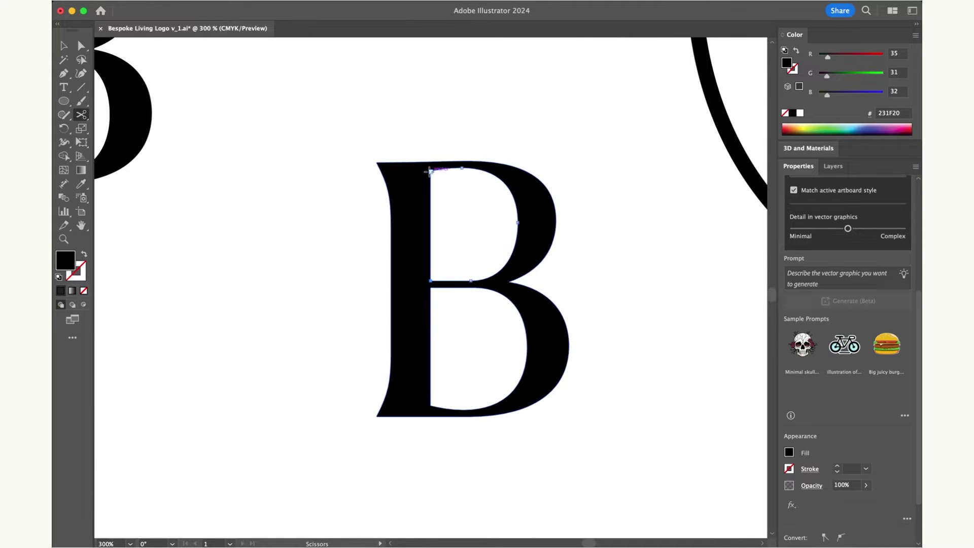
Step: Try to pull the cut stem away from the duplicated B
key("v")
double_click(427, 244)
left_click_drag(426, 244, 371, 290)
key("super+z")
Step: Cut the duplicated B's outline at the upper and lower ends along the stem's right edge and delete the stem
key("c")
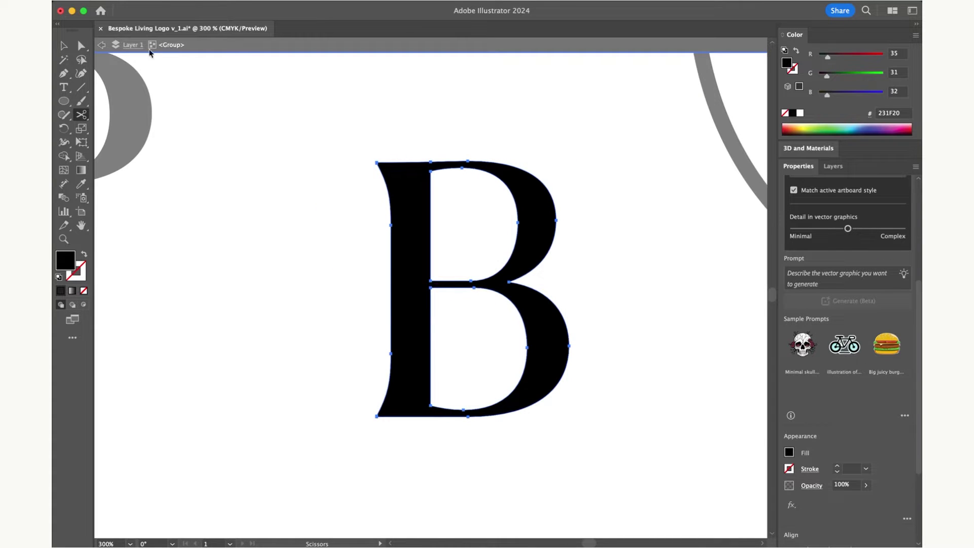
left_click(65, 74)
left_click(431, 417)
key("a")
key("c")
left_click(431, 416)
left_click(431, 161)
key("v")
key("Delete")
left_click(432, 224)
key("Delete")
Step: Examine the stemless B's cut edges and its overall shape beside the neighbouring letters
double_click(392, 309)
key("super+minus")
key("super+equal")
key("super+equal")
key("super+equal")
key("super+equal")
double_click(429, 319)
double_click(429, 319)
key("super+minus")
key("super+minus")
key("super+minus")
key("super+minus")
double_click(546, 381)
key("super+minus")
key("super+minus")
left_click(503, 300)
key("super+equal")
key("super+equal")
key("super+equal")
key("super+equal")
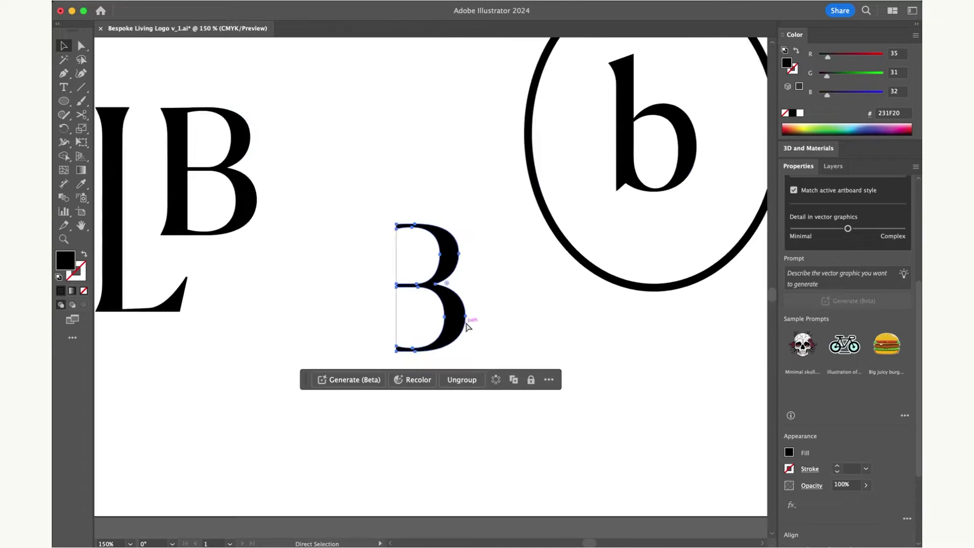
Step: Try to shift the stemless B to the right and undo the move
left_click(435, 306)
left_click_drag(453, 282, 404, 219)
left_click(81, 115)
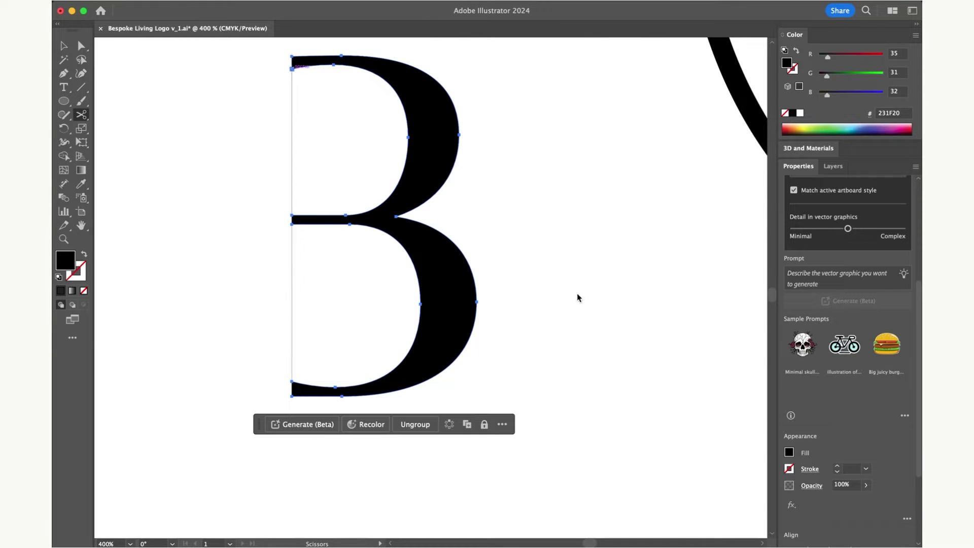
left_click(64, 46)
double_click(427, 99)
left_click_drag(427, 100, 566, 115)
double_click(568, 115)
key("super+z")
Step: Move the stemless B onto the tall L so its bowls attach to the L's stem as a monogram
double_click(585, 119)
key("super+v")
left_click_drag(504, 243, 457, 181)
key("super+minus")
key("super+minus")
key("super+minus")
left_click_drag(617, 350, 401, 333)
left_click(387, 329)
key("super+minus")
key("super+minus")
Step: Move the intact B away from the L monogram into the empty space below and left of the circled b
left_click_drag(362, 223, 519, 343)
left_click(420, 313)
left_click(452, 289)
left_click(414, 307)
left_click(437, 304)
left_click(404, 310)
left_click(497, 278)
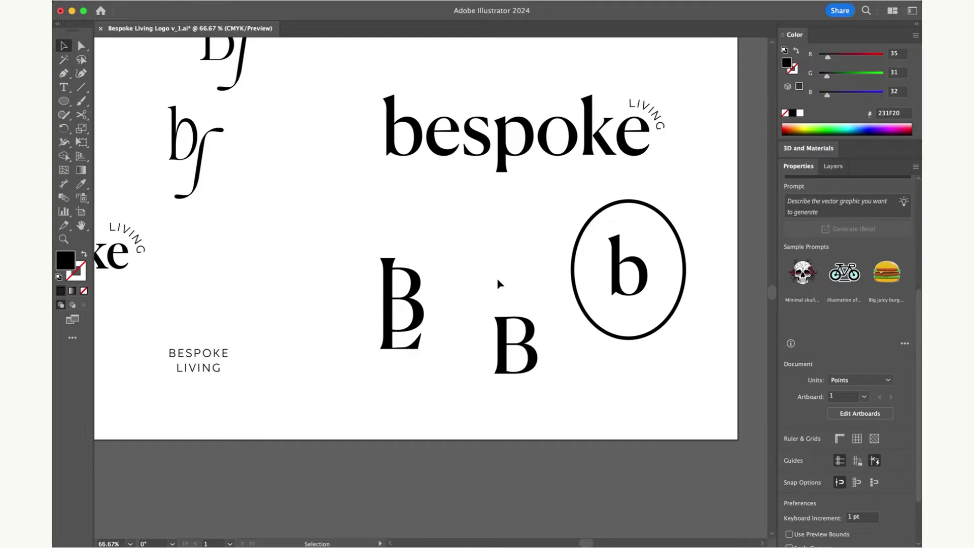
Step: Add the text "bespoke" in the empty area above the large bespoke wordmark
key("super+minus")
scroll(443, 190, "up", 3)
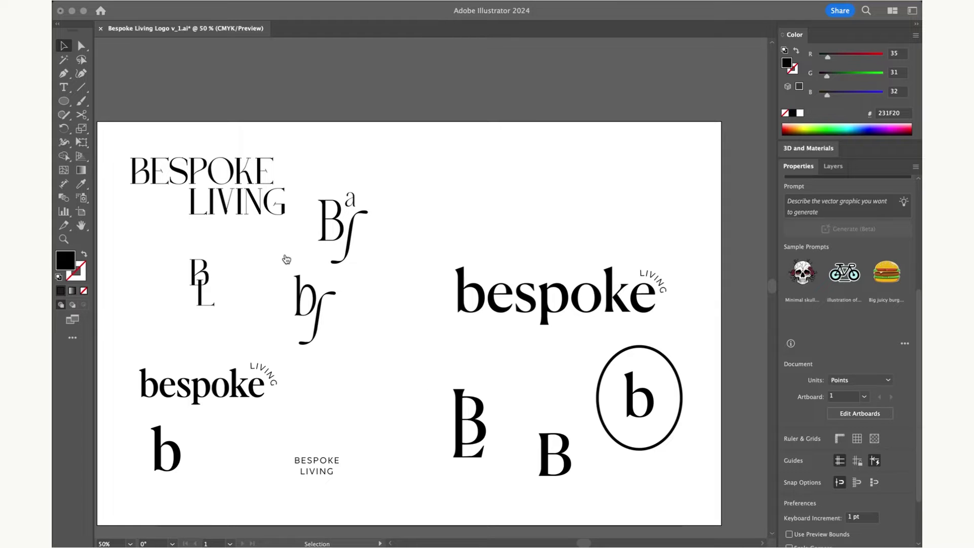
left_click(148, 117)
scroll(396, 259, "right", 4)
scroll(395, 260, "down", 2)
left_click(64, 87)
left_click(372, 130)
type("bespoke")
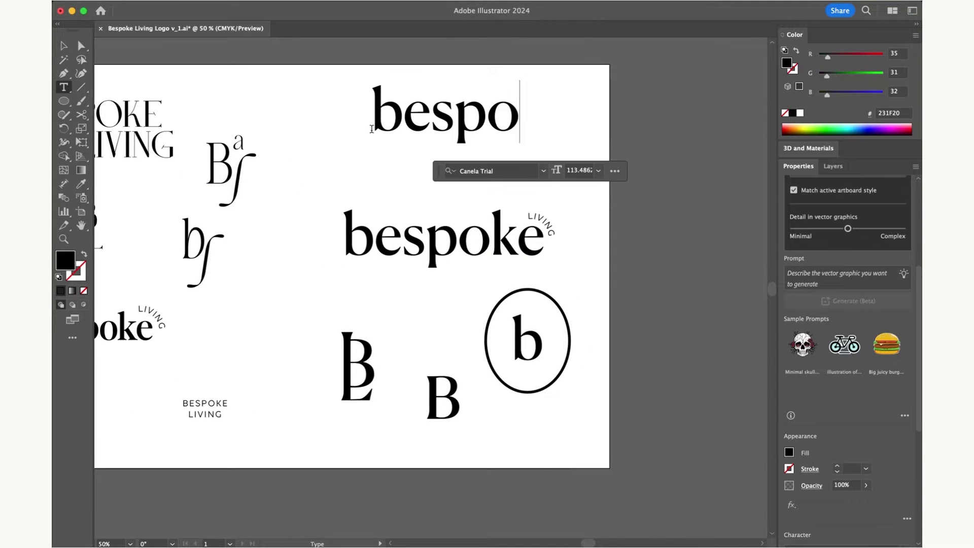
Step: Restyle the new text in More Bright Personal Use Only and complete it to read "a bespoke living"
key("Escape")
key("Return")
key("super+v")
key("Escape")
key("i")
left_click(64, 88)
scroll(472, 153, "right", 4)
left_click(472, 97)
type("living")
Step: Set the word "living" in the new wordmark to the More Bright Italic font
double_click(548, 104)
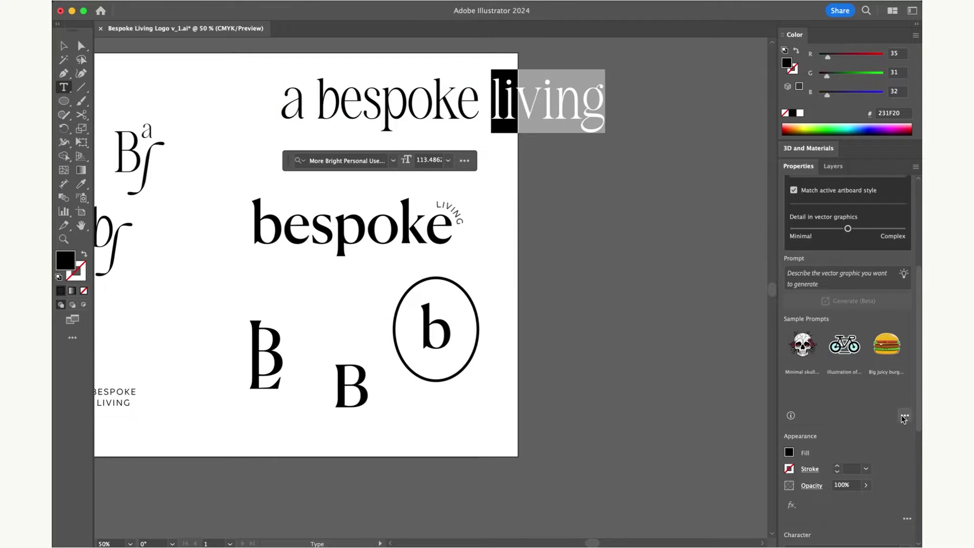
scroll(904, 416, "down", 5)
left_click(877, 306)
type("more")
key("Return")
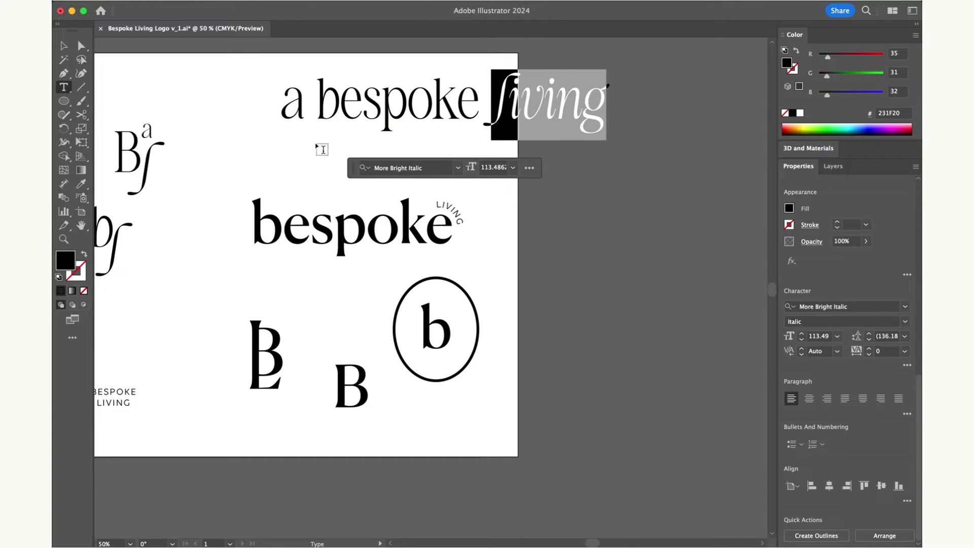
key("Escape")
Step: Scale the "a bespoke living" wordmark down to about 60.76 pt and place it above the large bespoke wordmark
key("super+minus")
left_click(203, 100)
left_click(530, 166)
left_click_drag(551, 166, 462, 166)
left_click_drag(451, 166, 408, 166)
left_click_drag(386, 170, 392, 186)
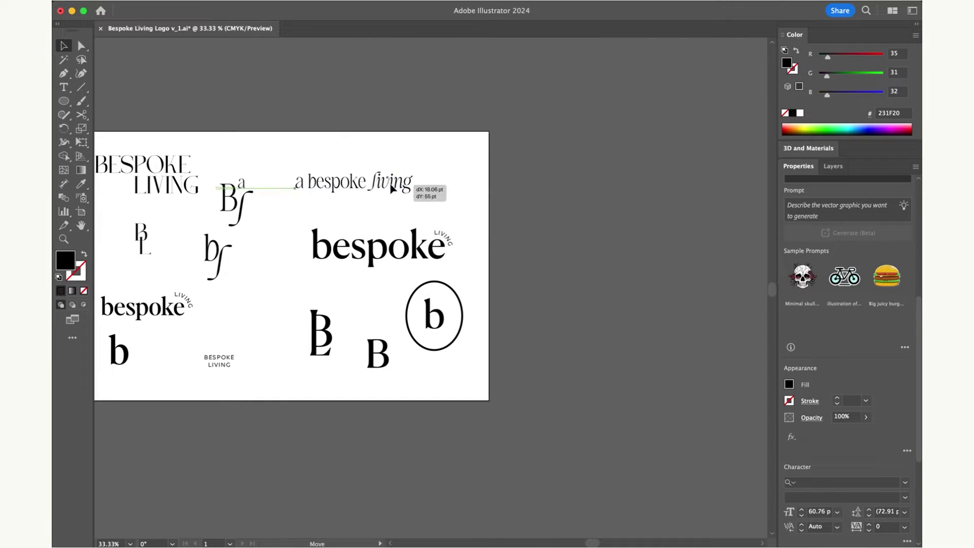
left_click(450, 173)
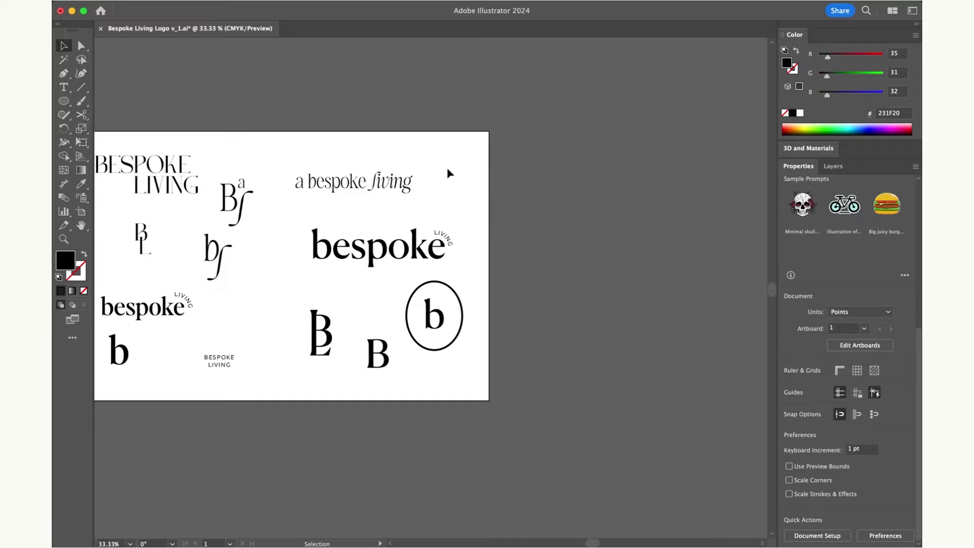
Step: Add a lowercase "b" to the right of the "a bespoke living" wordmark in More Bright Personal Use Only
key("super+equal")
scroll(450, 174, "left", 3)
scroll(450, 174, "up", 2)
key("t")
left_click(497, 150)
type("bl")
key("BackSpace")
key("BackSpace")
type("b")
left_click(64, 46)
key("i")
left_click(153, 255)
key("v")
Step: Place a copy of the b slightly below and to its right and change it to a capital "L"
mouse_move(514, 140)
left_mouse_down()
mouse_move(515, 163)
mouse_move(519, 155)
left_mouse_up()
double_click(514, 163)
type("L")
left_click(64, 46)
left_click(541, 163)
Step: Convert the b and L to outlines and shift the L slightly down so it overlaps the b's bowl
key("super+equal")
key("super+equal")
key("super+equal")
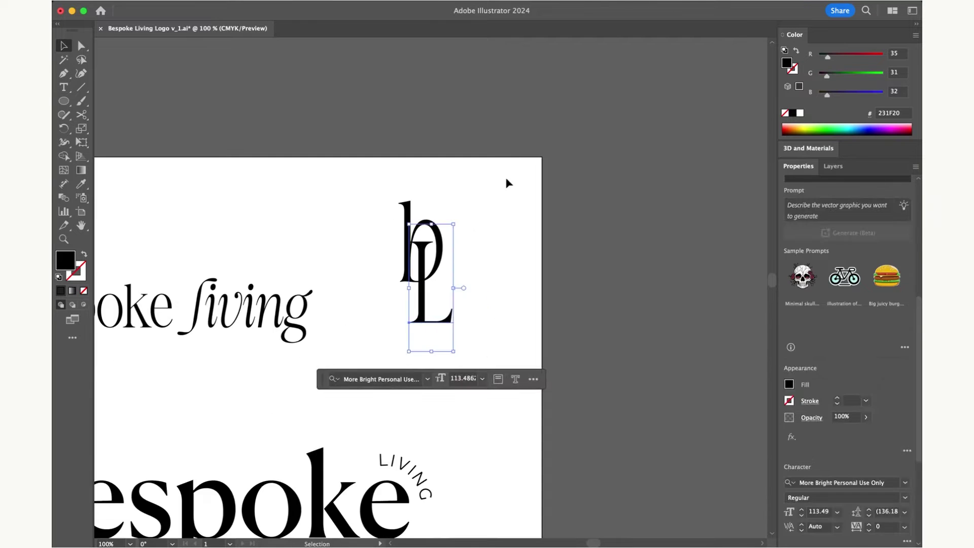
left_click_drag(491, 325, 351, 158)
key("super+shift+o")
left_click(526, 224)
left_click_drag(417, 299, 420, 319)
left_click_drag(417, 358, 418, 349)
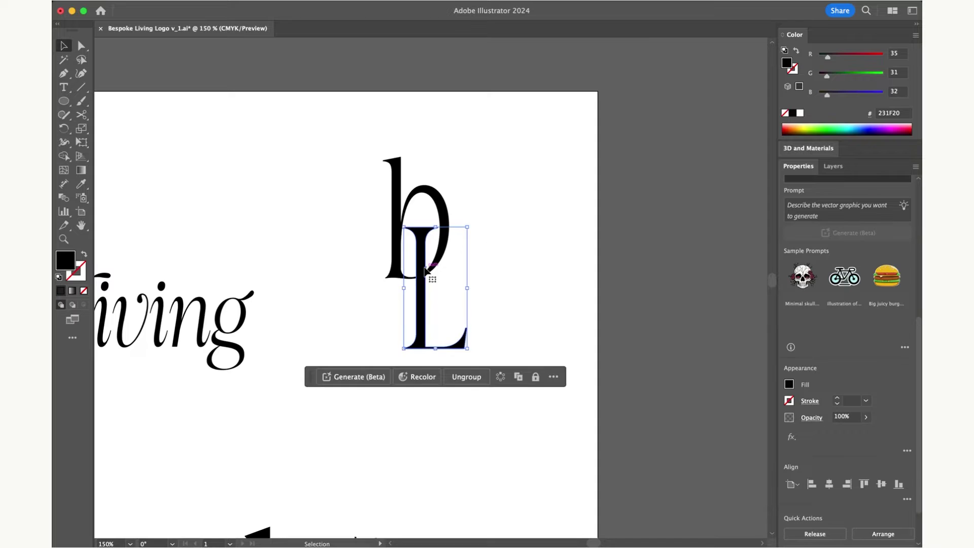
Step: Try to align the outlined b and L with each other and undo the alignment
key("super+equal")
key("super+equal")
key("super+equal")
key("super+equal")
key("super+minus")
key("super+minus")
key("super+minus")
left_click_drag(499, 247, 354, 157)
scroll(812, 456, "down", 5)
left_click(809, 458)
key("super+z")
Step: Try to unite the b and L and delete part of the merged shape, and undo these changes
left_click(792, 516)
double_click(419, 241)
left_click(419, 241)
key("Delete")
key("super+z")
key("super+z")
key("super+z")
key("super+shift+z")
Step: Combine the outlined b and L with Pathfinder Exclude so that their overlapping areas are cut out
left_click_drag(542, 290, 355, 203)
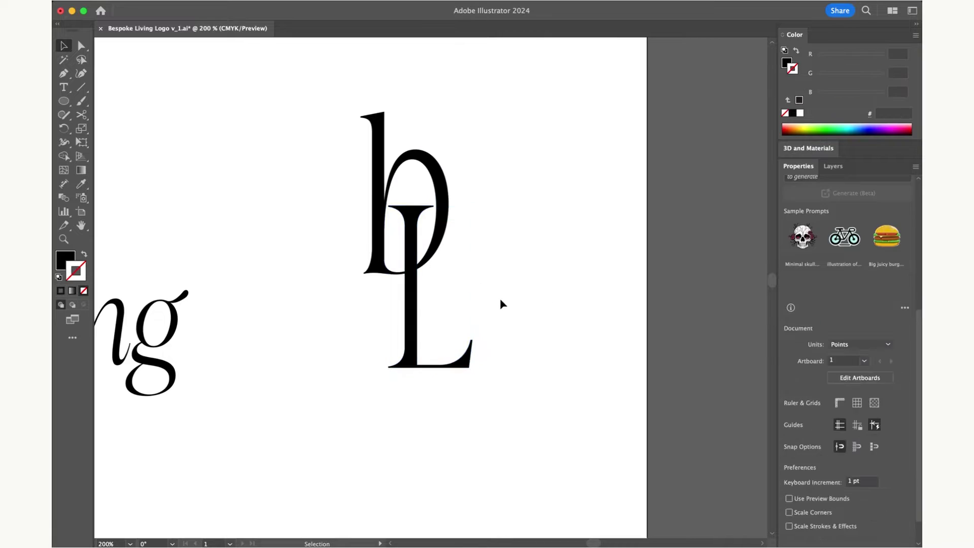
scroll(880, 477, "down", 5)
left_click(828, 463)
key("super+z")
left_click(845, 519)
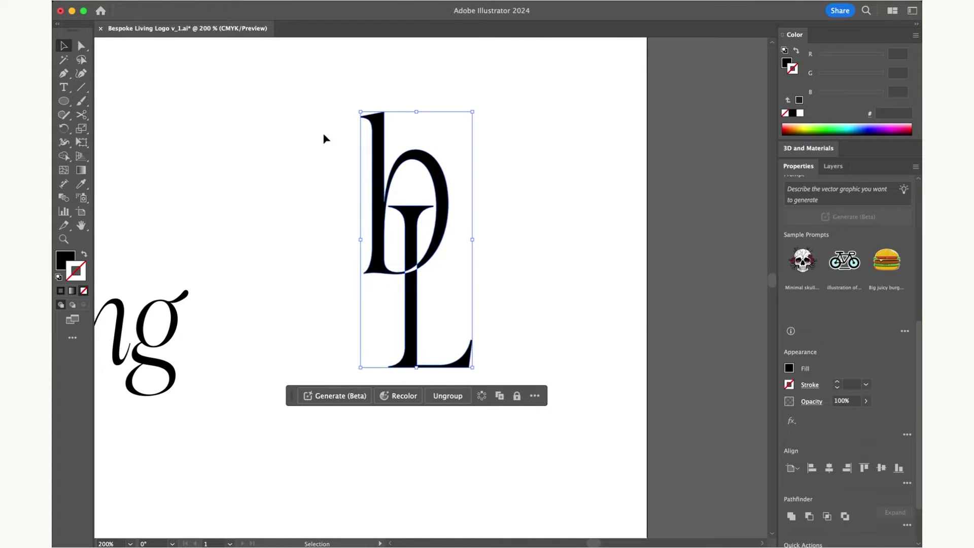
Step: Isolate the bL group and delete the upper part of the L inside the b's bowl
double_click(412, 249)
left_click(412, 254)
key("Delete")
key("super+equal")
key("super+equal")
key("super+equal")
key("super+equal")
Step: Extend the top anchor points of the L's stem upward to fill the gap cut into the b's bowl
left_click(345, 248)
double_click(341, 251)
key("Escape")
double_click(335, 259)
key("a")
left_click_drag(327, 227, 375, 191)
left_click(441, 238)
key("super+minus")
key("super+minus")
key("super+minus")
key("super+equal")
key("super+equal")
key("super+equal")
key("super+equal")
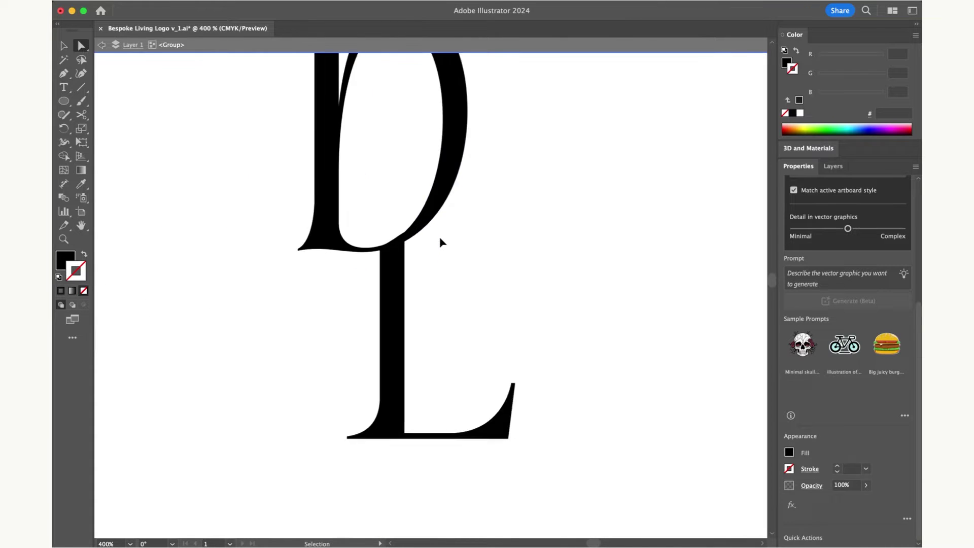
Step: Adjust the curve handles on the stem's top edge so that it follows the inner curve of the b's bowl
left_click(344, 128)
left_click(346, 121)
left_click(407, 193)
left_click_drag(323, 133, 322, 137)
left_click(342, 136)
left_click(347, 121)
key("v")
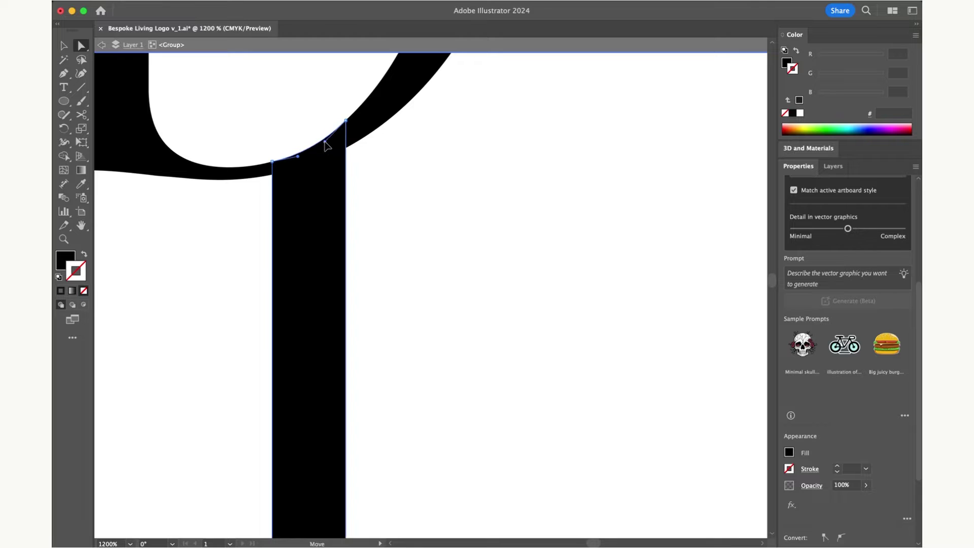
key("Escape")
key("super+minus")
key("super+minus")
key("super+minus")
key("super+minus")
key("super+minus")
key("super+minus")
key("super+minus")
left_click(244, 181)
Step: Try adding a small letter a to the bL monogram and delete it
key("super+minus")
key("super+equal")
key("t")
left_click(359, 311)
type("a")
left_click(64, 46)
left_click_drag(411, 338, 411, 299)
left_click(366, 268)
left_click(365, 229)
key("Delete")
left_click(406, 228)
left_click(513, 168)
left_click(489, 273)
key("super+equal")
key("super+equal")
left_click(387, 319)
key("Delete")
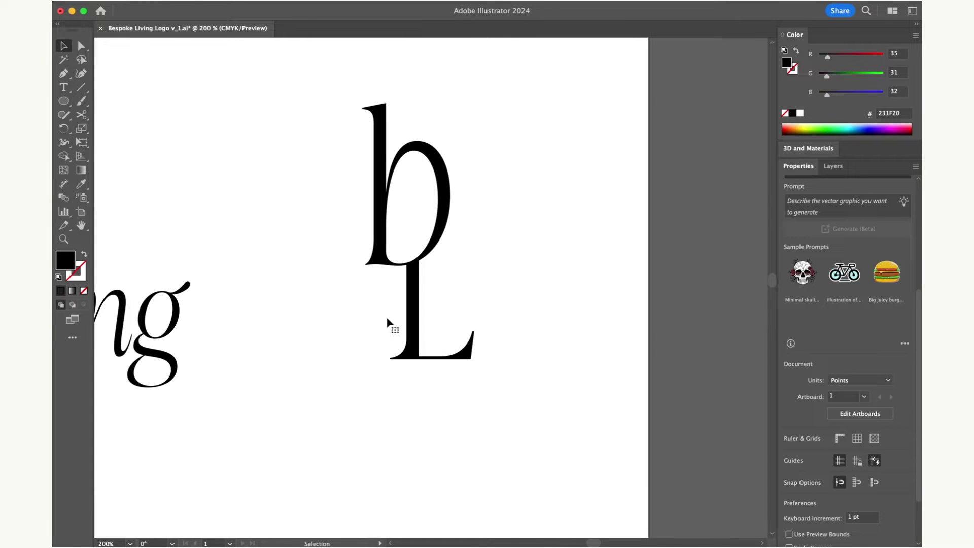
Step: Move the bL monogram to the artboard's upper right corner, beside the a bespoke living wordmark
key("super+minus")
key("super+minus")
key("super+minus")
key("super+minus")
left_click_drag(492, 324, 670, 285)
Step: Add the text BL beside the b and long-s style monogram
left_click(63, 87)
left_click(288, 409)
type("b")
key("BackSpace")
type("BL")
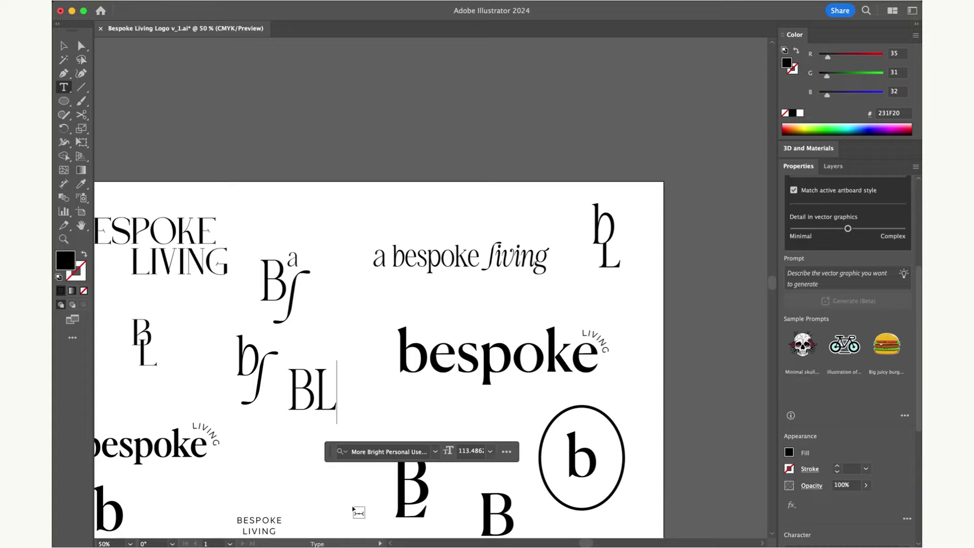
key("Escape")
Step: Split the BL text into separate letters by duplicating it, keeping a B and changing the copy to L
double_click(345, 167)
left_click_drag(319, 386, 335, 351)
key("Escape")
left_click_drag(336, 356, 309, 350, "alt")
double_click(342, 387)
key("super+plus")
key("super+plus")
key("super+plus")
type("L")
key("Escape")
key("super+plus")
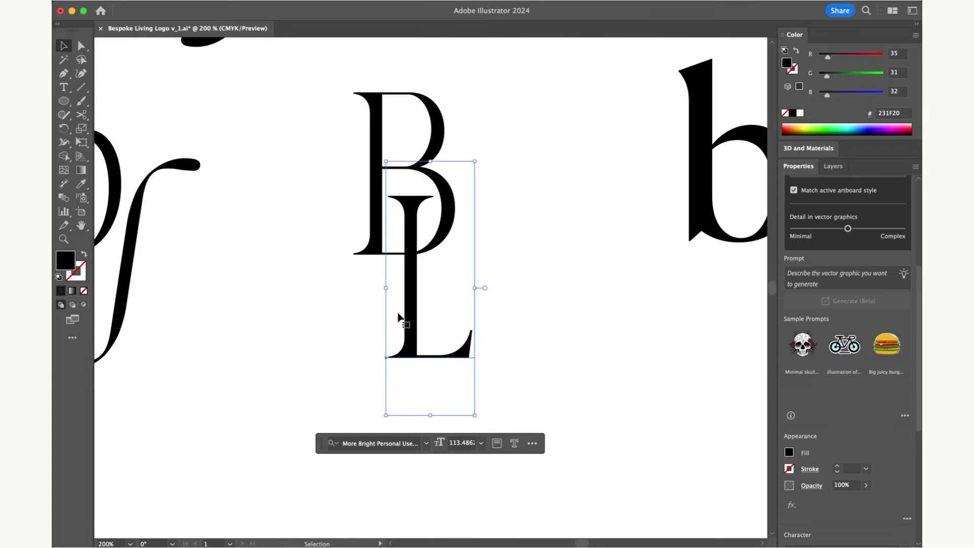
Step: Position the L lower so that its top sits inside the lower bowl of the B
left_click_drag(421, 250, 410, 289)
left_click(424, 288)
left_click(535, 231)
key("super+minus")
key("super+minus")
key("super+plus")
key("super+plus")
Step: Convert the B and L to outlines and add an offset path around both letters
left_click(374, 159, "shift")
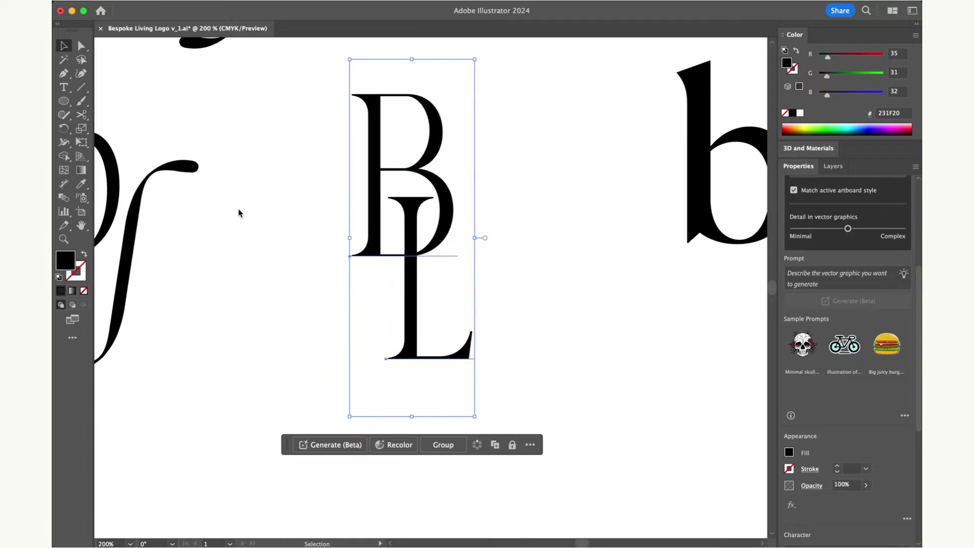
key("shift+super+o")
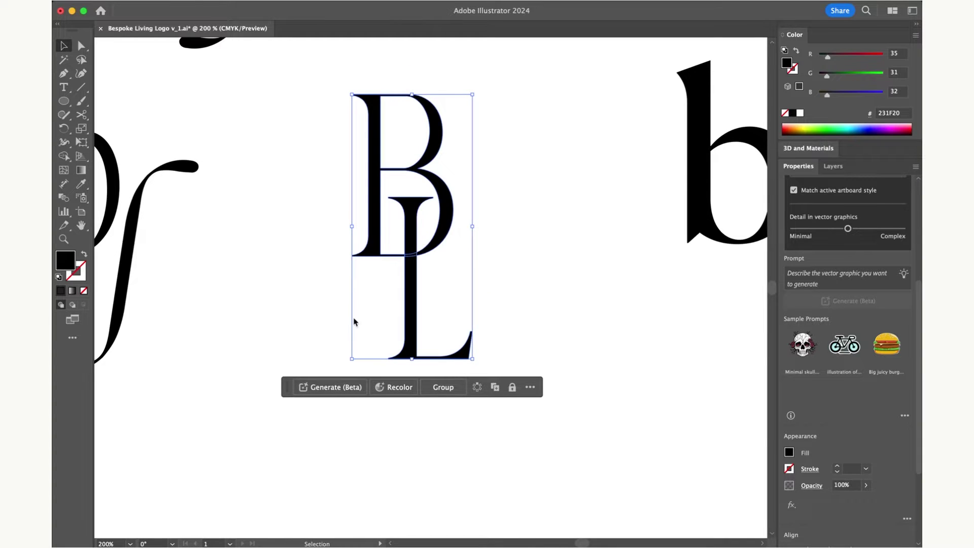
left_click_drag(521, 334, 317, 139)
Step: Try removing the offset areas with Shape Builder so that the B cuts through the L's stem
key("shift+m")
key("super+equal")
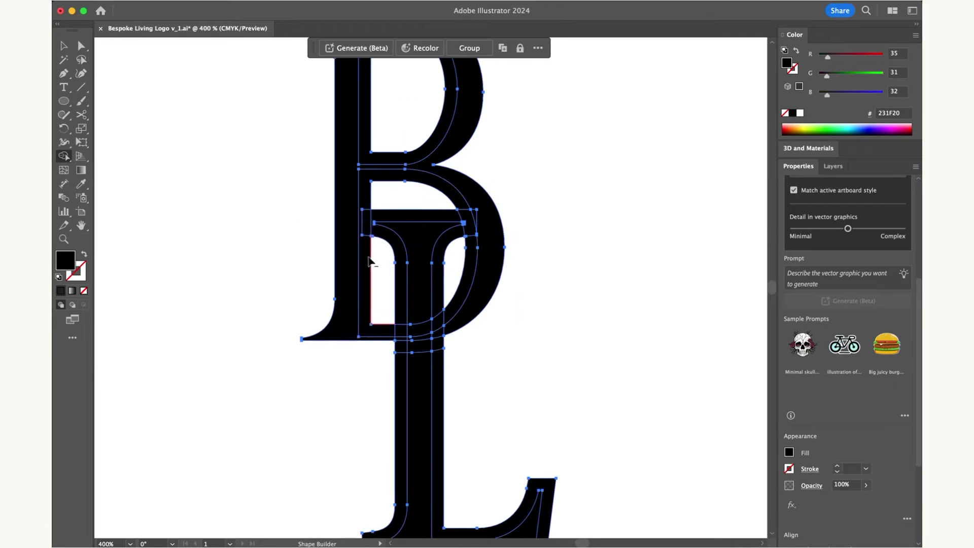
left_click(460, 218, "alt")
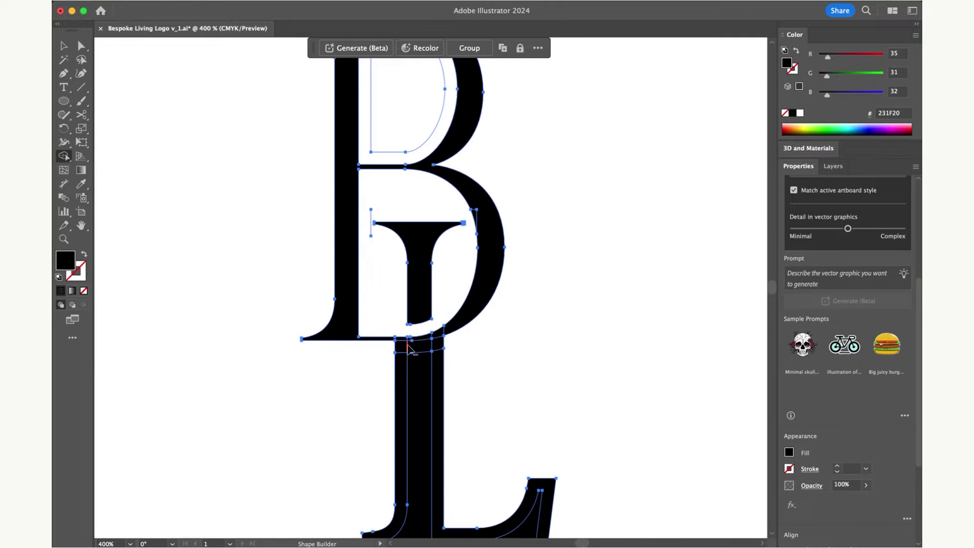
left_click(441, 377, "alt")
scroll(436, 350, "up", 3)
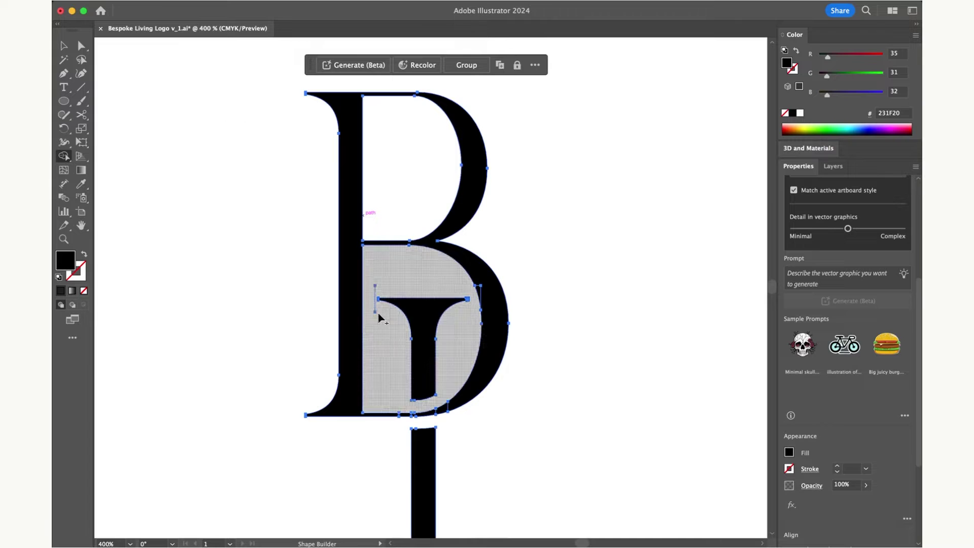
key("v")
left_click(226, 195)
key("super+minus")
key("super+minus")
key("super+minus")
key("super+minus")
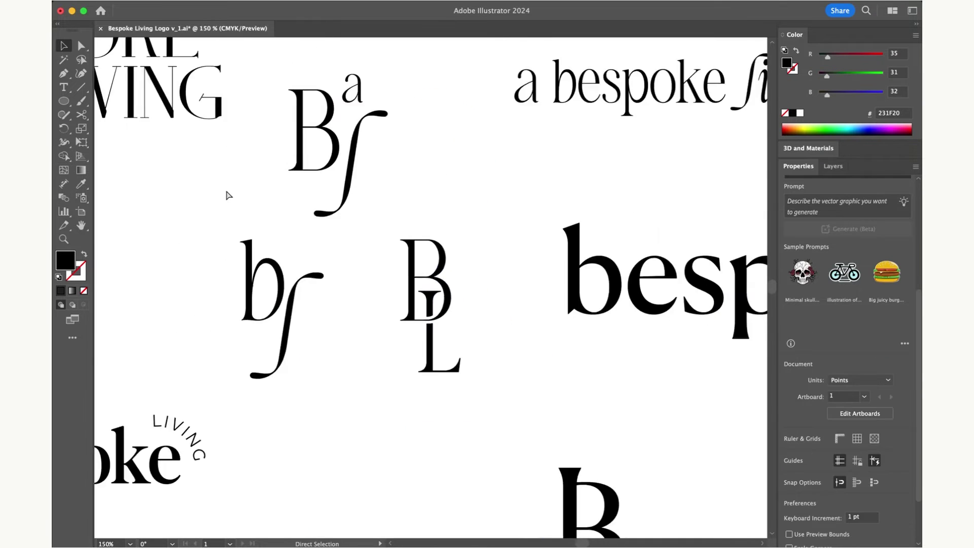
Step: Undo the Shape Builder cuts on the BL monogram, back to the offset outlines
key("super+equal")
key("super+equal")
key("super+z")
key("super+z")
key("super+z")
key("super+z")
key("super+z")
key("super+z")
key("super+z")
key("super+z")
key("super+shift+z")
key("super+shift+z")
Step: Remove the offset areas around the L with Shape Builder so that its stem cuts through the B's lower bowl
left_click(538, 423)
left_click_drag(538, 423, 355, 310)
left_click(63, 157)
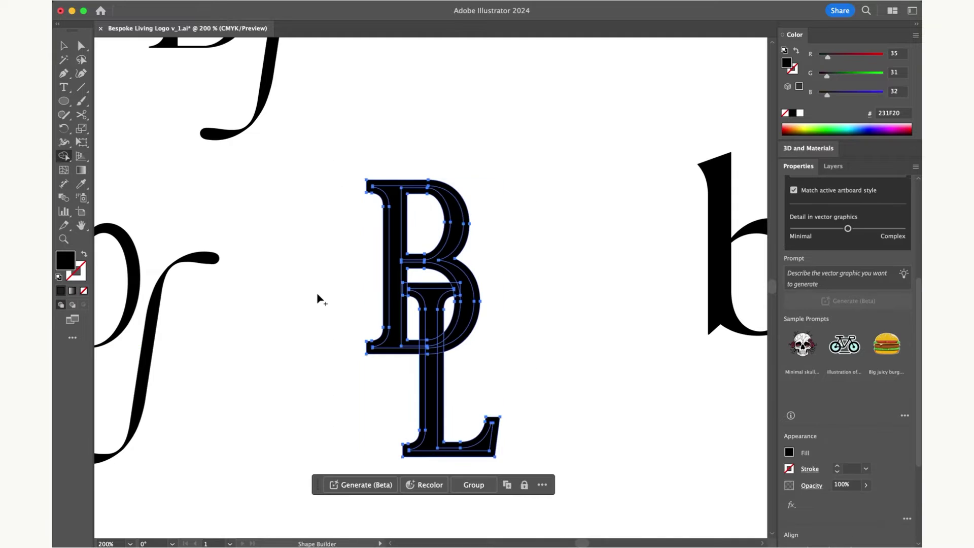
key("super+equal")
key("super+equal")
left_click(412, 290, "alt")
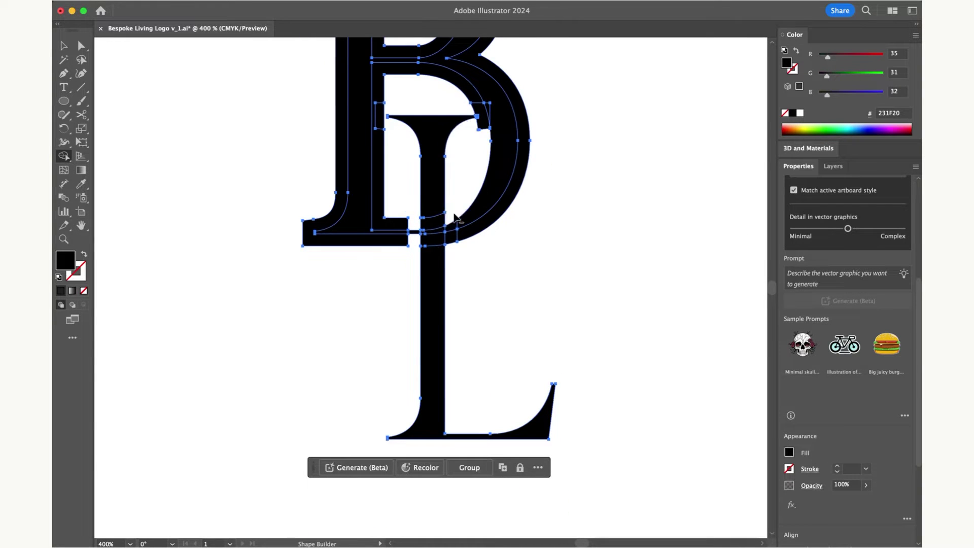
left_click(379, 162, "alt")
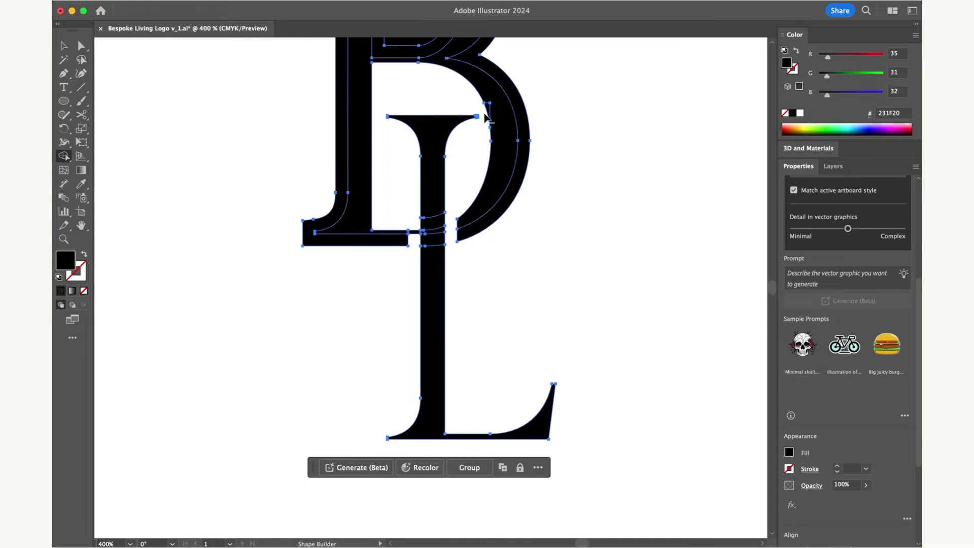
Step: Remove the remaining offset areas around the B with Shape Builder
scroll(481, 118, "up", 2)
key("super+equal")
key("super+equal")
key("super+equal")
left_click(381, 475, "alt")
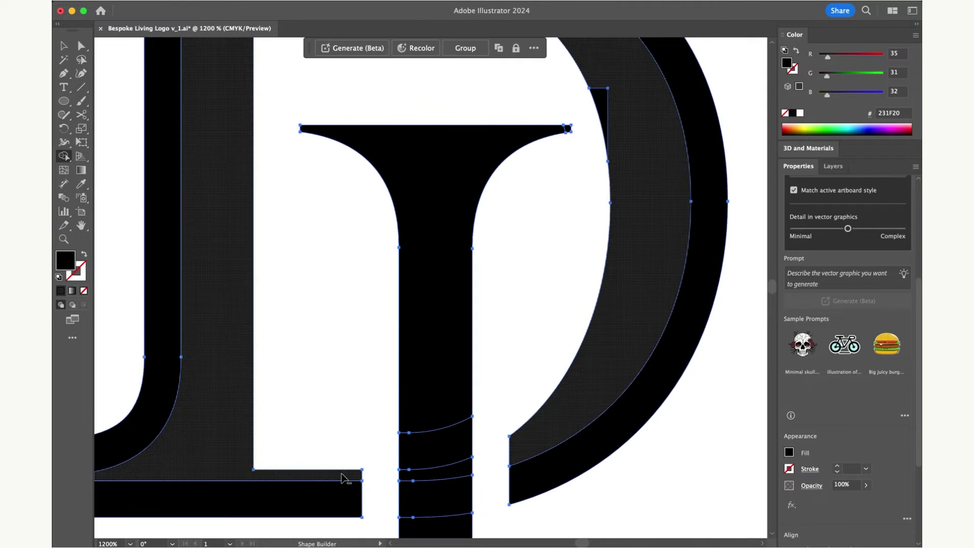
scroll(346, 479, "down", 5)
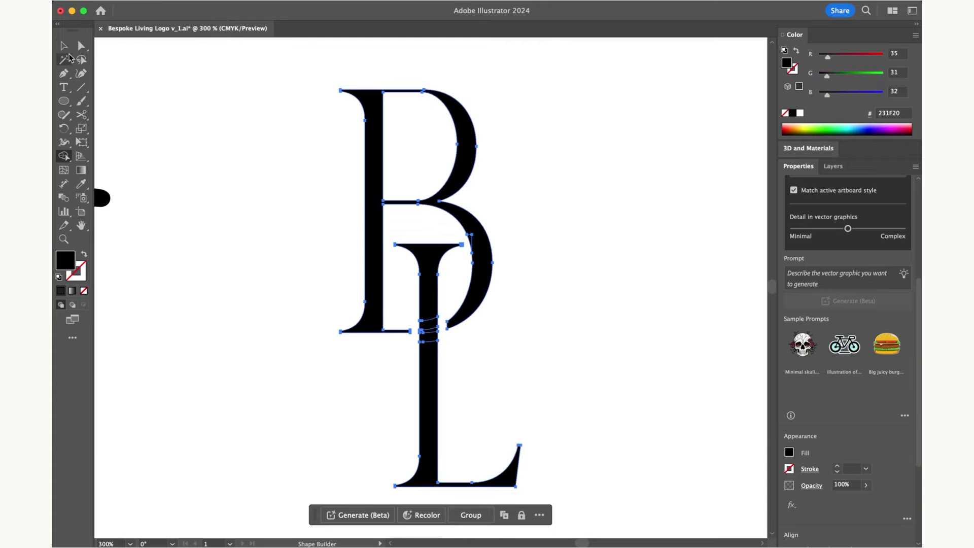
Step: Move the finished BL monogram to the artboard's upper right, beside the bL monogram
left_click(63, 46)
left_click(628, 284)
key("super+minus")
key("super+minus")
key("super+minus")
key("super+minus")
scroll(629, 290, "right", 4)
scroll(629, 290, "up", 2)
left_click_drag(371, 269, 300, 381)
left_click_drag(330, 347, 741, 179)
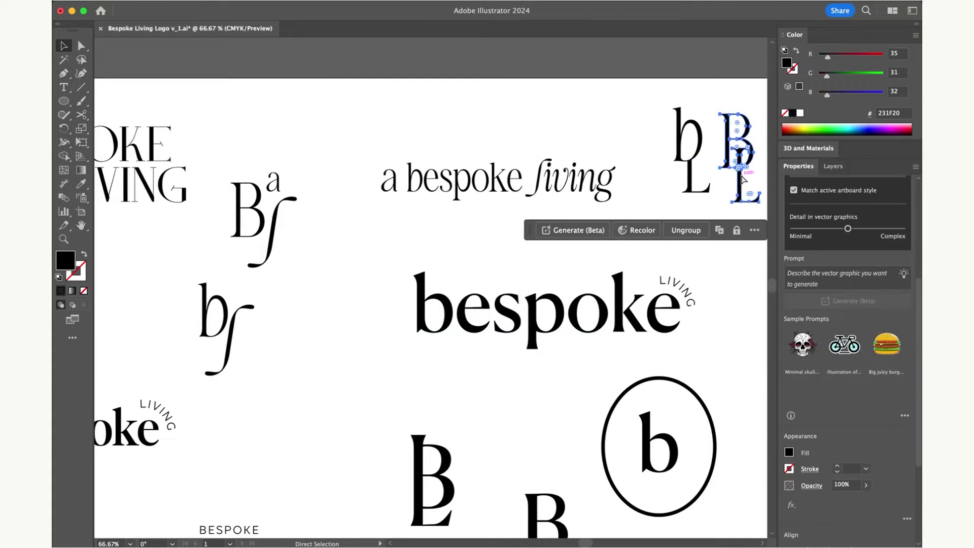
scroll(742, 179, "right", 2)
left_click(717, 196)
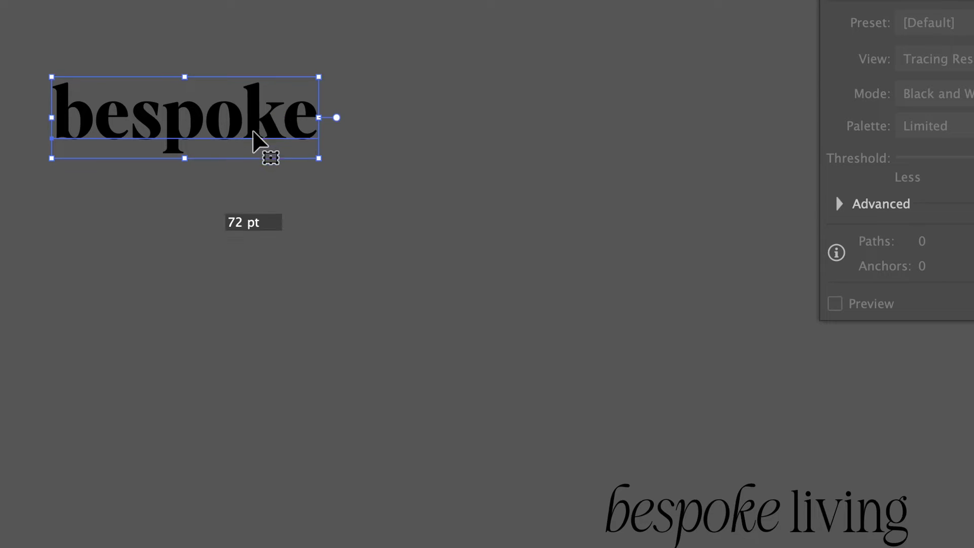
Step: Duplicate the bold bespoke text below itself and change the copy to living
left_click_drag(242, 111, 311, 131)
double_click(310, 132)
key("super+a")
type("livin")
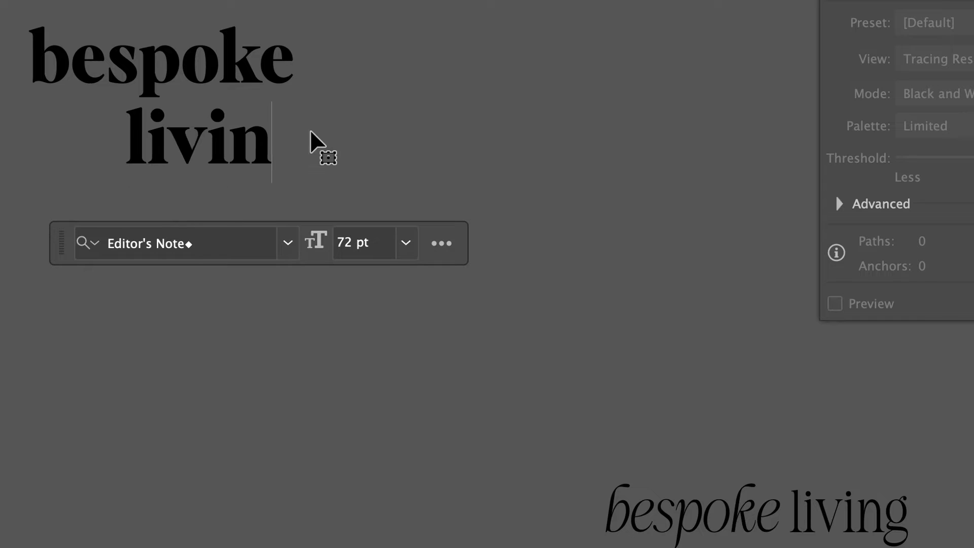
key("Escape")
Step: Move living to the lower right of bespoke and convert both words to outlines
left_click_drag(203, 159, 426, 130)
left_click(161, 92)
mouse_move(184, 1)
left_mouse_down()
mouse_move(408, 60)
mouse_move(596, 154)
mouse_move(192, 1)
left_mouse_up()
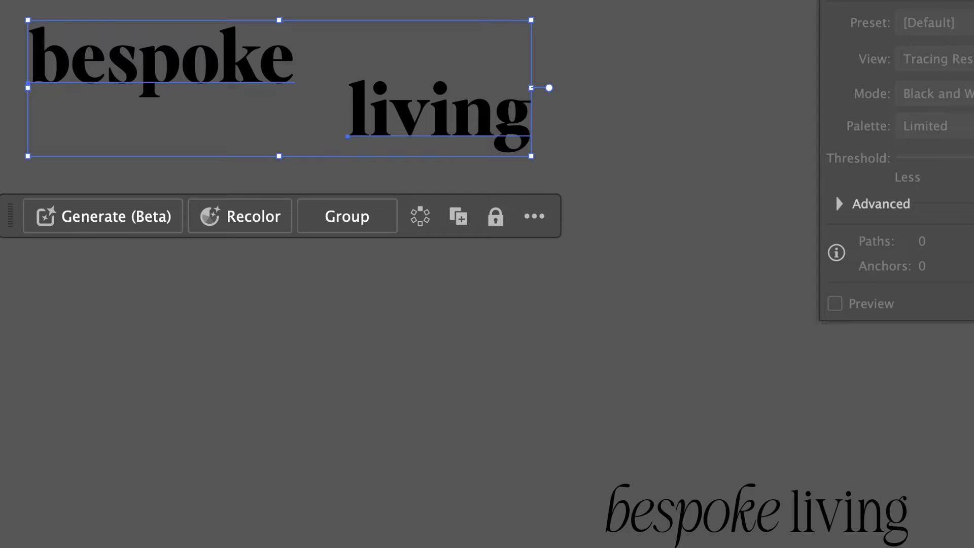
key("ctrl+shift+o")
Step: Lengthen the descender of the p in the outlined bespoke downward
left_click(325, 111)
left_click(383, 130)
left_click(252, 127)
key("ctrl+=")
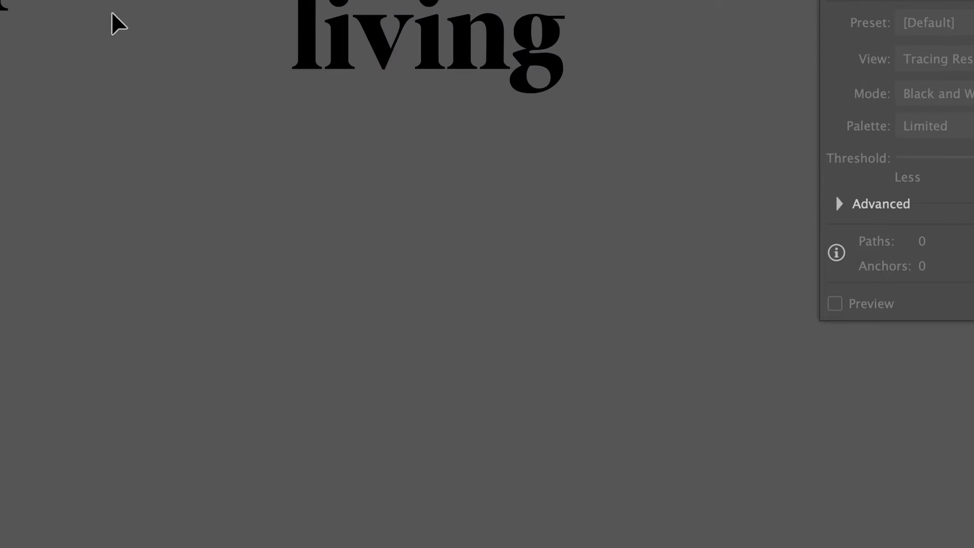
scroll(112, 13, "left", 3)
left_click(87, 1)
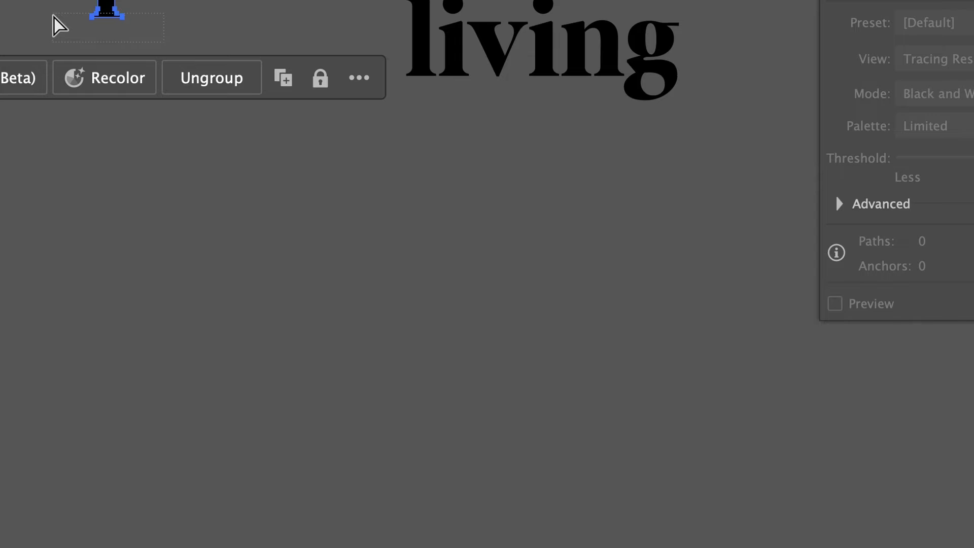
left_click_drag(148, 26, 126, 96)
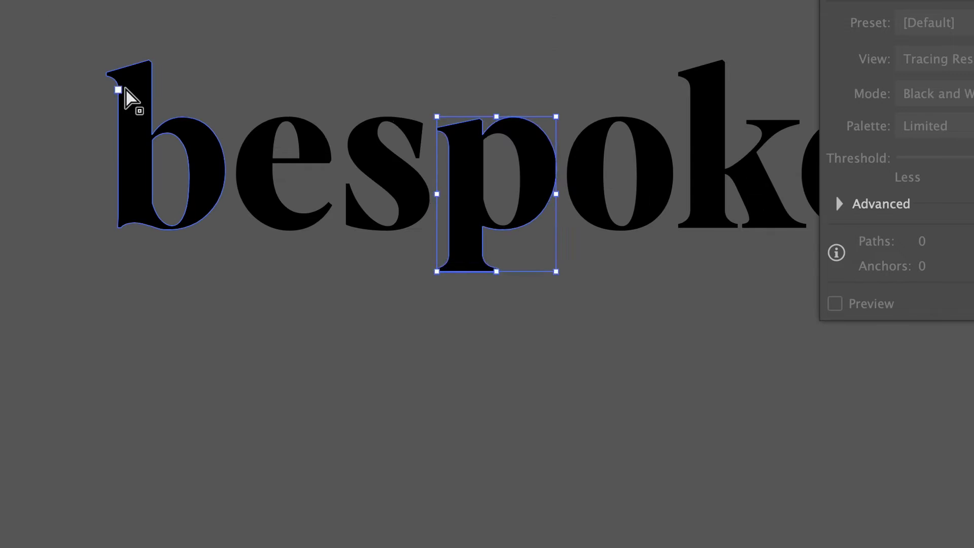
left_click(568, 364)
scroll(567, 364, "right", 3)
left_click_drag(397, 317, 285, 410)
scroll(957, 417, "right", 3)
Step: Position the outlined living beside the stretched p, and shift it away to the lower left of the wordmark
left_click_drag(957, 418, 325, 391)
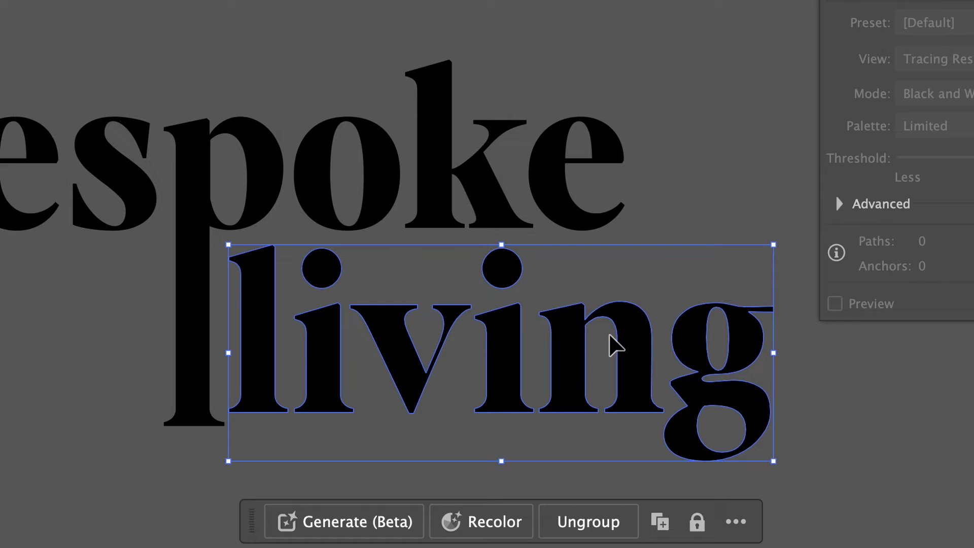
left_click(610, 335)
left_click_drag(336, 331, 1, 547)
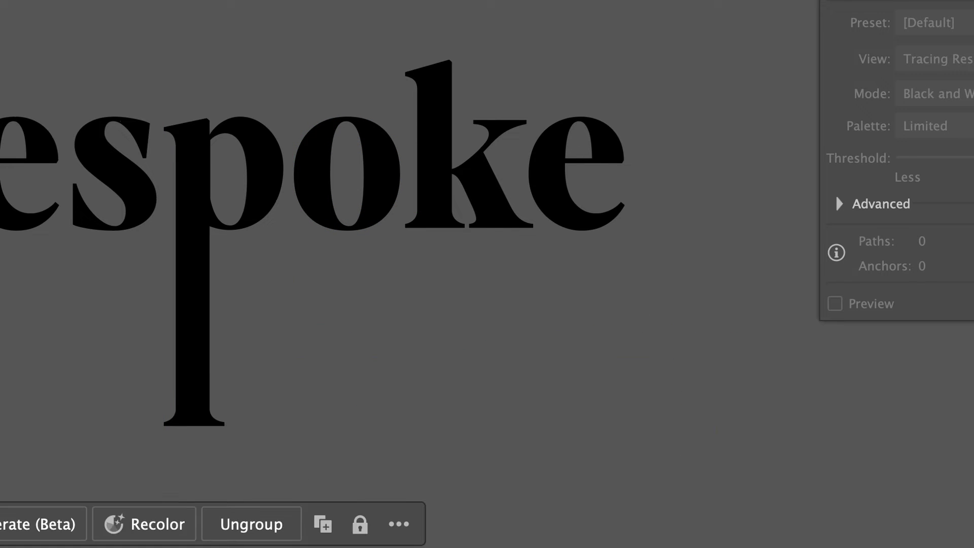
Step: Add the text iving under bespoke and place it against the p's descender so the stem reads as the l
key("t")
left_click(466, 344)
type("iving")
scroll(466, 343, "down", 4)
key("Escape")
left_click_drag(580, 210, 331, 264)
left_click(600, 454)
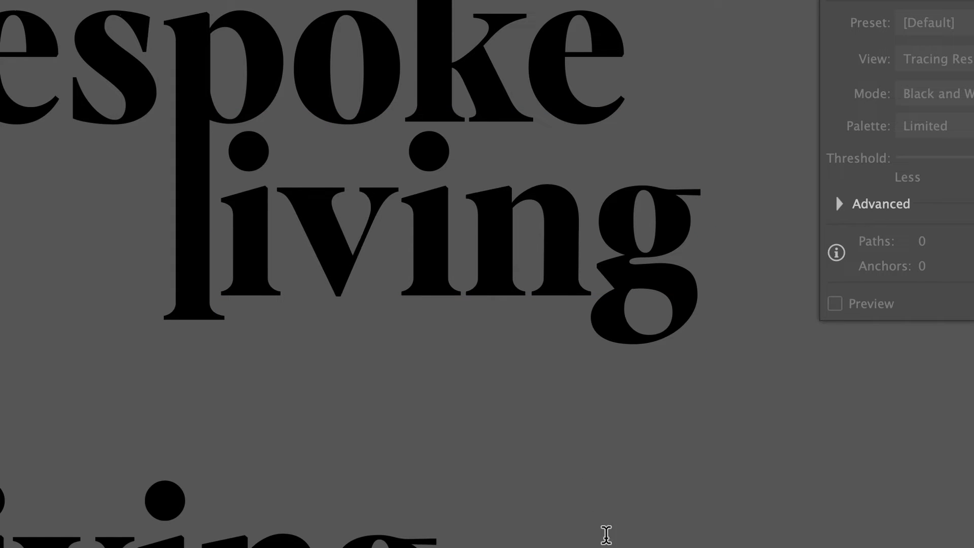
Step: Add a separate letter l below the wordmark for reference and nudge iving slightly to the right
left_click(607, 538)
type("l")
left_click_drag(609, 443, 567, 537)
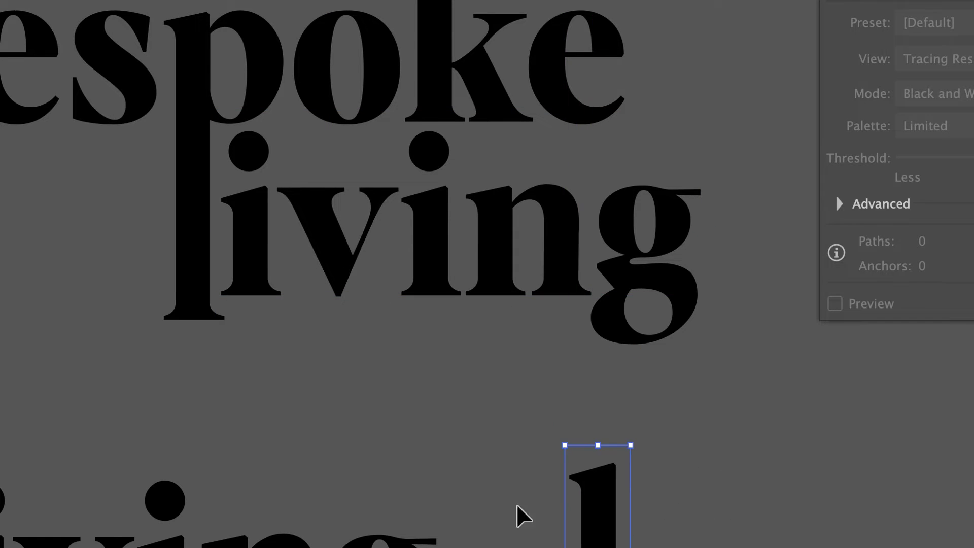
left_click_drag(484, 280, 492, 279)
left_click(737, 520)
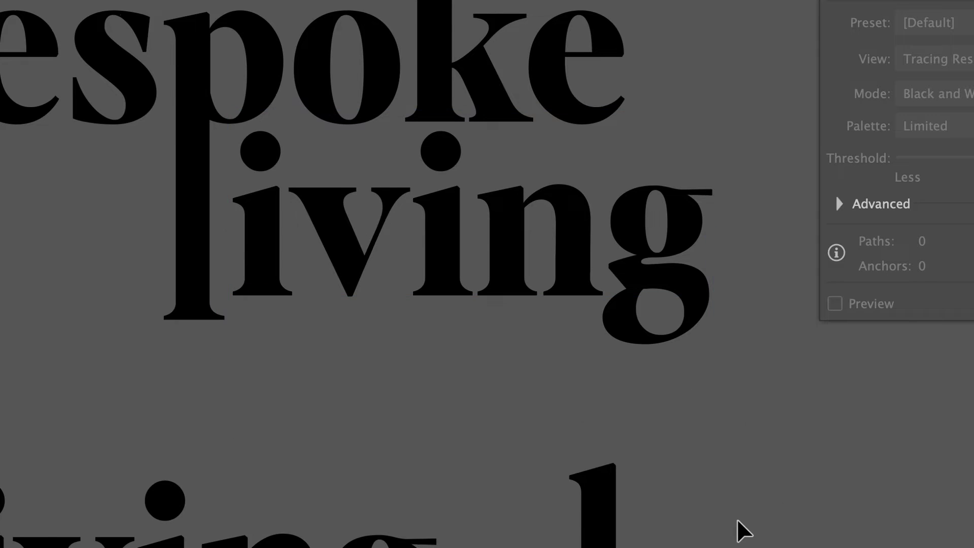
Step: Delete the separate letter l and move the outlined living farther to the lower left of the wordmark
key("super+minus")
key("super+minus")
key("super+minus")
key("super+plus")
key("super+plus")
key("super+minus")
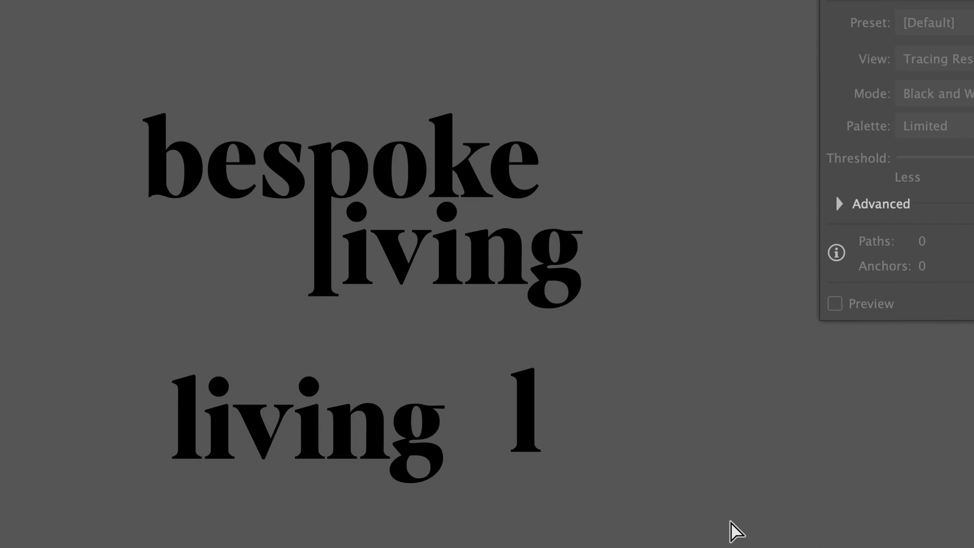
scroll(781, 507, "left", 2)
scroll(781, 507, "left", 1)
left_click(620, 443)
key("Delete")
scroll(620, 444, "down", 3)
left_click(528, 316)
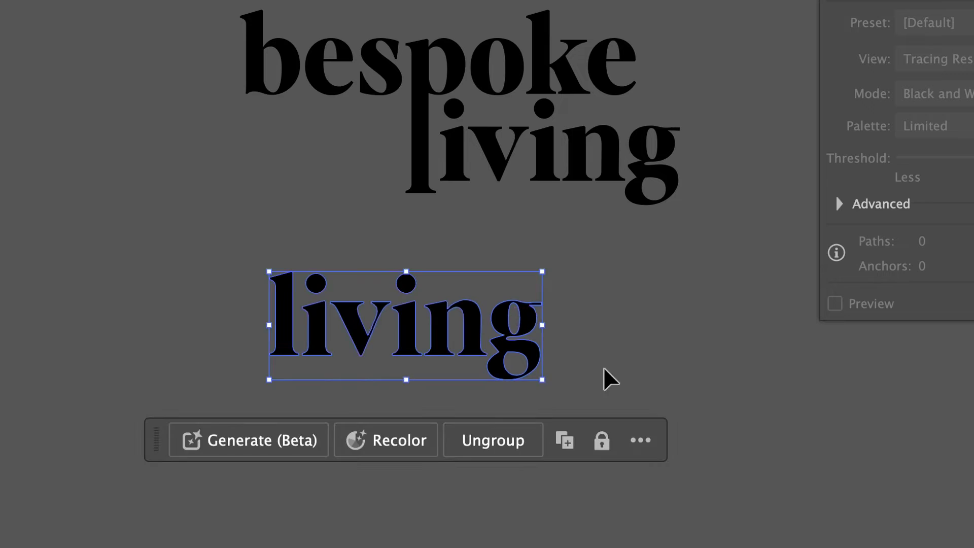
left_click_drag(531, 350, 144, 488)
Step: Duplicate the iving text below the stacked wordmark and change the copy to bespoke
left_click(524, 163)
left_click_drag(524, 163, 374, 385)
double_click(374, 385)
type("bespoke")
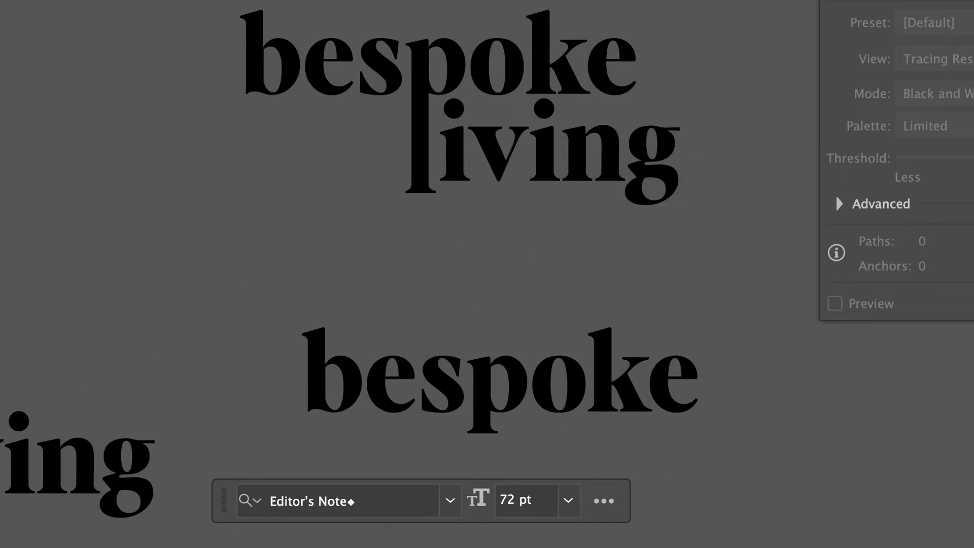
key("Escape")
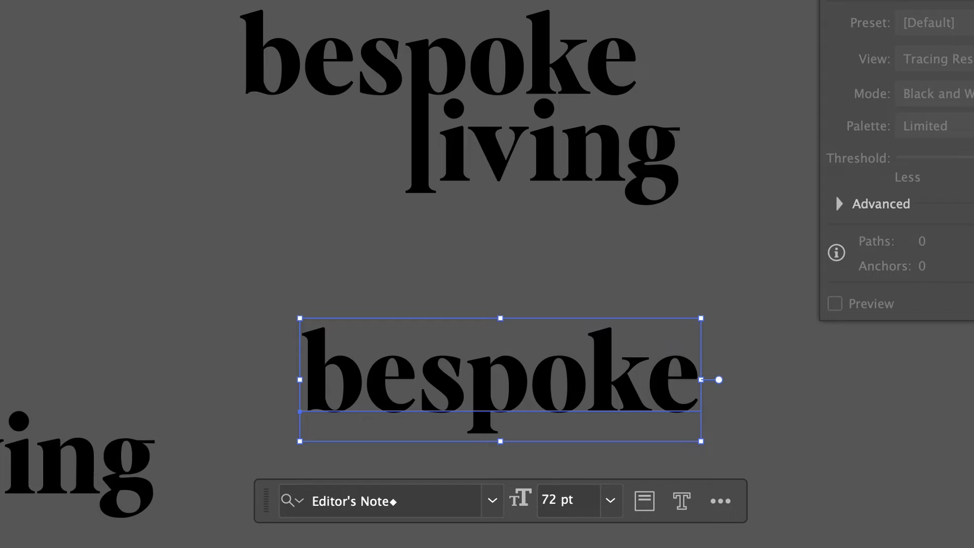
Step: Change the lower bespoke text to uppercase BESPOKE and place a duplicate to its left
double_click(421, 393)
type("BESPOKE")
key("Escape")
left_click_drag(389, 350, 2, 355)
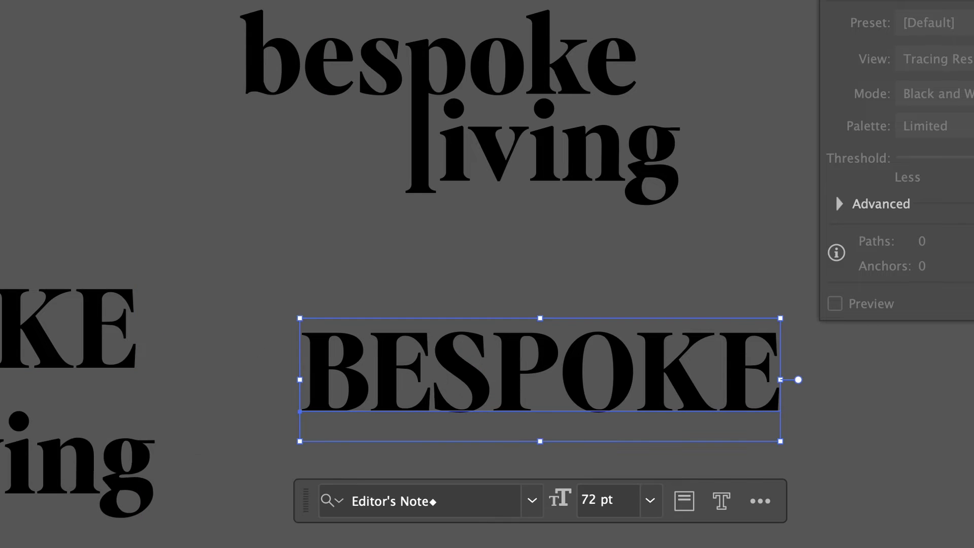
Step: Convert BESPOKE to outlines and stretch the stem of its P far below the baseline
key("ctrl+shift+o")
left_click(539, 431)
scroll(543, 435, "up", 5)
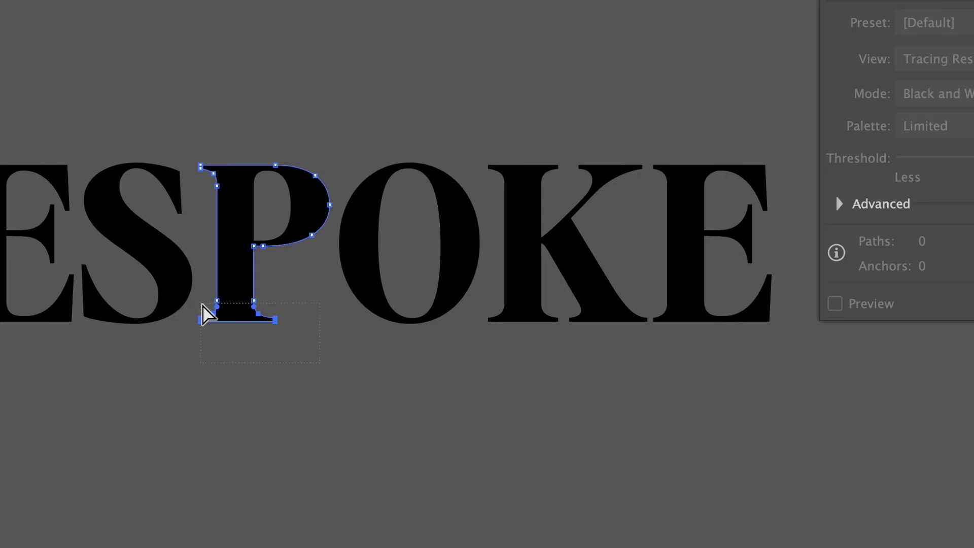
scroll(268, 310, "down", 5)
left_click_drag(223, 155, 224, 376)
key("ctrl+minus")
scroll(471, 271, "left", 10)
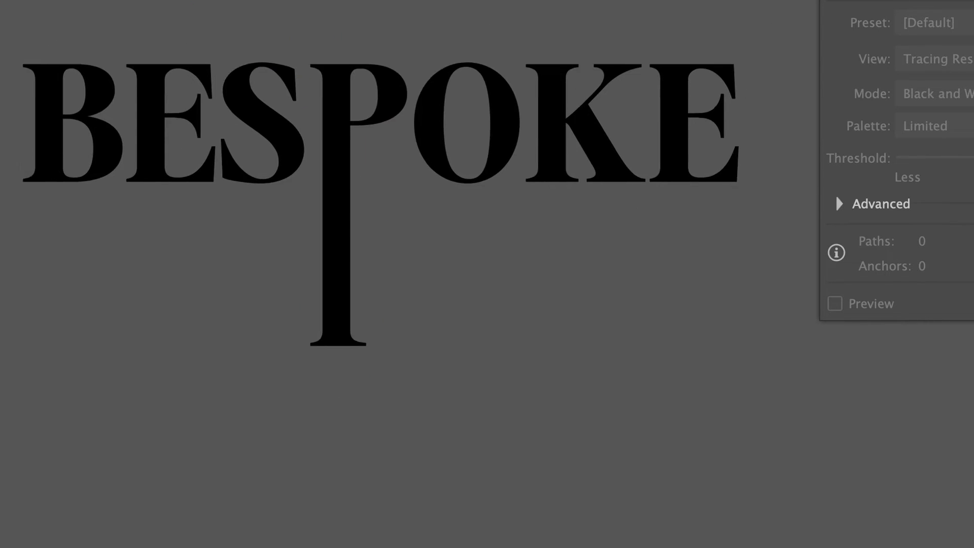
Step: Change the spare BESPOKE copy to LIVING in capitals and move it below the outlined BESPOKE
double_click(167, 111)
key("ctrl+a")
key("BackSpace")
type("Living")
key("Escape")
left_click_drag(1, 78, 744, 451)
scroll(736, 455, "right", 5)
scroll(735, 454, "left", 1)
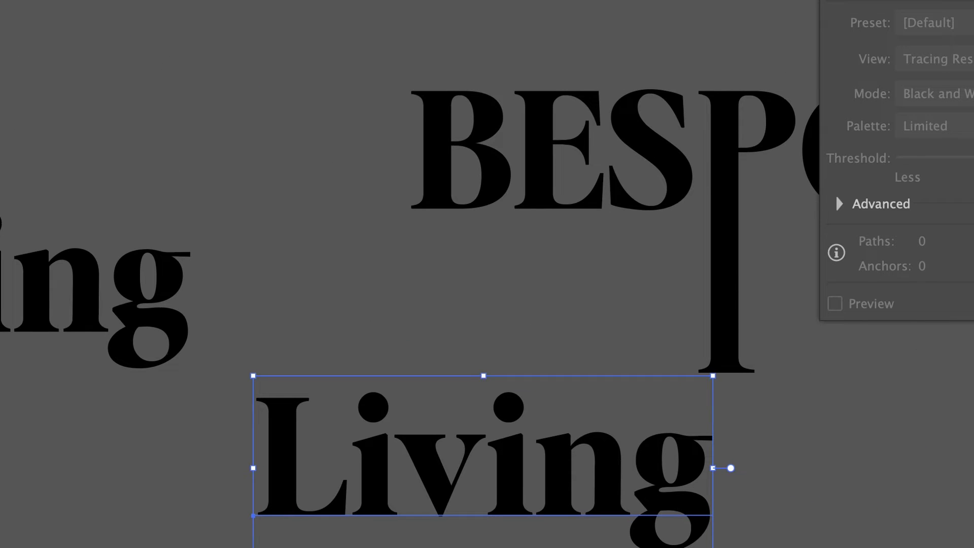
key("ctrl+shift+k")
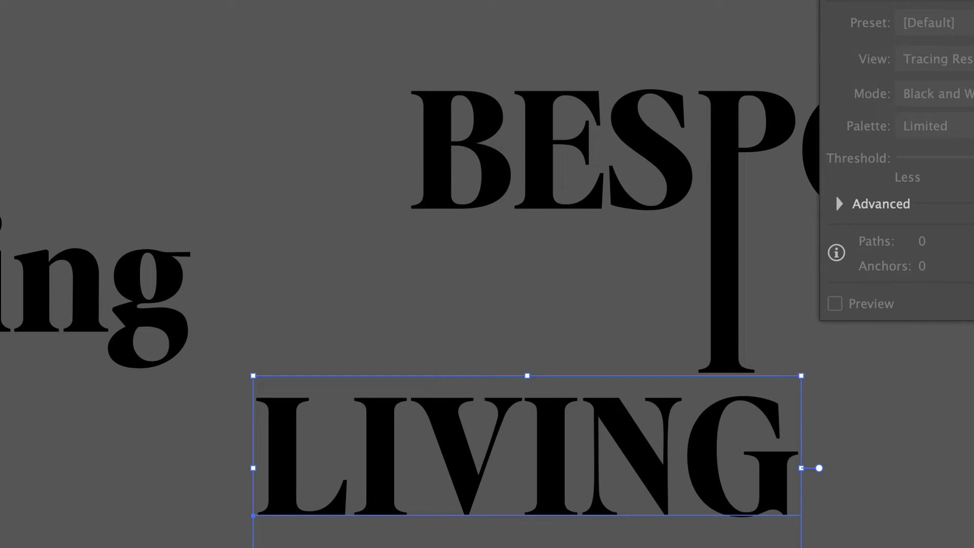
Step: Set LIVING farther below the outlined BESPOKE and shorten the stretched stem of the P slightly
scroll(488, 457, "right", 6)
left_click_drag(213, 475, 716, 337)
scroll(701, 340, "right", 3)
left_click_drag(554, 324, 544, 325)
left_click_drag(483, 328, 491, 418)
key("Delete")
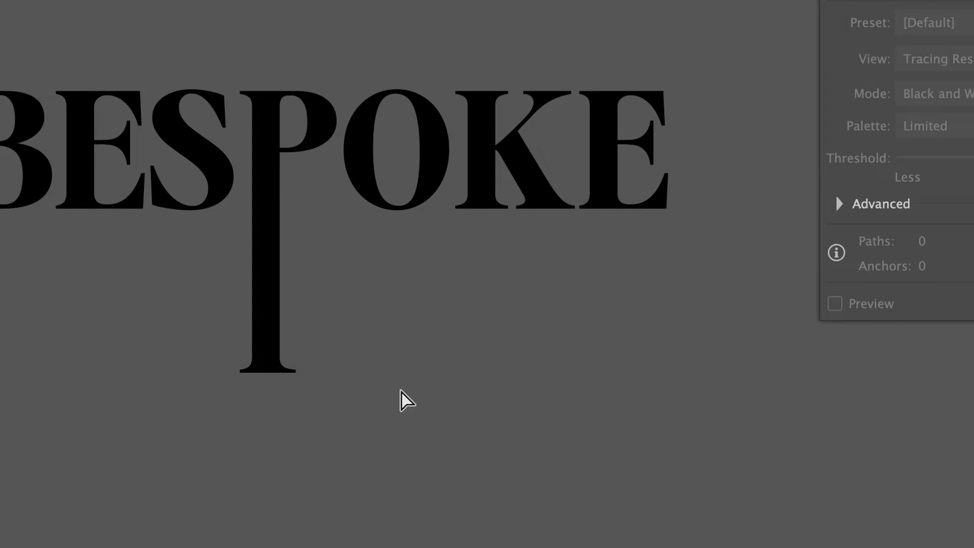
left_click_drag(291, 354, 283, 329)
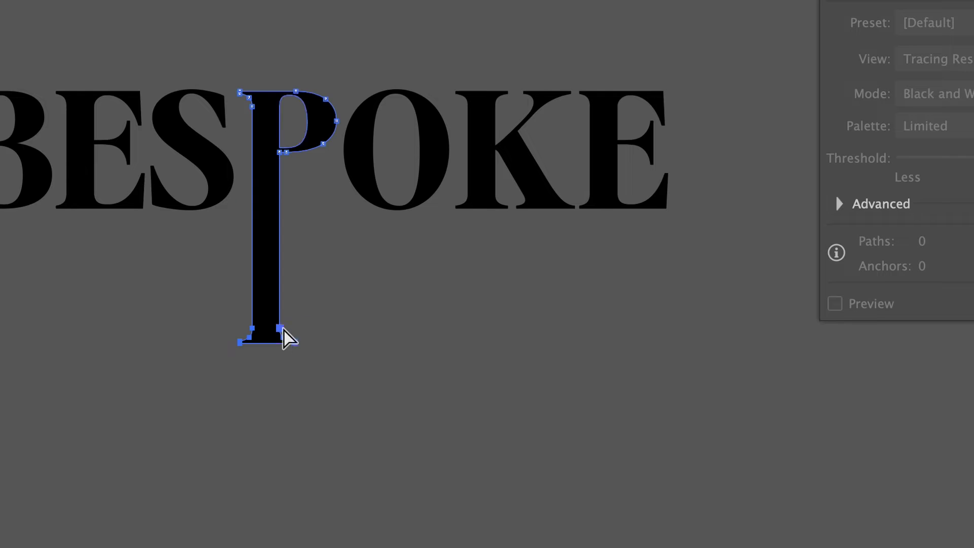
Step: Duplicate LIVING, remove the copy's L, and fit IVING under OKE with its baseline on the P's foot
left_click_drag(577, 547, 197, 547)
key("super+a")
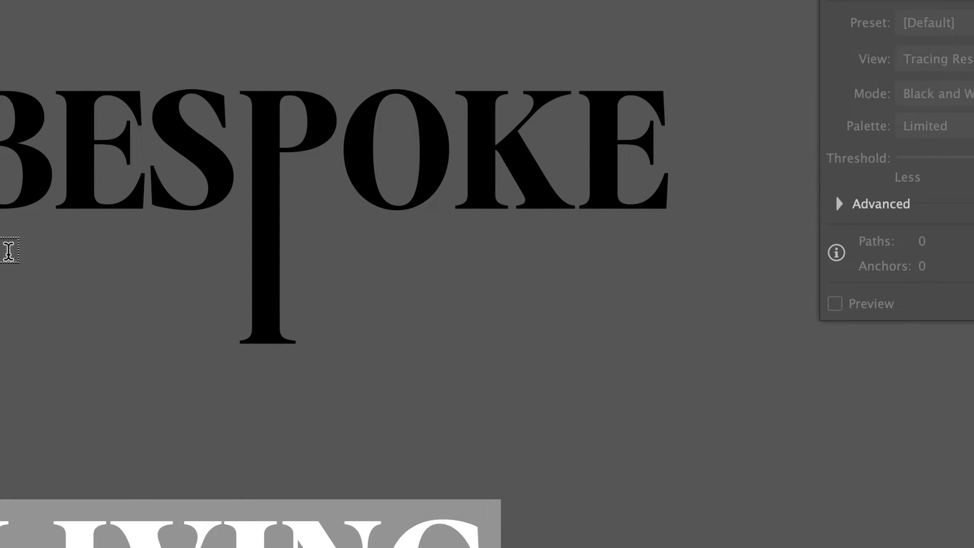
left_click_drag(131, 546, 450, 348)
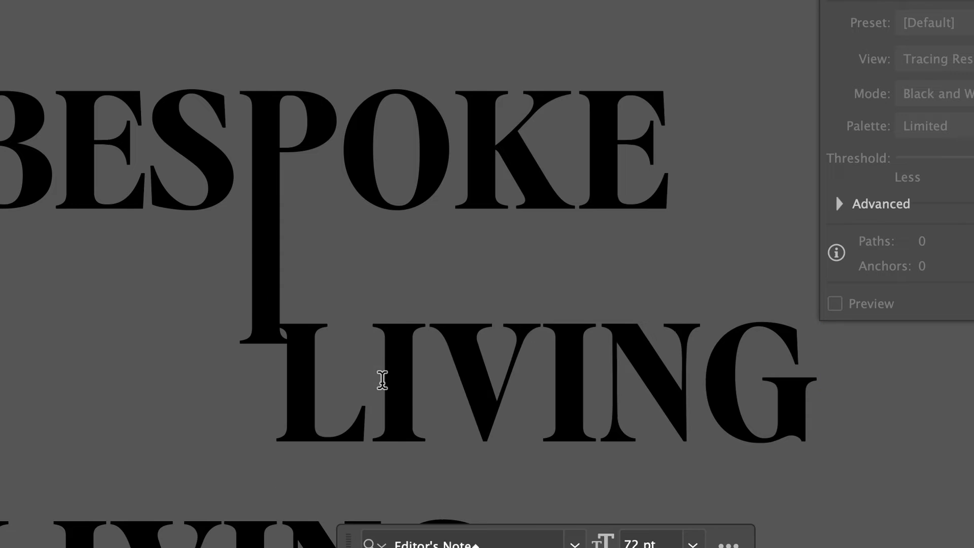
key("BackSpace")
key("Escape")
left_click_drag(364, 370, 399, 282)
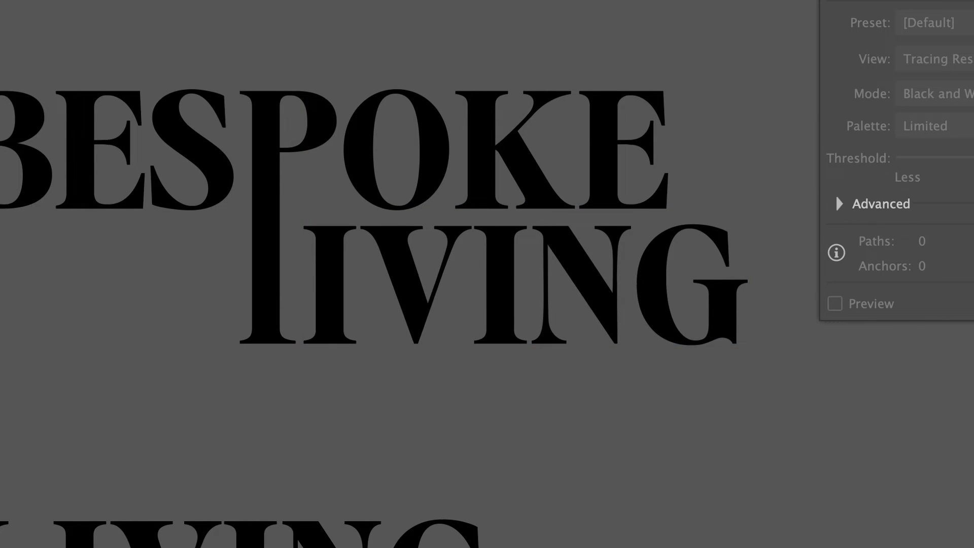
Step: Examine the stacked uppercase BESPOKE LIVING wordmark alongside the other variants
scroll(934, 386, "down", 3)
left_click(293, 453)
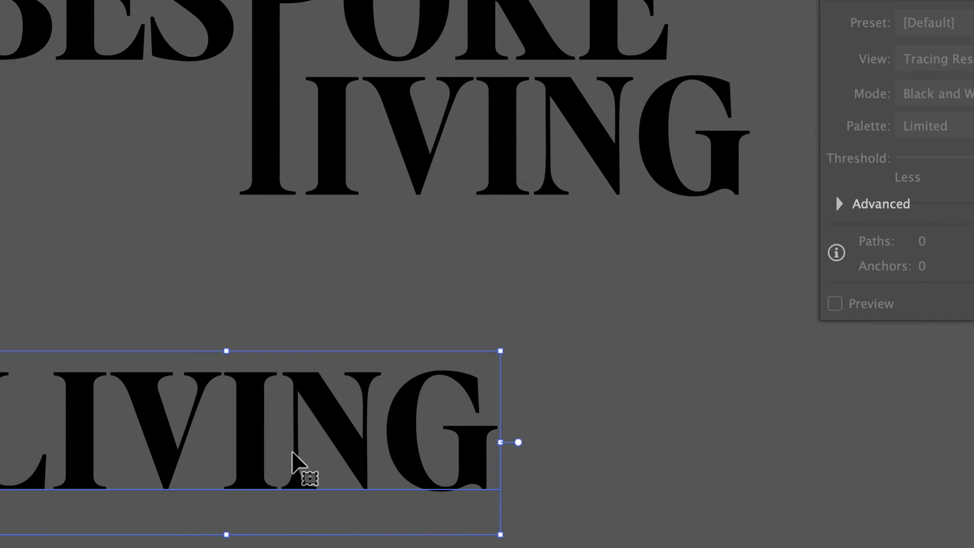
key("ctrl+minus")
scroll(292, 452, "right", 3)
left_click(245, 206)
scroll(246, 210, "up", 3)
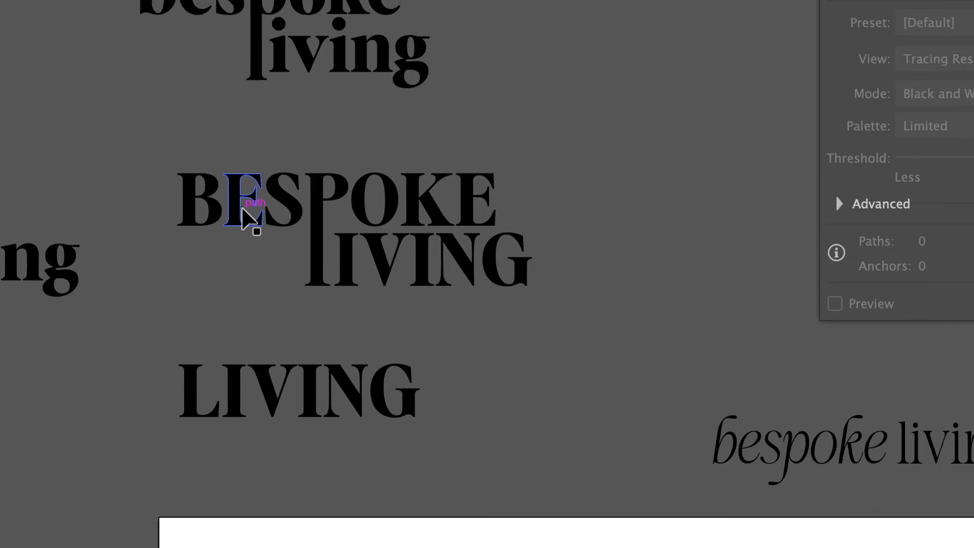
key("ctrl+plus")
key("ctrl+plus")
key("ctrl+minus")
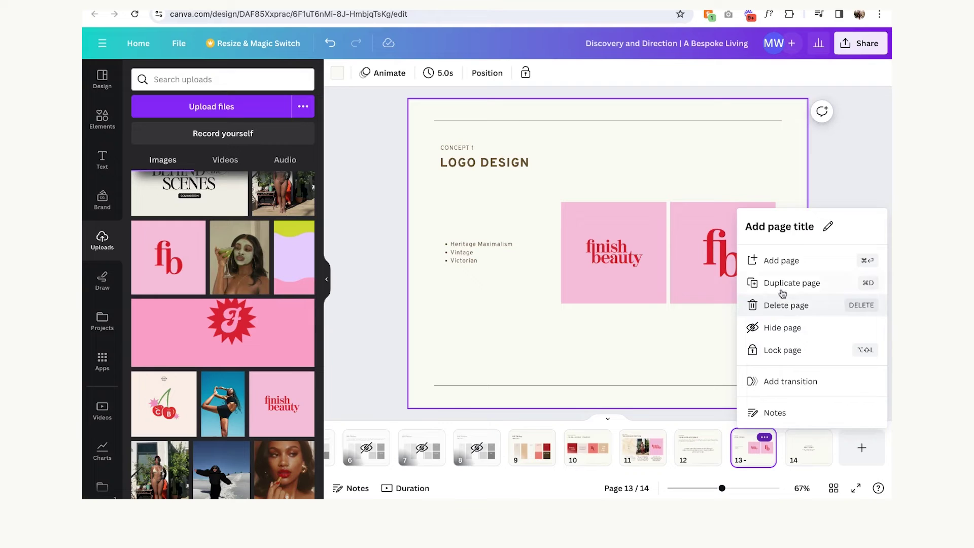
Step: Switch to the Canva presentation, add THE DESIGN layout as page 14, and raise its heading toward the page's upper edge
left_click(812, 289)
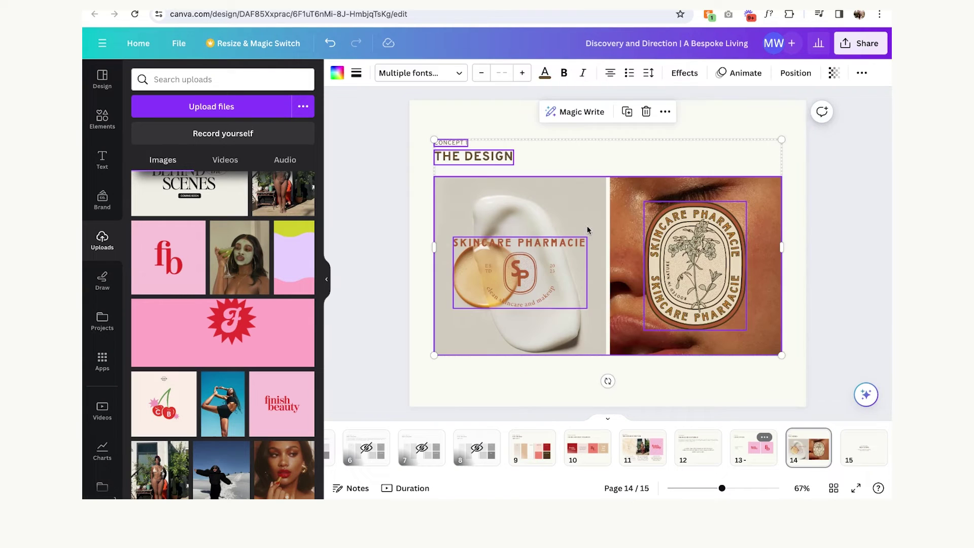
left_click(493, 133)
left_click_drag(489, 130, 455, 136)
Step: Remove both Skincare Pharmacie logos from the two photos on page 14
left_click(517, 264)
key("Delete")
left_click(671, 256)
key("Delete")
Step: Fill the left frame with the green face-mask portrait and the right frame with the snow photo
left_click_drag(242, 269, 517, 266)
scroll(282, 406, "down", 2)
scroll(281, 406, "up", 5)
scroll(271, 396, "down", 5)
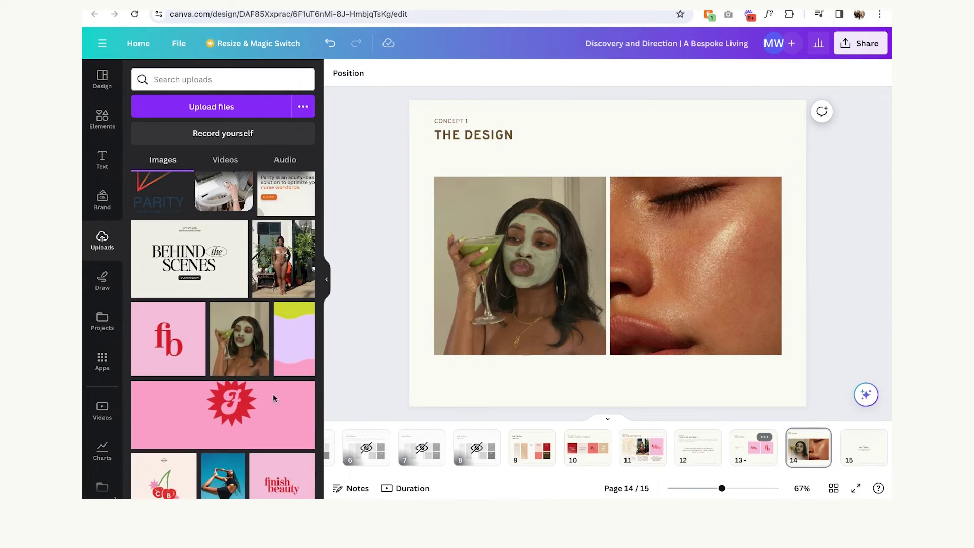
left_click_drag(221, 296, 695, 264)
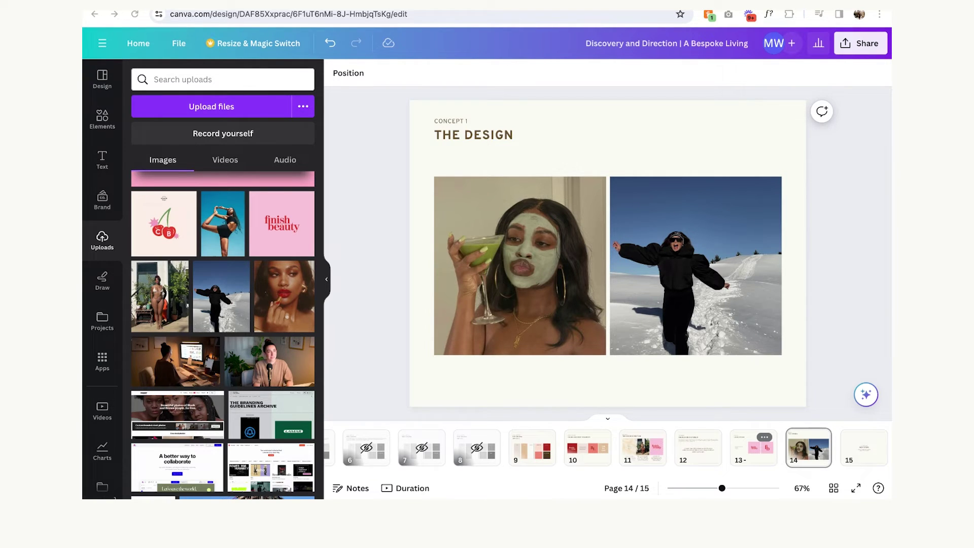
Step: Add the cream boxed BL monogram from the Bespoke Living folder and shrink it to fit the left photo
scroll(102, 456, "down", 2)
left_click(102, 476)
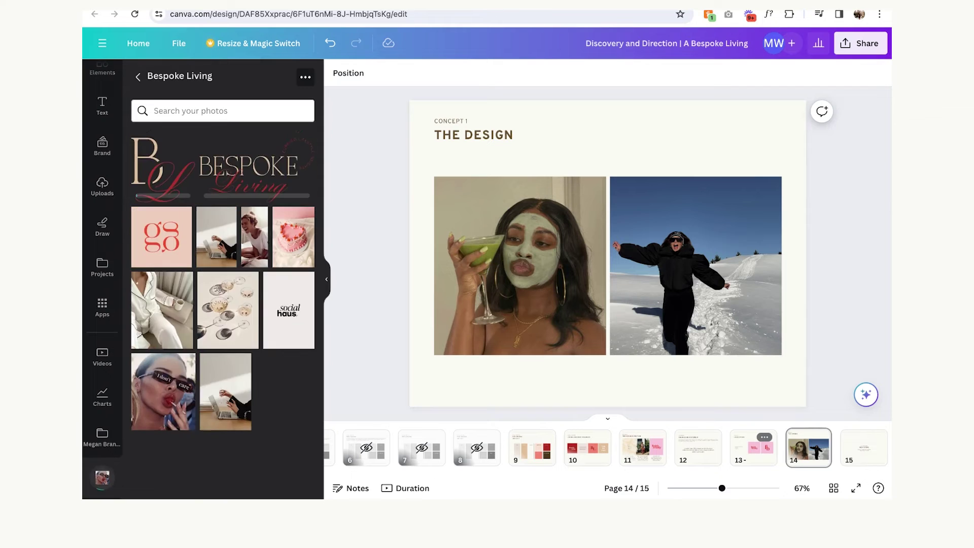
left_click(273, 259)
left_click_drag(688, 173, 590, 271)
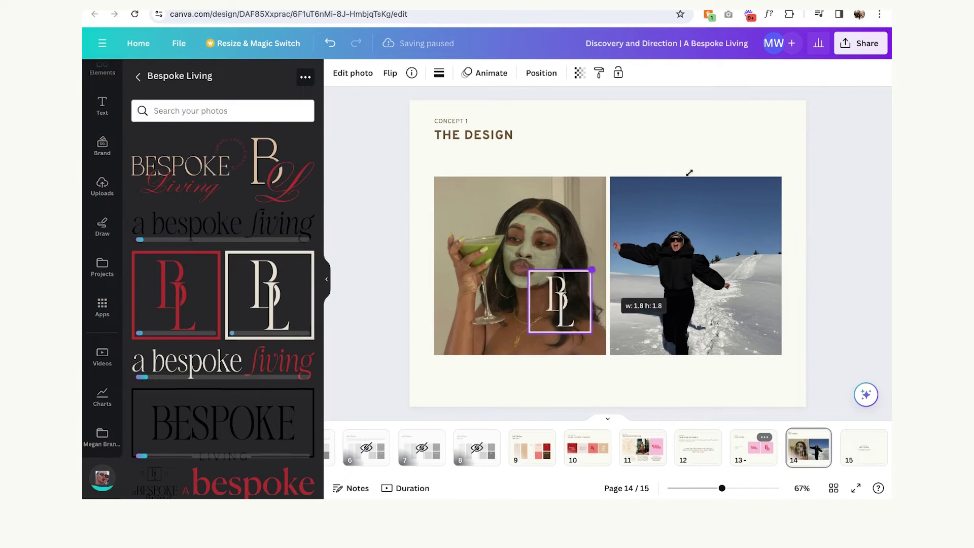
Step: Centre the cream BL monogram over the face-mask portrait
left_click_drag(560, 304, 559, 284)
key("super+z")
left_click(559, 303)
key("super+z")
left_click(559, 304)
left_click(554, 74)
left_click(160, 197)
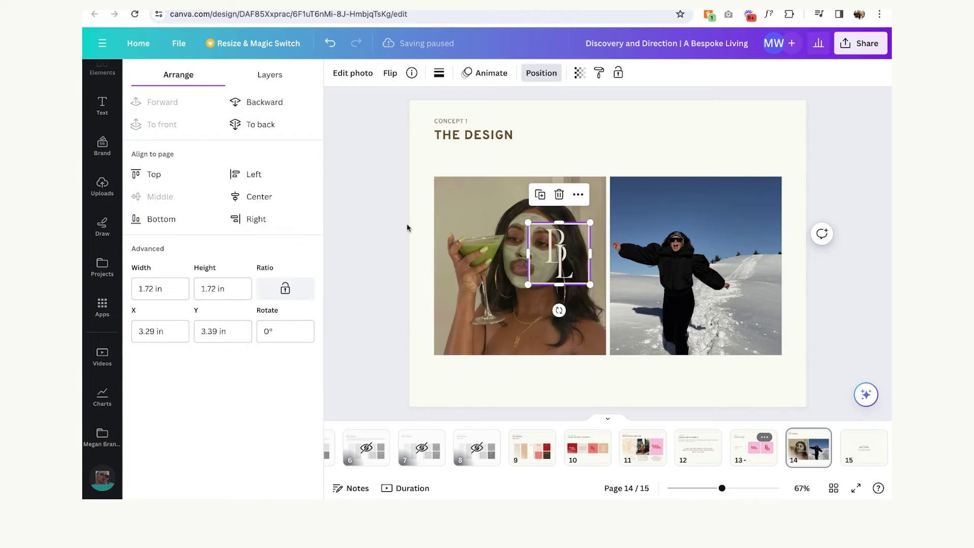
left_click(249, 206)
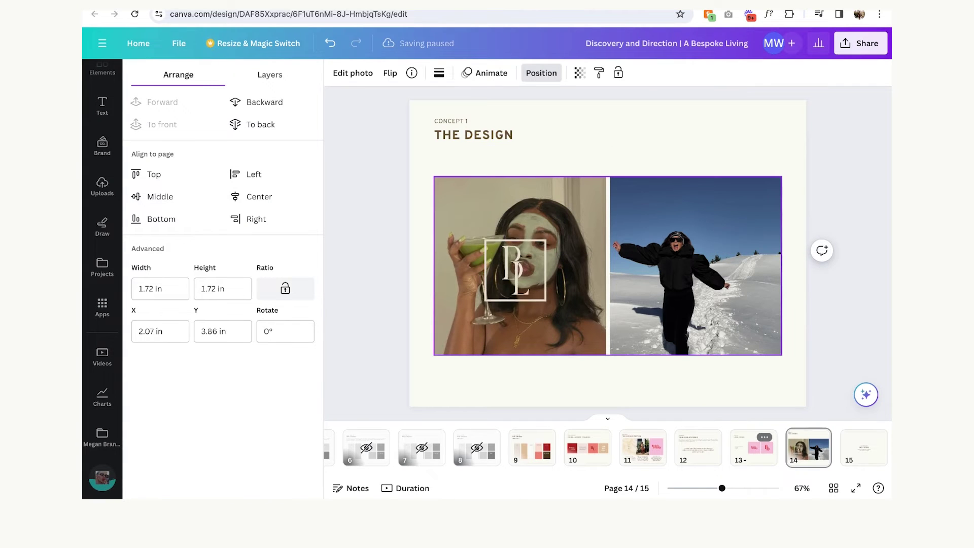
left_click_drag(522, 266, 520, 266)
left_click(433, 104)
Step: Replace the left portrait with the laptop and raised-glass photo from the Bespoke Living folder
left_click(107, 184)
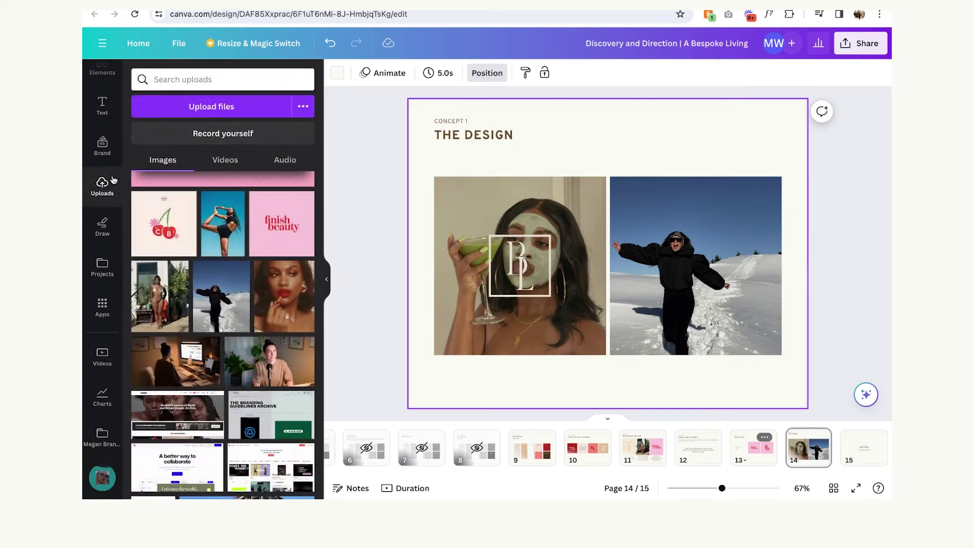
left_click(102, 477)
scroll(219, 335, "down", 10)
left_click_drag(287, 306, 558, 220)
Step: Replace the cream monogram with the red boxed BL monogram, sized slightly larger and centred on the left photo
scroll(267, 254, "up", 10)
left_click_drag(268, 255, 523, 264)
double_click(557, 220)
left_click(652, 148)
double_click(561, 208)
left_click(675, 151)
left_click(675, 150)
left_click_drag(561, 209, 567, 219)
left_click(528, 256)
left_click_drag(533, 256, 522, 265)
left_click(420, 278)
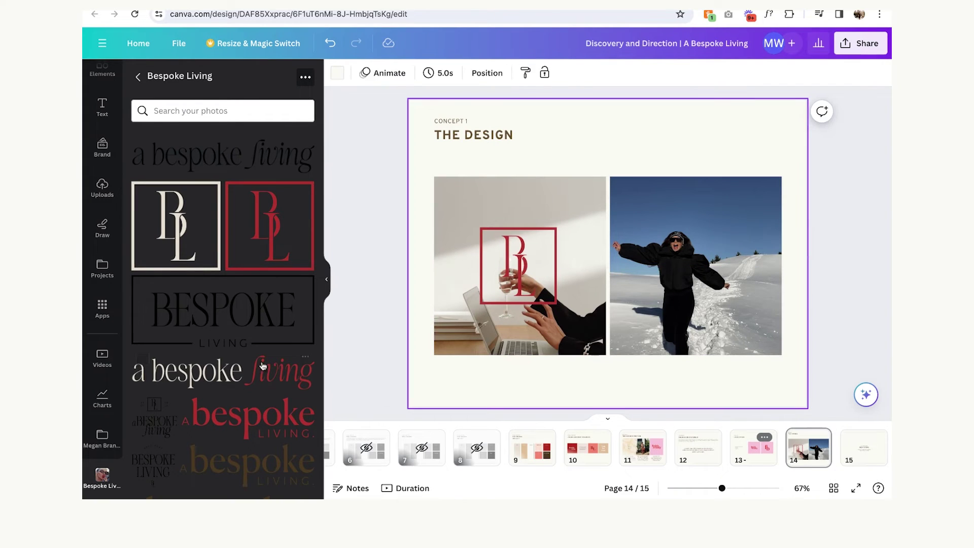
Step: Replace the snow photo in the right frame with the champagne glasses photo
scroll(279, 308, "down", 10)
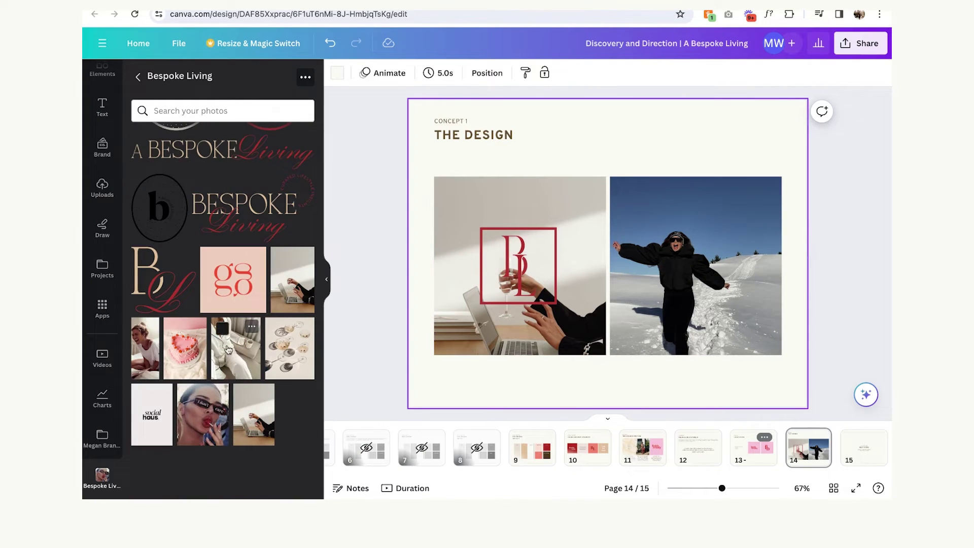
left_click_drag(289, 348, 696, 266)
Step: Add the black stacked BESPOKE LIVING logo with the small BL mark, scaled down and centred on the glasses photo
scroll(263, 283, "up", 10)
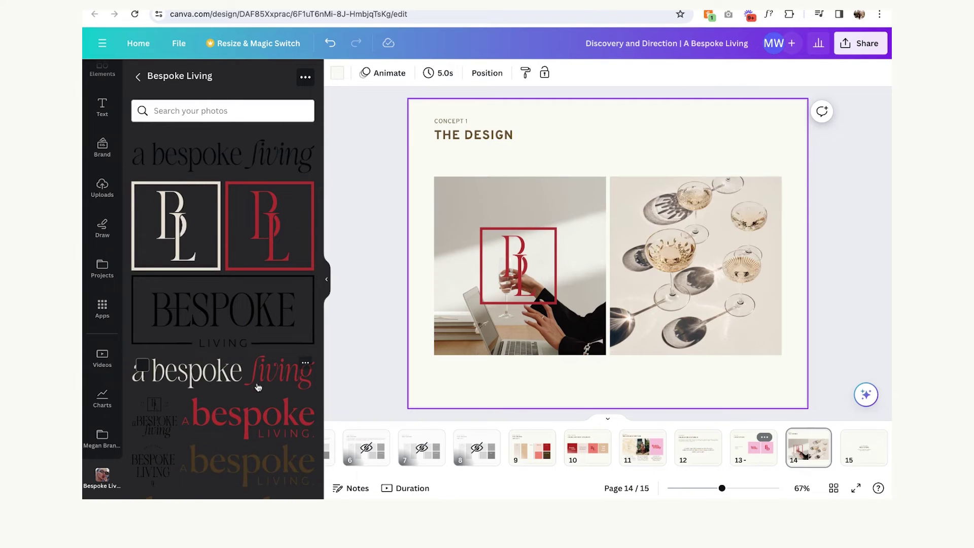
left_click(263, 386)
key("Delete")
scroll(257, 441, "down", 2)
left_click(156, 375)
left_click_drag(509, 154, 618, 263)
left_click_drag(664, 309, 692, 269)
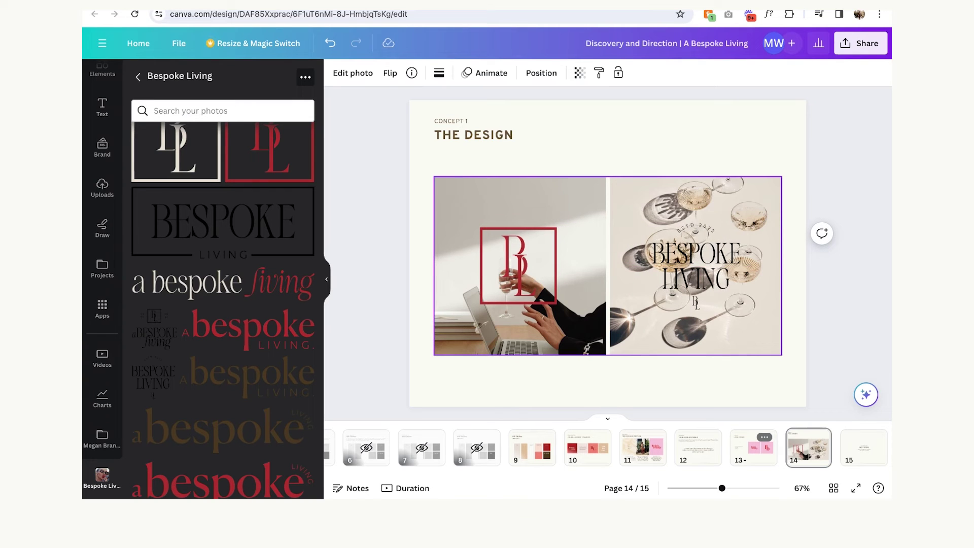
left_click(570, 133)
left_click(103, 227)
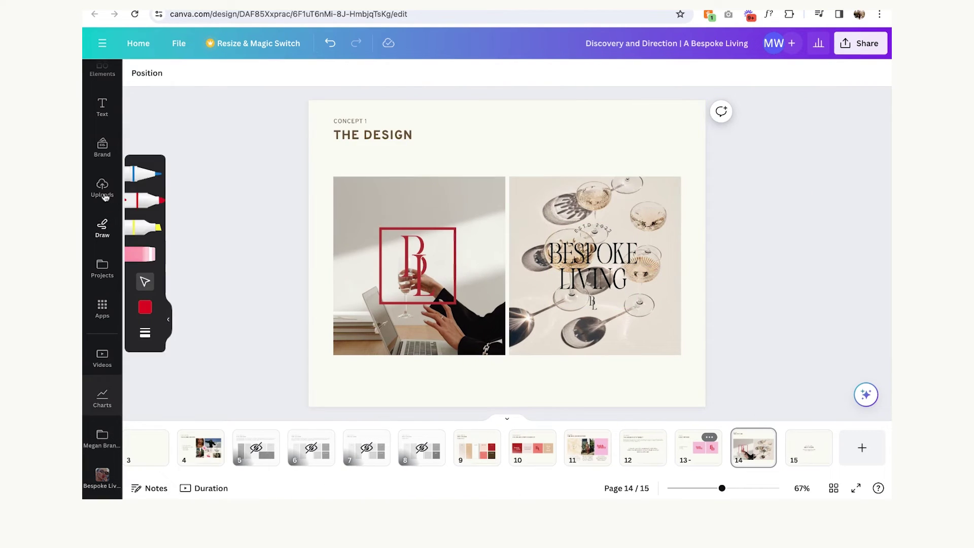
Step: Replace the champagne glasses photo in the right frame with the uploaded photo of a woman stretching against a blue sky
left_click(103, 191)
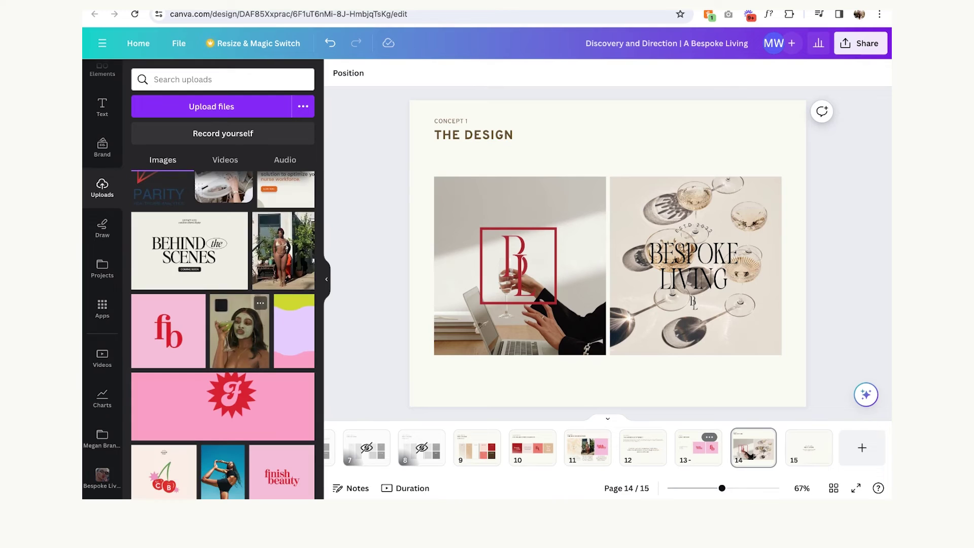
left_click_drag(283, 251, 696, 325)
left_click_drag(239, 331, 693, 272)
key("super+z")
scroll(213, 381, "down", 4)
left_click_drag(209, 303, 695, 325)
left_click(208, 303)
left_click(103, 474)
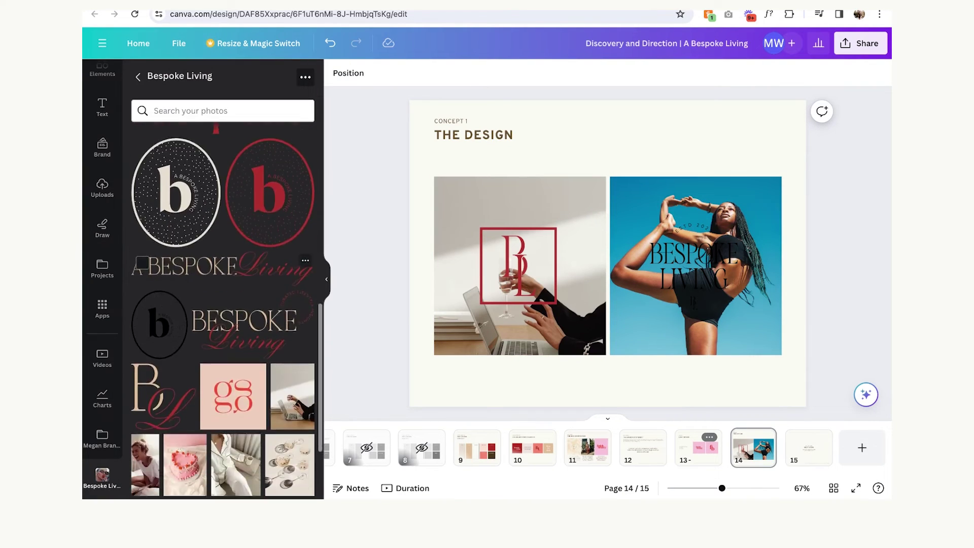
Step: Scale down the red boxed BL monogram slightly and recentre it on the laptop photo
left_click(556, 302)
left_click_drag(557, 304, 553, 293)
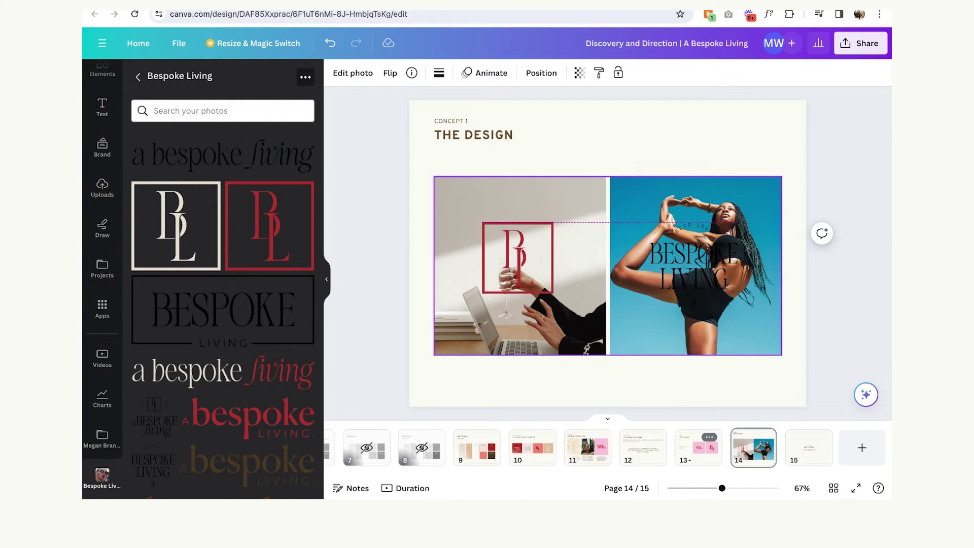
key("Escape")
left_click(102, 188)
scroll(223, 304, "down", 10)
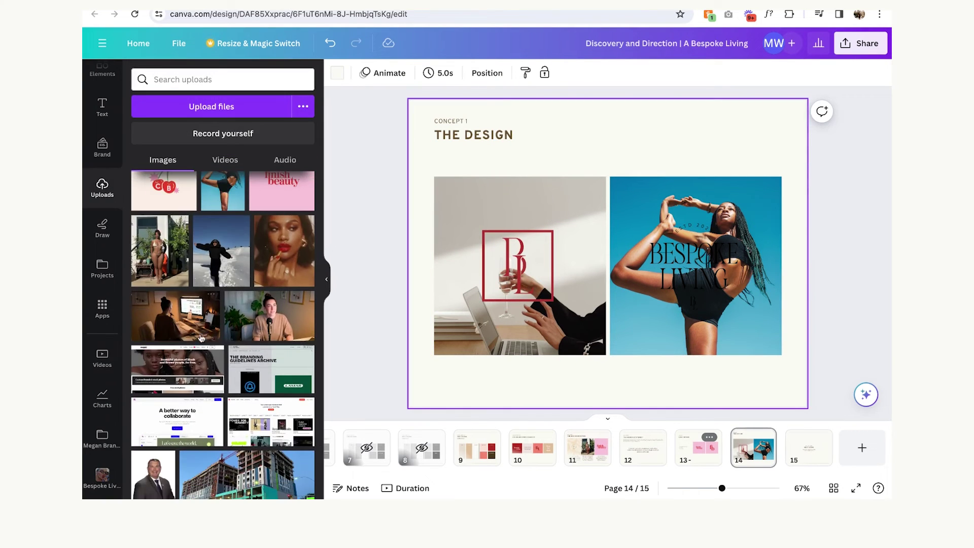
Step: Switch to the Skincare Pharmacie logo design and copy its logo variations page layout
left_click(808, 449)
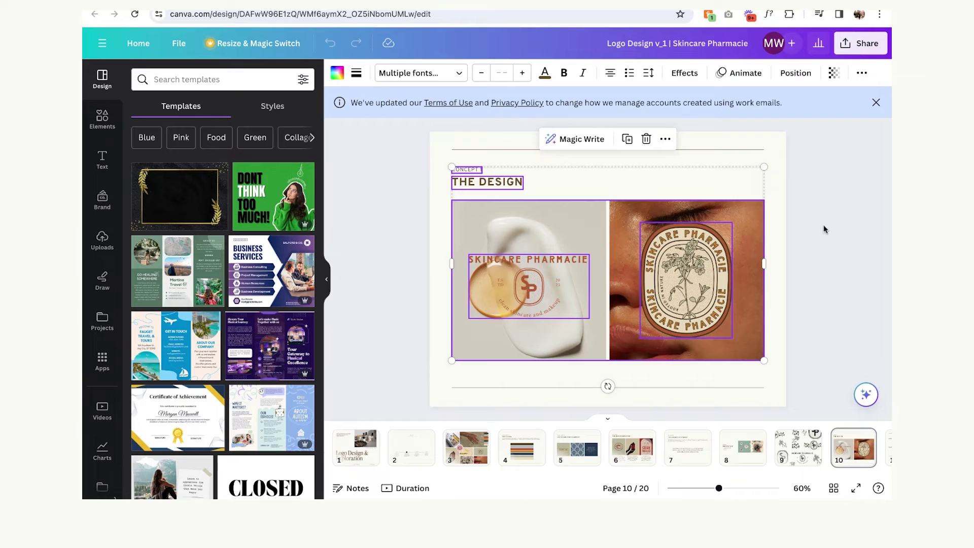
left_click(784, 447)
left_click_drag(452, 257, 441, 144)
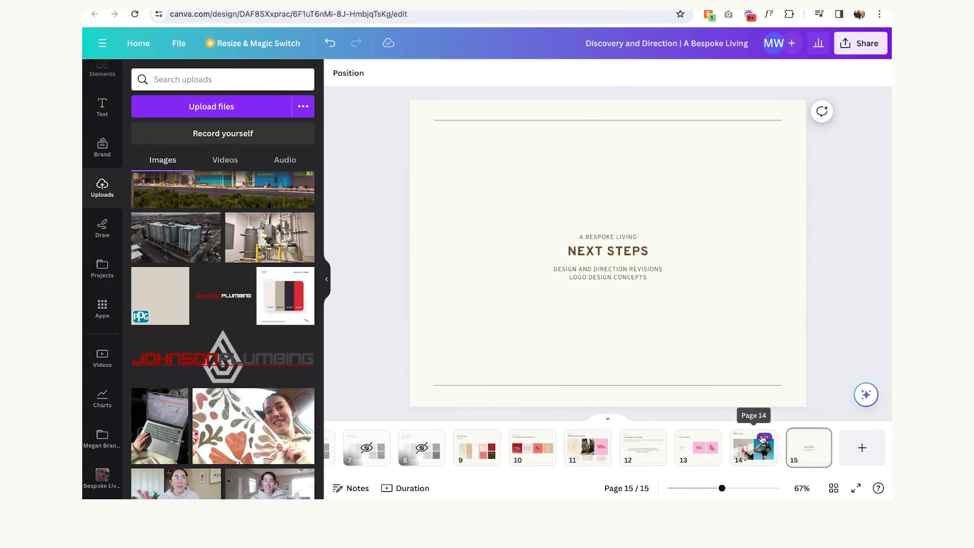
Step: Duplicate the Concept 1 design mockup page and delete both logos from the copy
left_click(809, 447)
left_click_drag(465, 194, 790, 385)
key("Delete")
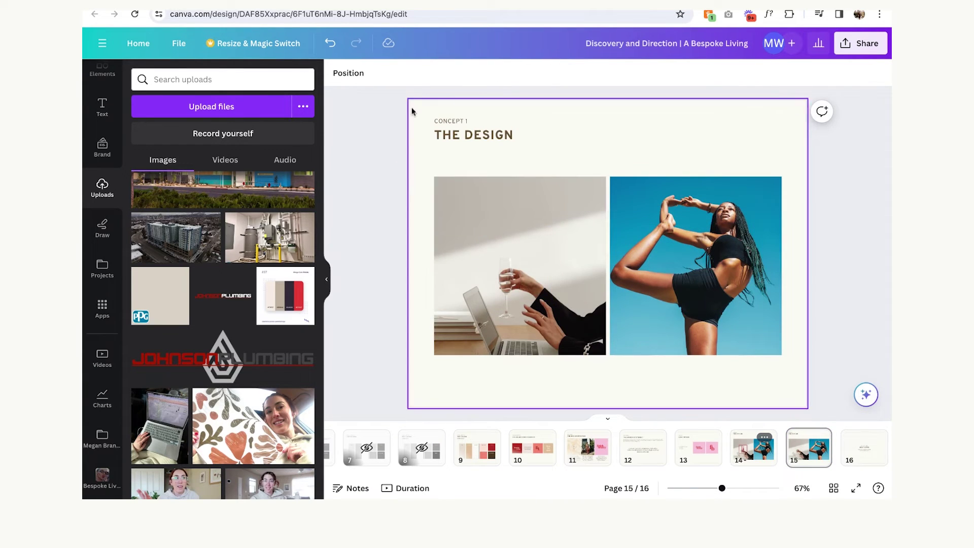
Step: Replace the copied page's heading and photo frames with the pasted variations layout for primary, secondary and submark logos
left_click(728, 327)
left_click_drag(733, 303, 441, 141)
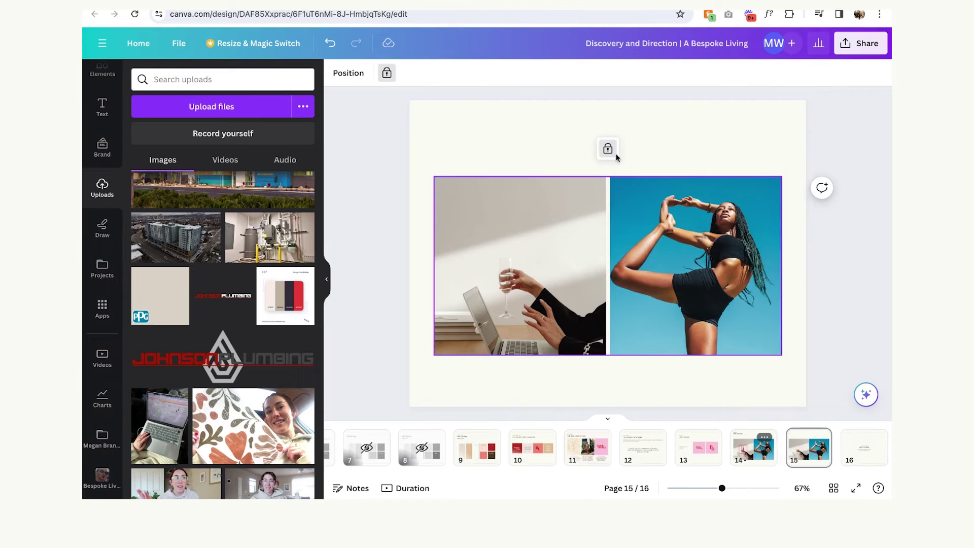
key("Delete")
key("ctrl+v")
key("Escape")
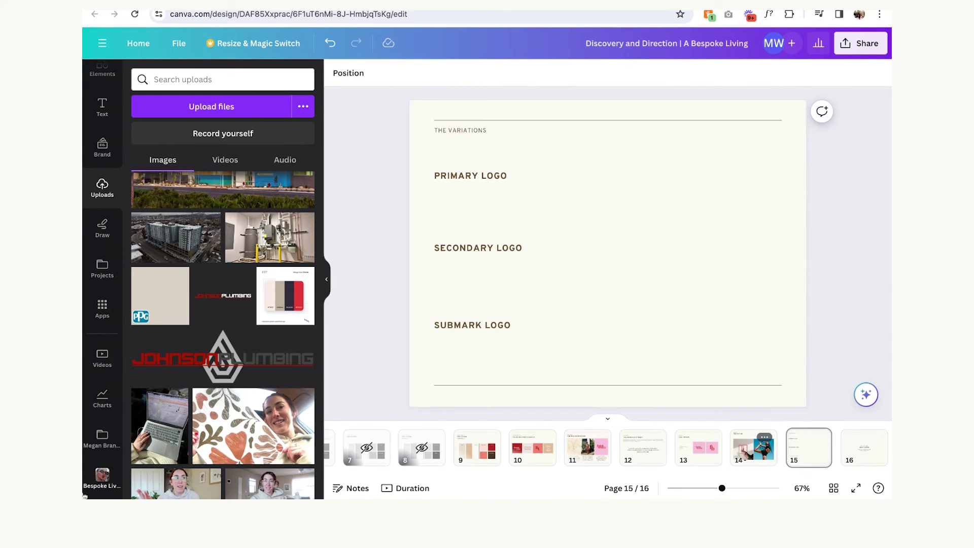
Step: Add the boxed BESPOKE LIVING logo and the cream-and-red a bespoke living wordmark from the Bespoke Living folder to the Secondary Logo row
left_click(102, 477)
left_click(223, 310)
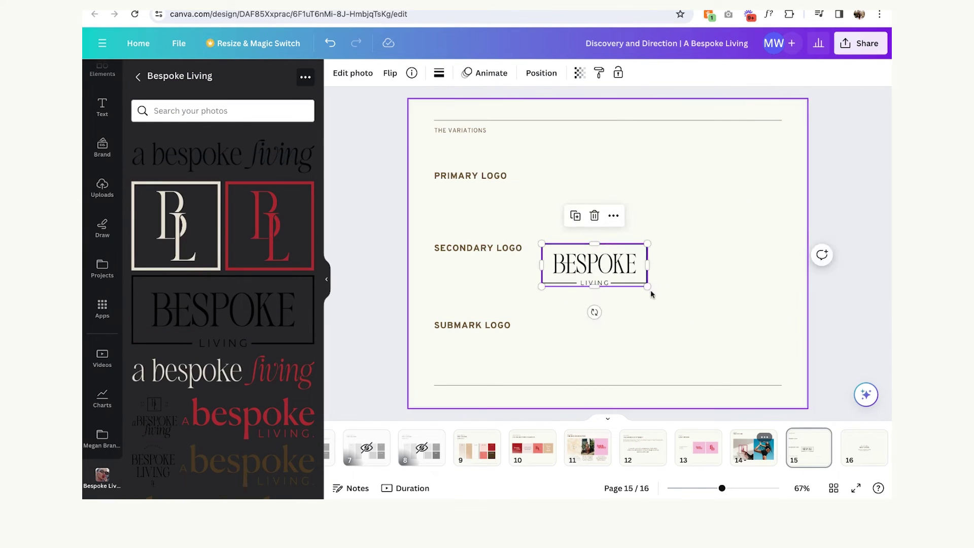
left_click(223, 378)
left_click_drag(461, 222, 701, 274)
left_click(811, 231)
Step: Add the stacked BESPOKE LIVING logo and the a Bespoke living logo with the boxed BL to the Primary Logo row
scroll(183, 404, "down", 1)
left_click(155, 437)
left_click_drag(653, 254, 651, 254)
left_click_drag(634, 256, 709, 188)
left_click(153, 392)
double_click(716, 200)
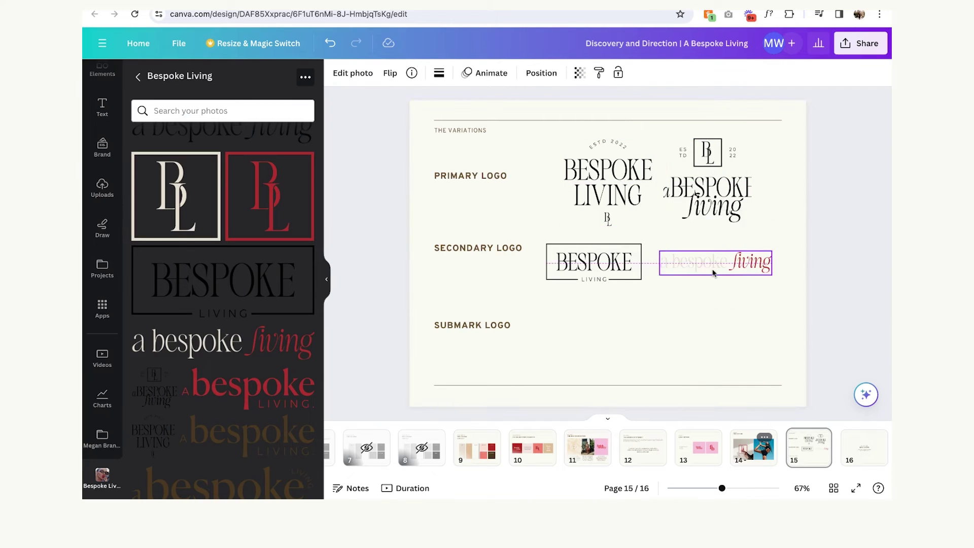
Step: Swap the cream-and-red wordmark in the Secondary Logo row for the black a bespoke living version, aligned with the boxed logo
left_click(731, 324)
left_click(716, 262)
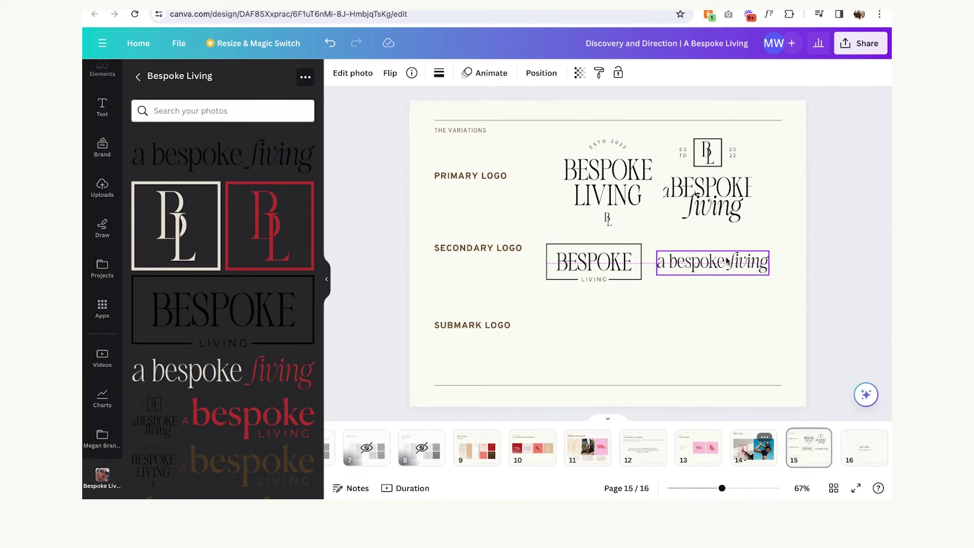
left_click(620, 260)
left_click_drag(620, 260, 623, 260)
left_click(733, 318)
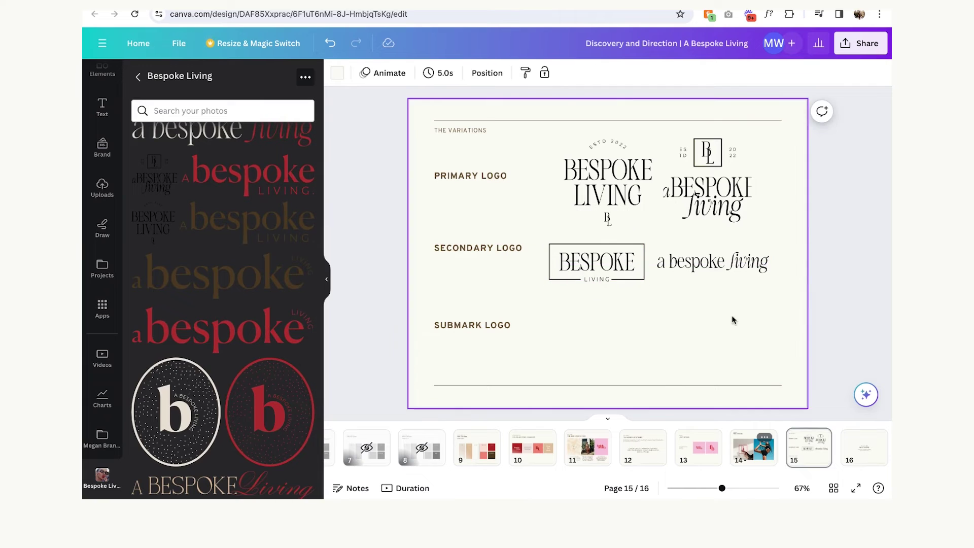
Step: Shrink the boxed logo and black wordmark slightly and align them under the primary logos
left_click_drag(709, 198, 715, 198)
left_click(612, 195)
left_click(731, 305)
left_click_drag(732, 307, 627, 267)
left_click_drag(627, 267, 637, 266)
left_click_drag(559, 243, 574, 246)
left_click_drag(711, 266, 703, 265)
Step: Replace the cropped a Bespoke living logo in the Primary Logo row with a fresh copy and align it beside the stacked logo
left_click(743, 303)
left_click(713, 198)
key("Delete")
scroll(158, 426, "up", 5)
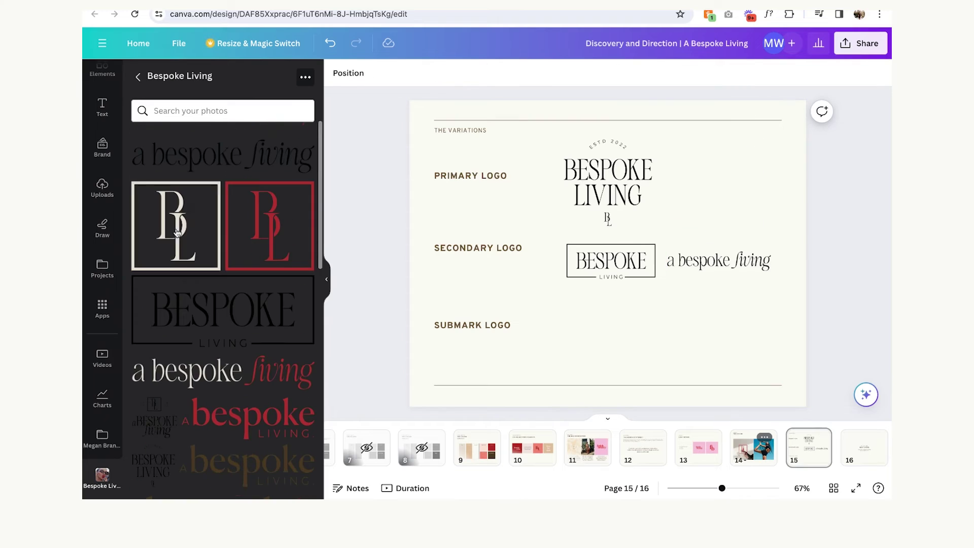
left_click(157, 427)
left_click_drag(500, 152, 633, 277)
left_click_drag(680, 336, 714, 199)
left_click_drag(751, 216, 596, 175)
left_click_drag(607, 188, 610, 188)
left_click(771, 327)
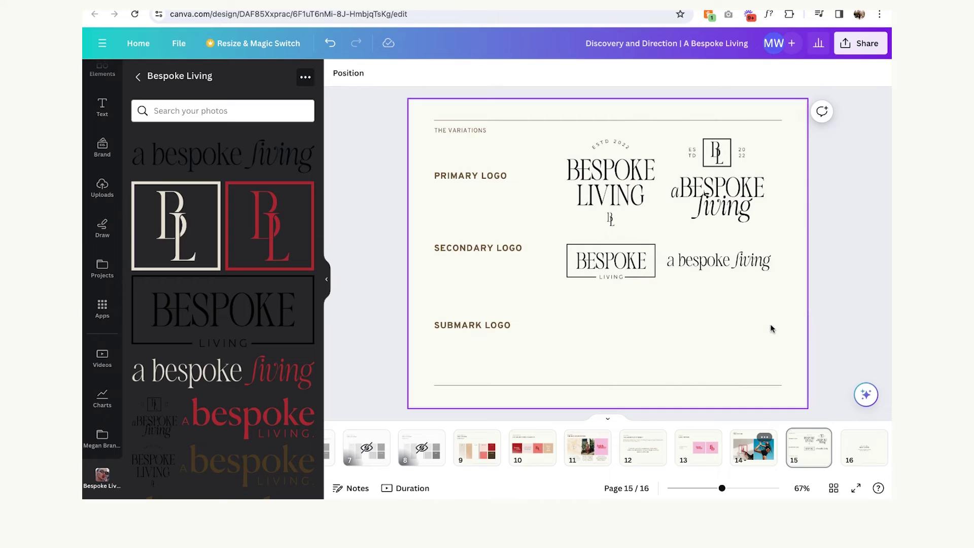
Step: Duplicate the Concept 1 Logo Design page and move the copy to just before the Next Steps page
scroll(751, 446, "right", 2)
left_click(651, 449)
key("super+d")
left_click_drag(698, 449, 805, 453)
Step: Relabel the copied page CONCEPT 2 and fill its two frames with the social haus and red monogram reference images
double_click(473, 148)
type("2")
key("Escape")
scroll(188, 229, "down", 5)
scroll(188, 230, "down", 5)
left_click_drag(152, 423, 605, 202)
left_click_drag(233, 280, 750, 212)
Step: Write the Concept 2 bullet list as Bold, Simple and Serif Fonts
left_click(491, 252)
left_click(532, 258)
double_click(490, 250)
type("Bold")
key("Return")
type("Simple")
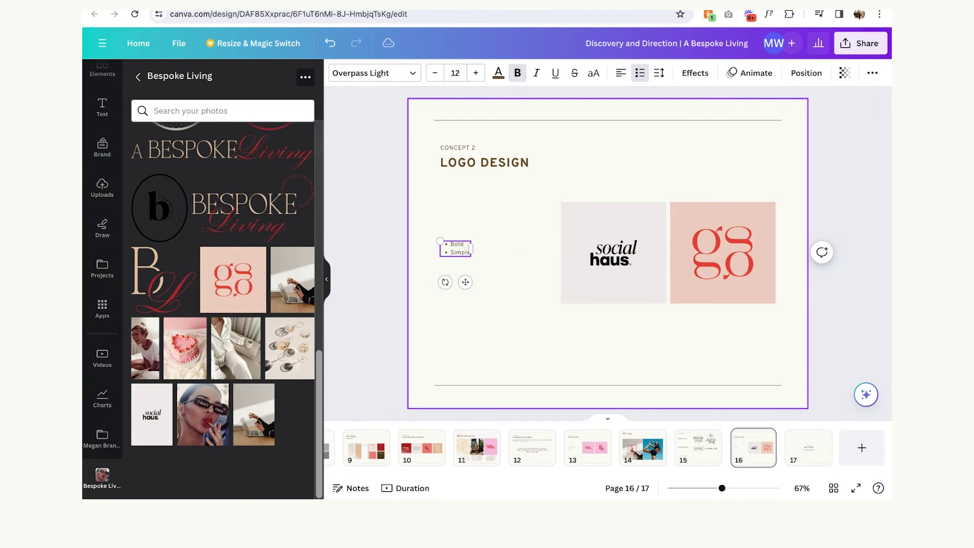
key("Escape")
Step: Duplicate the Concept 1 design mockup page and move the copy to just after the Concept 2 Logo Design page
left_click(588, 447)
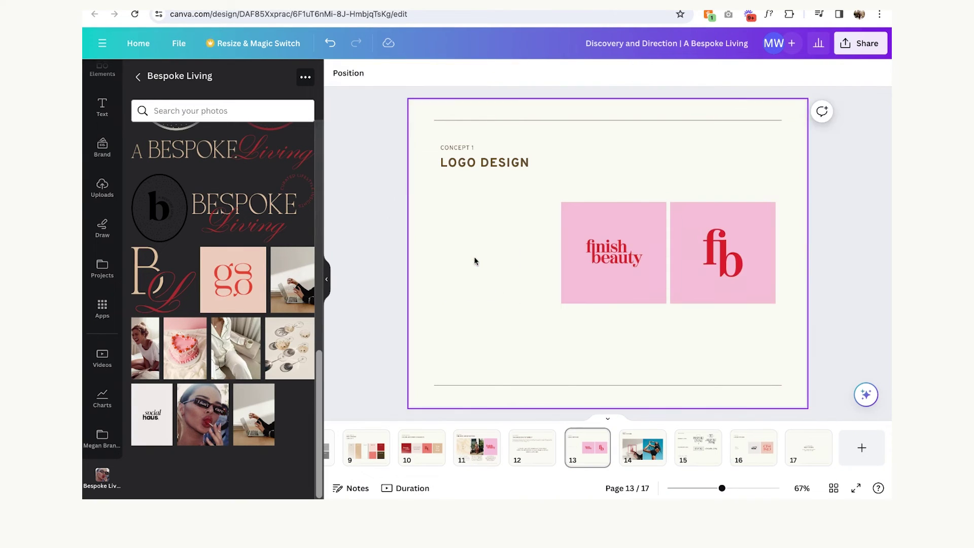
left_click(729, 449)
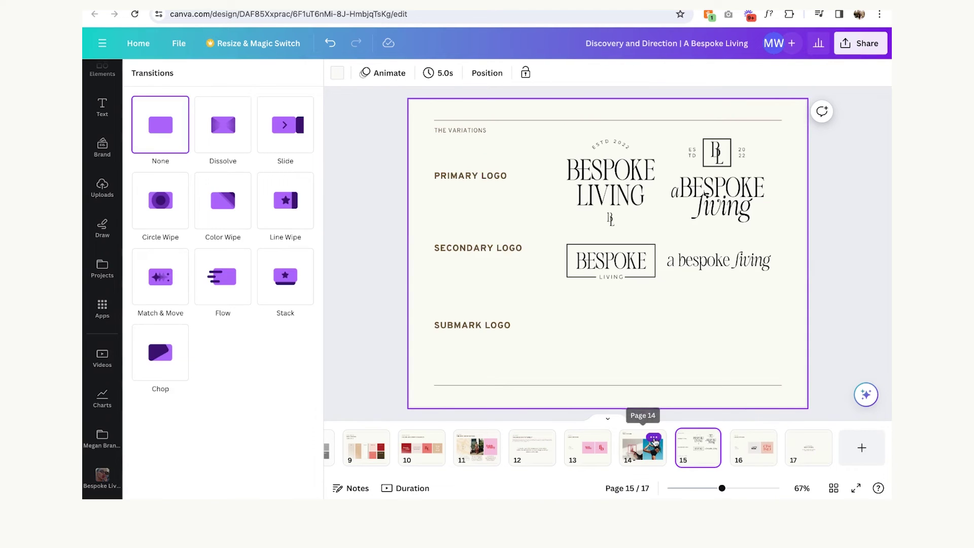
left_click(647, 450)
key("super+d")
left_click_drag(691, 456, 812, 453)
Step: Delete the red boxed BL monogram and the stacked BESPOKE LIVING logo from the copied mockup page
left_click(517, 265)
key("Delete")
left_click(694, 267)
key("Delete")
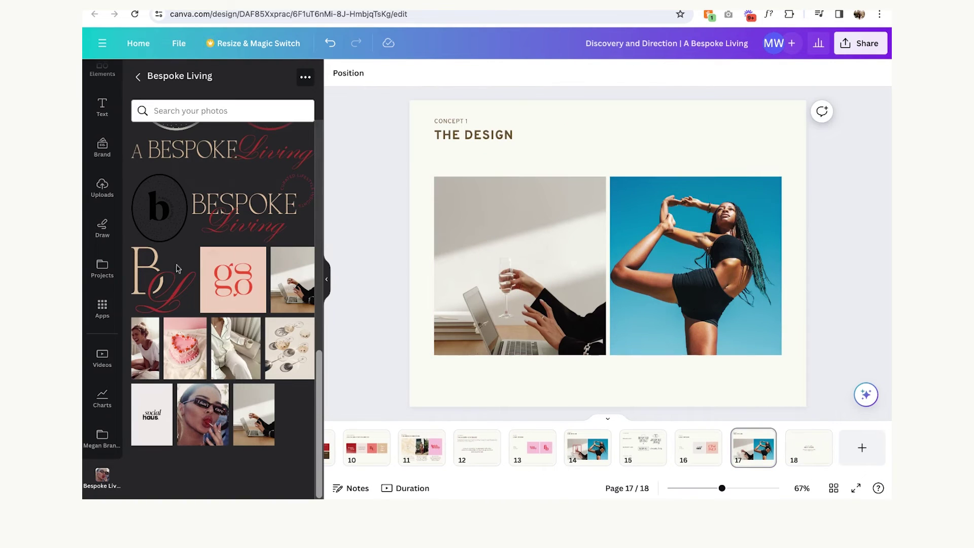
Step: Place the cream-and-red BESPOKE Living script logo on the left photo and the matching BL monogram on the right one, both scaled down
scroll(244, 243, "up", 1)
left_click(244, 236)
left_click_drag(751, 173, 587, 266)
left_click_drag(538, 294, 533, 261)
left_click(162, 308)
left_click_drag(531, 175, 614, 260)
left_click_drag(650, 296, 702, 267)
left_click(457, 378)
Step: Fill both mockup frames with the white pyjama photo from the Bespoke Living folder
left_click_drag(235, 386, 521, 266)
left_click_drag(238, 399, 696, 267)
double_click(711, 322)
key("Escape")
Step: Try the champagne glasses photo from uploads behind the BL monogram, undo it and browse for other photos
left_click(106, 189)
scroll(228, 352, "down", 12)
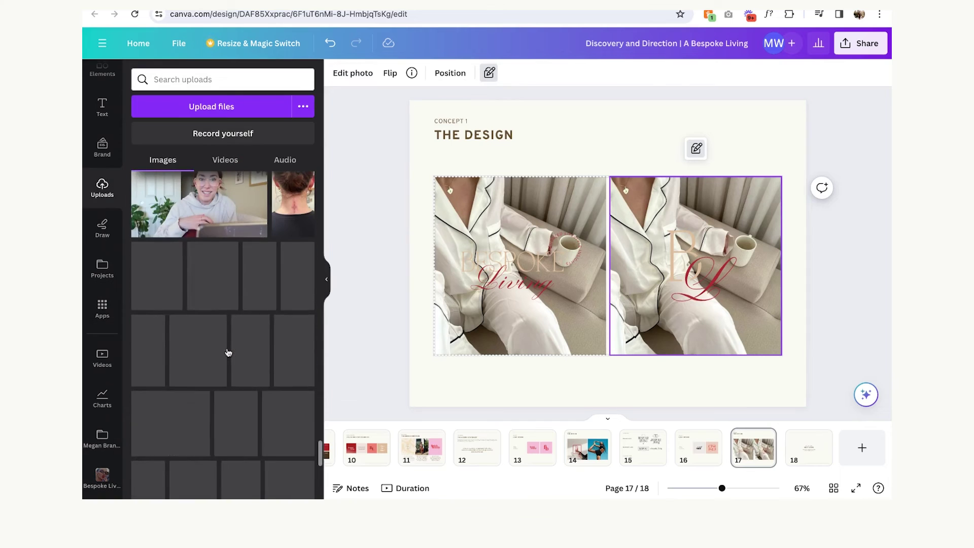
scroll(198, 277, "down", 2)
left_click_drag(197, 330, 696, 269)
scroll(241, 315, "down", 1)
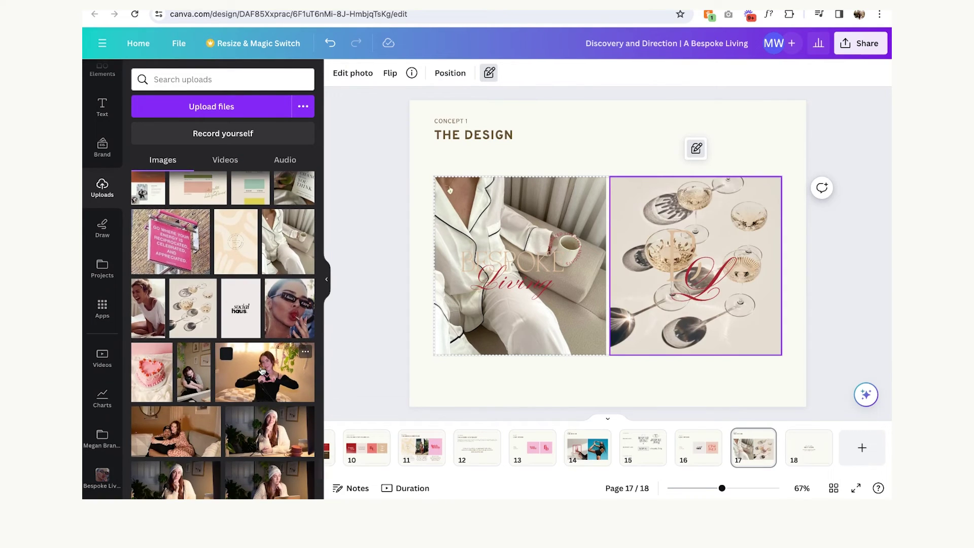
key("super+z")
scroll(240, 315, "down", 5)
scroll(224, 355, "up", 10)
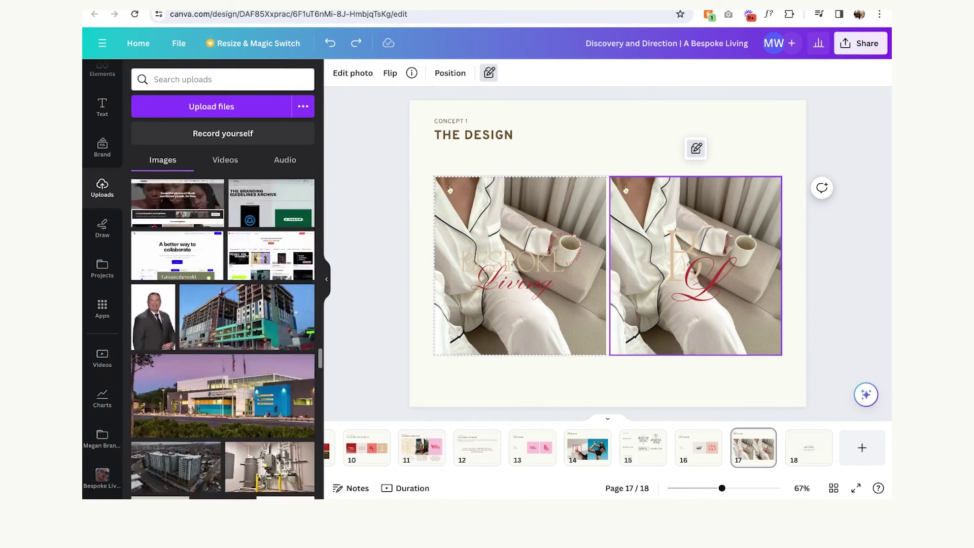
Step: Replace the left mockup photo with the uploaded snow photo and enlarge its crop around the figure
left_click_drag(154, 385, 507, 274)
double_click(512, 305)
left_click_drag(222, 364, 541, 317)
left_click(671, 148)
double_click(540, 312)
left_click(366, 294)
Step: Place the uploaded red-lipstick portrait in the right frame and reposition its crop behind the BL monogram
left_click_drag(283, 365, 675, 327)
double_click(675, 314)
left_click(751, 145)
double_click(730, 244)
left_click_drag(731, 244, 731, 221)
left_click(751, 144)
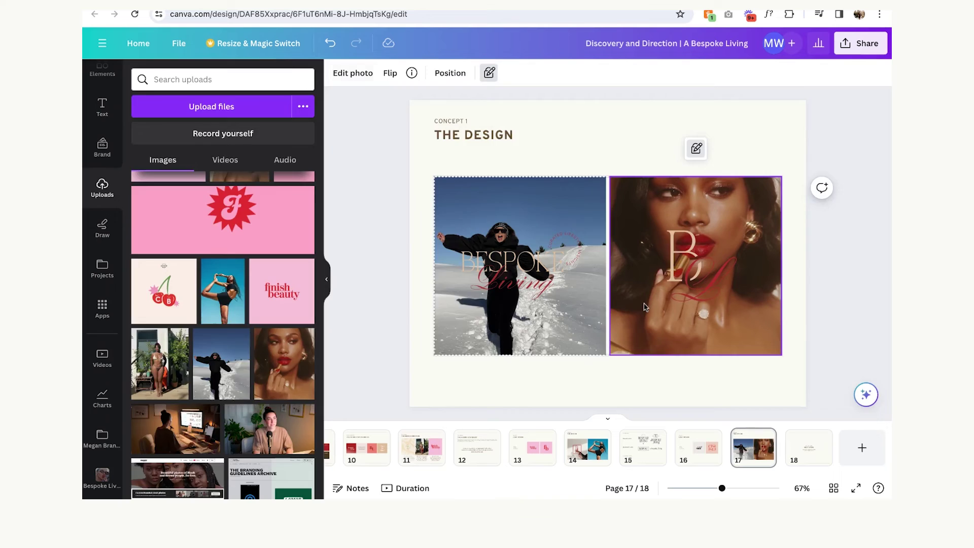
double_click(751, 213)
left_click(753, 147)
Step: Darken the snow photo by setting its brightness to -20
left_click(538, 197)
left_click(352, 73)
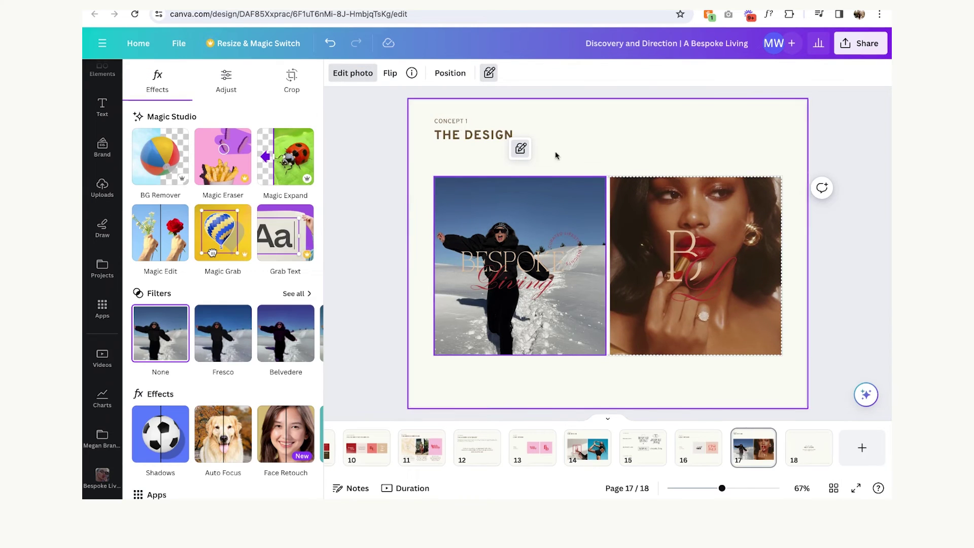
left_click(554, 154)
double_click(528, 203)
left_click(226, 81)
mouse_move(223, 337)
left_mouse_down()
mouse_move(198, 337)
mouse_move(209, 345)
left_mouse_up()
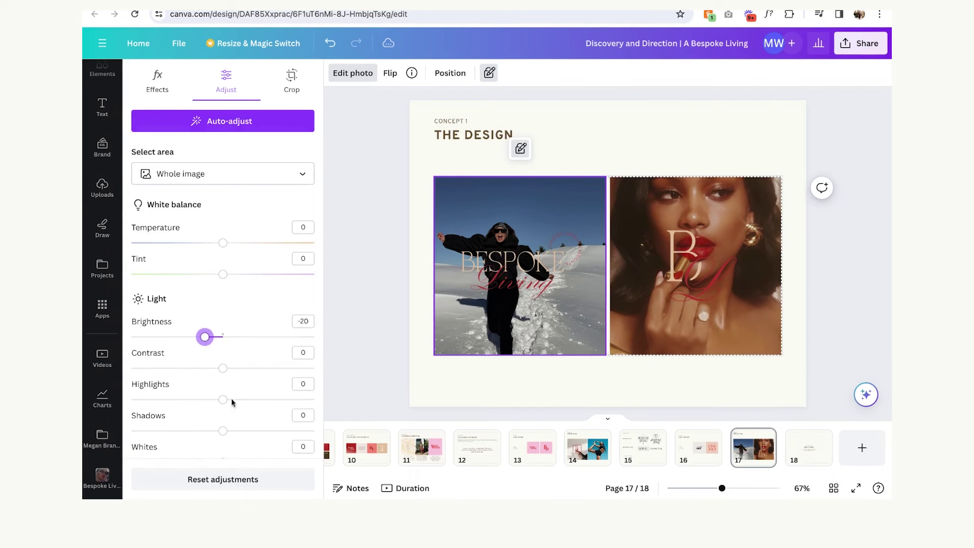
left_click(367, 283)
Step: Darken the red-lipstick portrait by setting brightness to -18 and shadows to -20
left_click(696, 264)
left_click(353, 73)
left_click(226, 80)
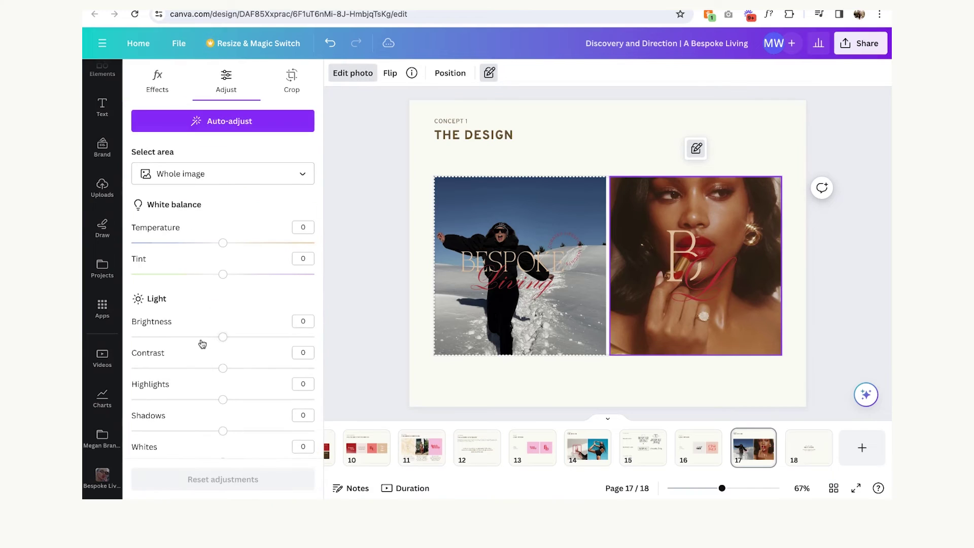
left_click(207, 337)
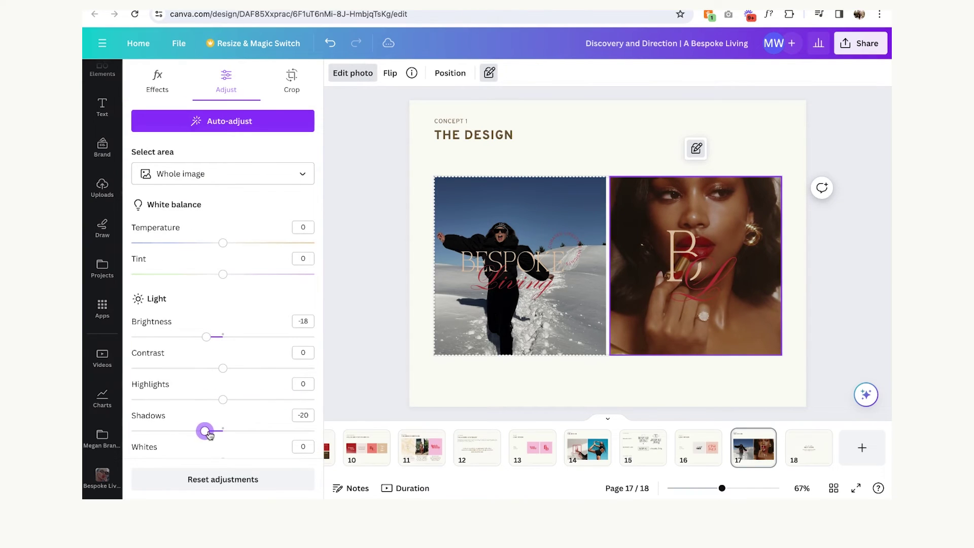
left_click(482, 165)
Step: Change the concept label on the snow and portrait mockup page to CONCEPT 2 and return to the Concept 2 Logo Design page
left_click(467, 124)
left_click(563, 128)
double_click(465, 122)
left_click(467, 122)
key("BackSpace")
type("2")
left_click_drag(504, 156, 459, 143)
left_click(654, 152)
left_click(699, 447)
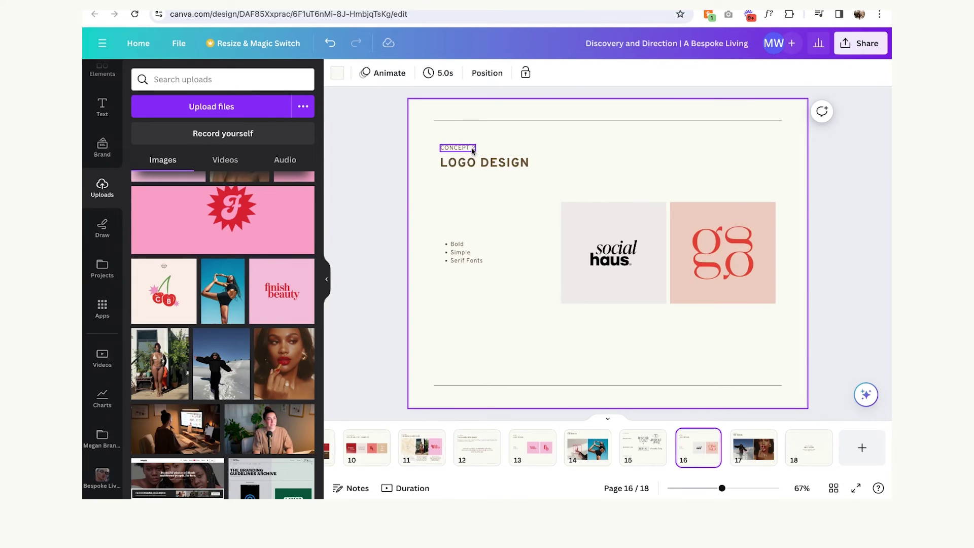
Step: Duplicate the logo variations page, place the copy after the Concept 2 mockup page, and delete its old logos
left_click(744, 459)
left_click(805, 448)
left_click(753, 449)
left_click(654, 438)
left_click(702, 283)
left_click_drag(699, 449, 822, 450)
left_click_drag(767, 323, 558, 140)
key("BackSpace")
Step: Add the Bespoke Living script logo with the circular tagline from the Bespoke Living folder, resized beside PRIMARY LOGO
left_click(102, 477)
scroll(237, 277, "down", 6)
scroll(237, 278, "up", 5)
scroll(203, 286, "down", 10)
scroll(157, 292, "up", 2)
left_click(256, 261)
left_click_drag(596, 279, 644, 208)
left_click_drag(717, 218, 726, 221)
left_click_drag(680, 189, 676, 186)
Step: Place the one-line A Bespoke Living logo beside SECONDARY LOGO and the BL script monogram beside SUBMARK LOGO, both scaled down
left_click(237, 208)
left_click_drag(463, 226, 593, 250)
left_click_drag(665, 266, 649, 255)
left_click(141, 309)
left_click_drag(584, 224, 633, 293)
left_click_drag(692, 288, 678, 301)
left_click_drag(653, 335, 661, 332)
Step: Nudge the secondary logo and centre the three logos in one column on the variations page
left_click(680, 263)
left_click_drag(680, 262, 681, 267)
left_click(770, 213)
left_click_drag(770, 213, 655, 330)
left_click(472, 73)
left_click(512, 210)
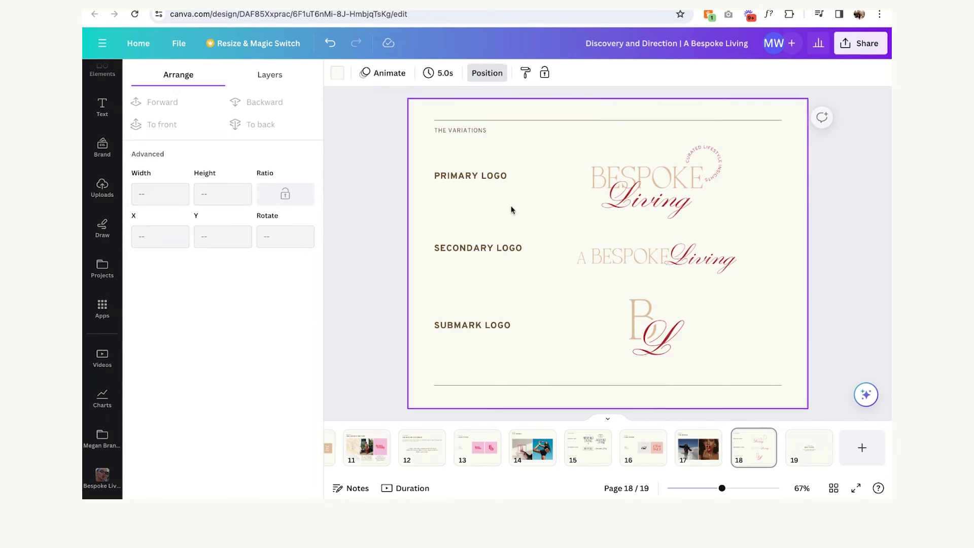
Step: Duplicate the Concept 2 Logo Design page, place the copy after the new variations page, and relabel it CONCEPT 3
left_click(654, 437)
left_click(689, 282)
left_click_drag(695, 448, 815, 450)
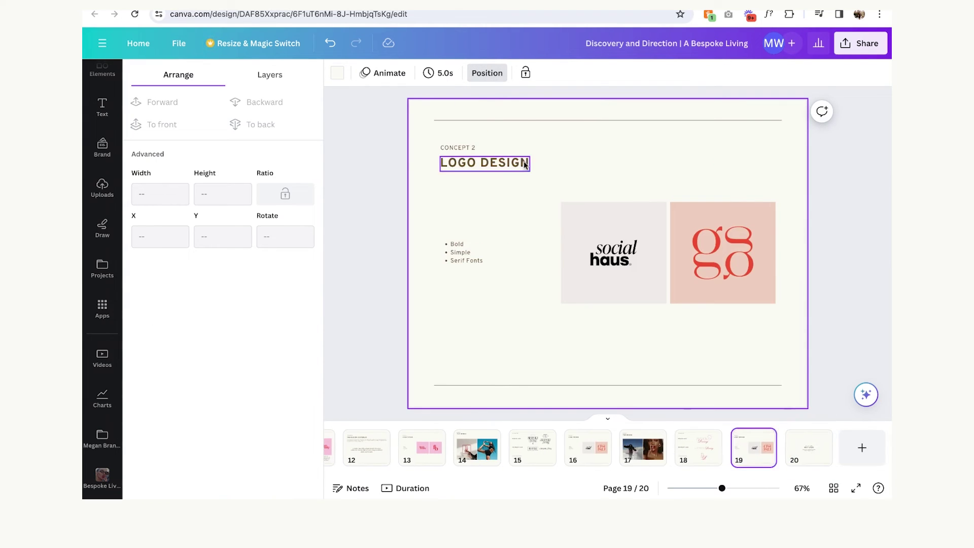
double_click(469, 148)
left_click(521, 204)
Step: Replace the two Concept 3 example images with the uploaded CB cherries logo and the Behind the Scenes graphic
left_click(102, 188)
left_click_drag(223, 297, 614, 252)
left_click_drag(164, 297, 615, 253)
left_click(259, 269)
scroll(258, 269, "up", 3)
left_click(190, 223)
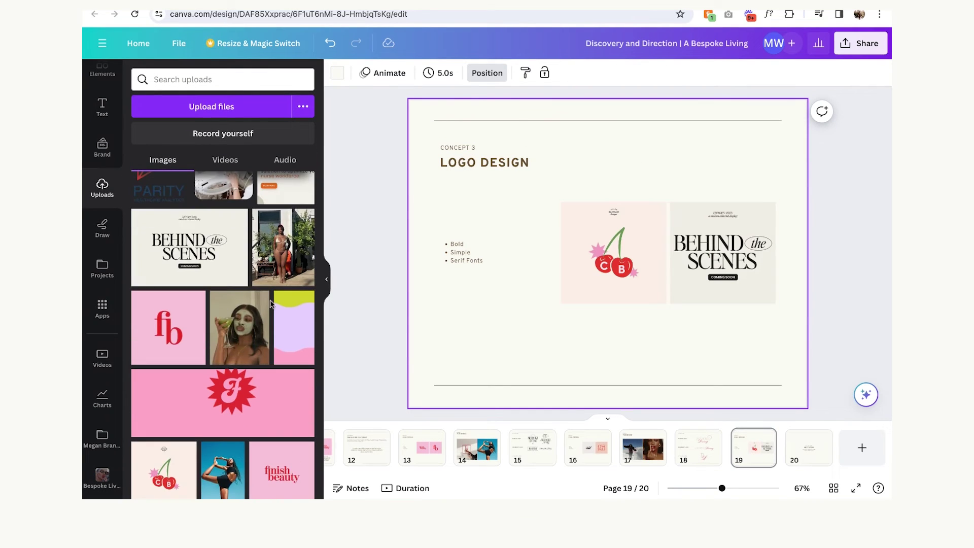
Step: Duplicate the Concept 2 mockup page after the Concept 3 Logo Design page and replace its snow photo with the plant-filled patio photo
scroll(263, 297, "up", 2)
left_click(654, 437)
left_click(680, 283)
left_click_drag(643, 447, 754, 447)
scroll(298, 279, "up", 1)
left_click_drag(283, 343, 520, 266)
Step: Replace the lipstick portrait with the white pajama photo and place a scaled-down red oval b submark over it
left_click(102, 475)
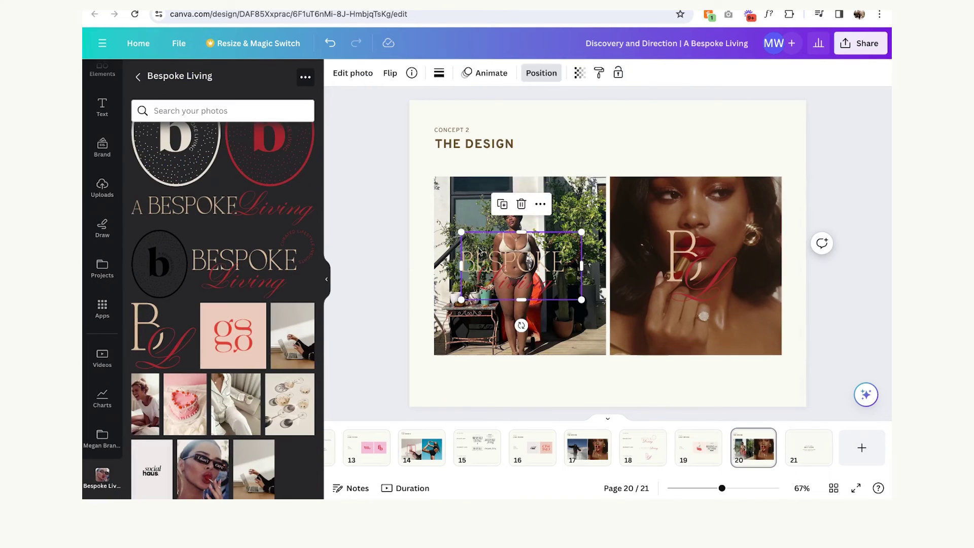
left_click_drag(237, 428, 696, 274)
scroll(254, 355, "up", 5)
left_click(270, 381)
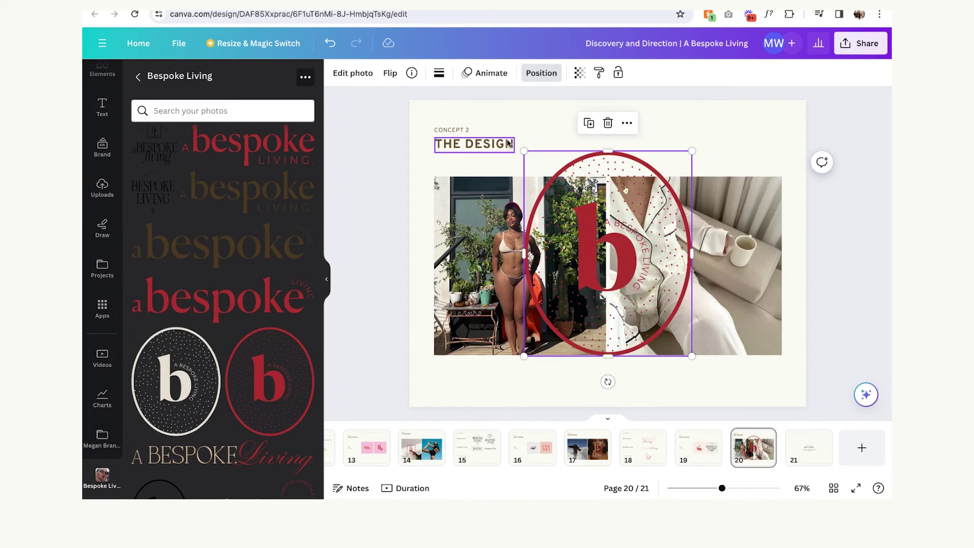
left_click_drag(525, 151, 616, 262)
left_click_drag(654, 309, 688, 266)
Step: Add the red a bespoke living wordmark, scaled down and centred over the patio photo
left_click(600, 149)
left_click(142, 280)
left_click_drag(756, 213, 606, 255)
left_click_drag(555, 274, 544, 267)
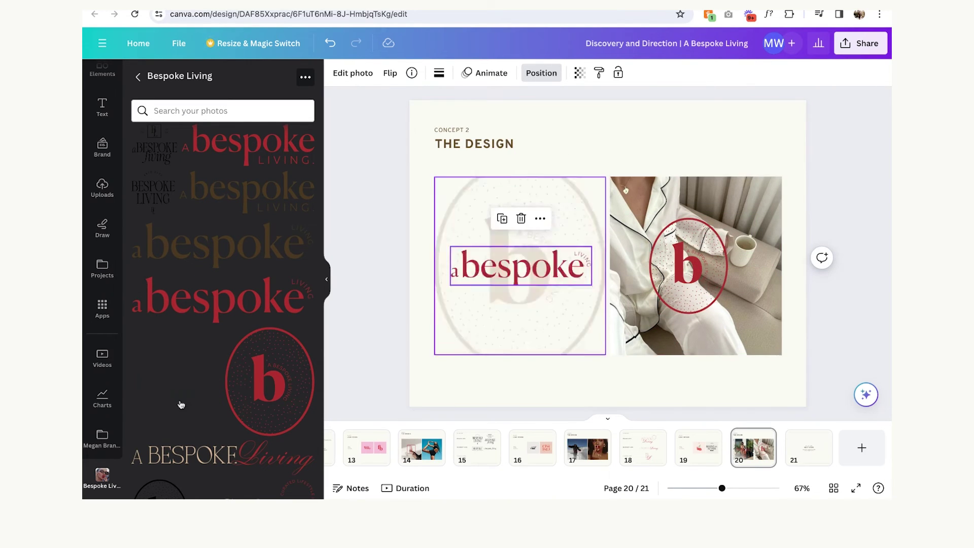
Step: Try the black oval b submark from the Bespoke Living folder on the white pajama photo, then undo it
left_click(731, 148)
scroll(274, 318, "down", 6)
scroll(274, 317, "up", 10)
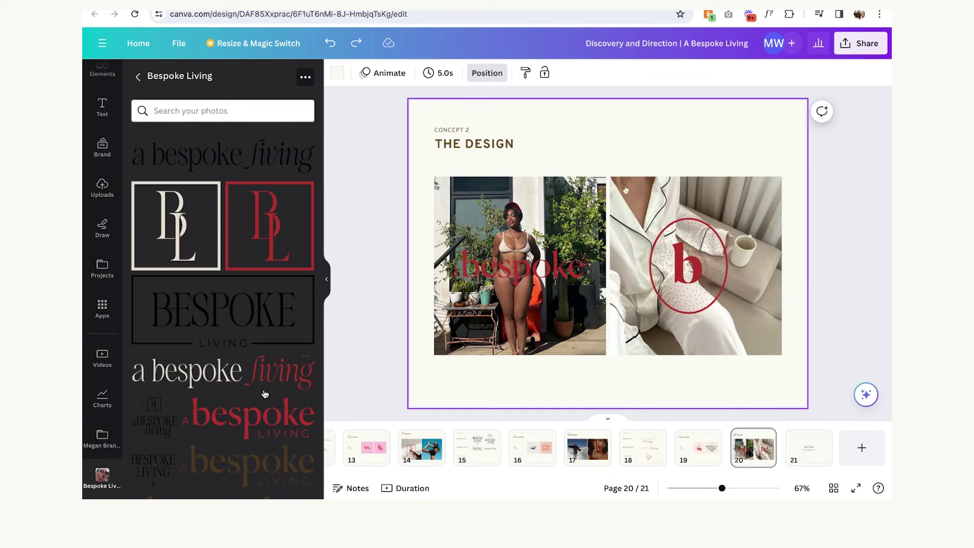
scroll(265, 393, "down", 2)
scroll(274, 370, "down", 7)
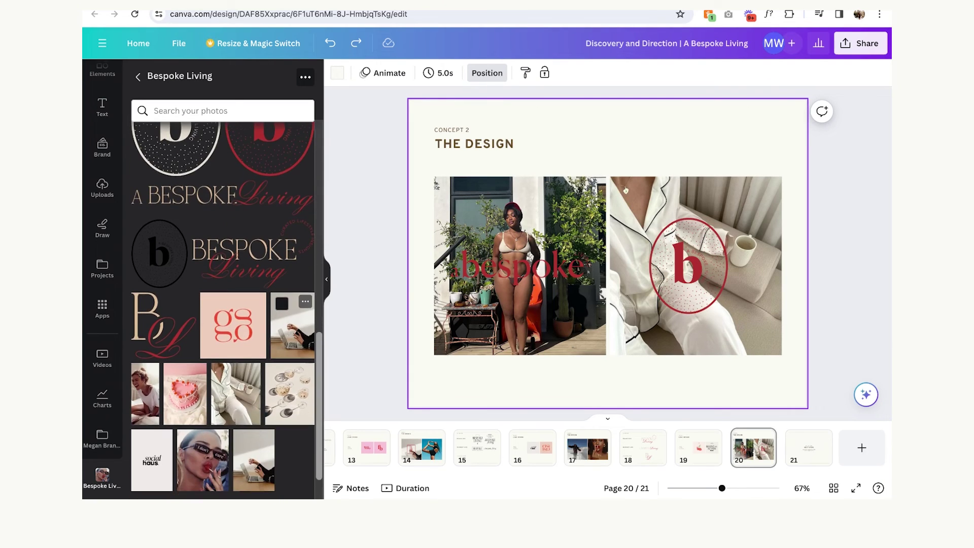
left_click_drag(163, 263, 700, 264)
key("ctrl+z")
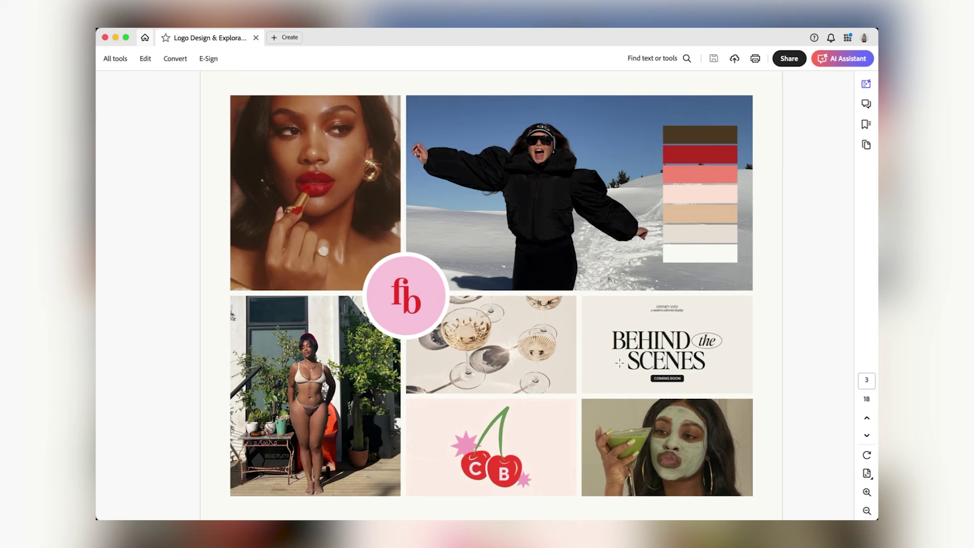
Step: Switch to the presentation PDF in Acrobat and review the mood board, colors, font examples, mission statement and Concept 1 pages
scroll(696, 239, "down", 3)
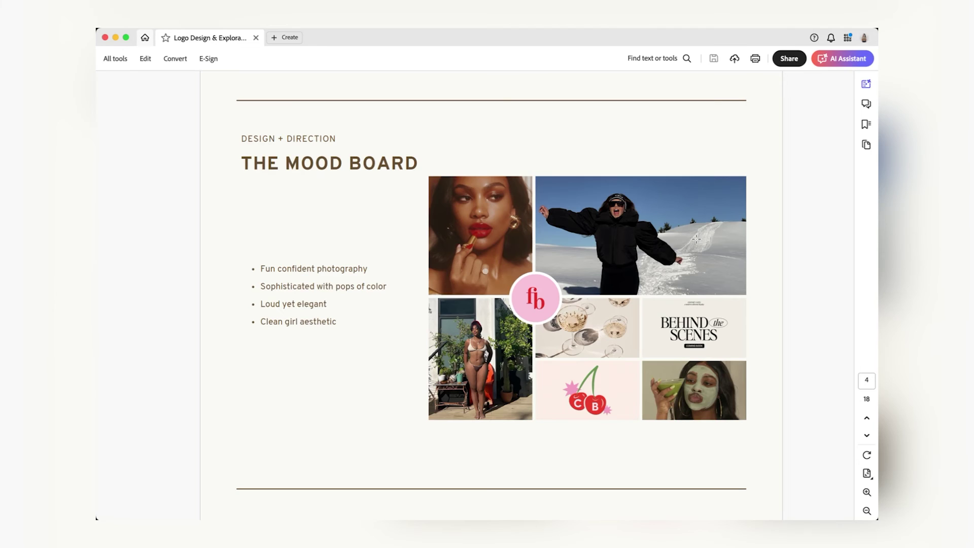
scroll(696, 239, "down", 3)
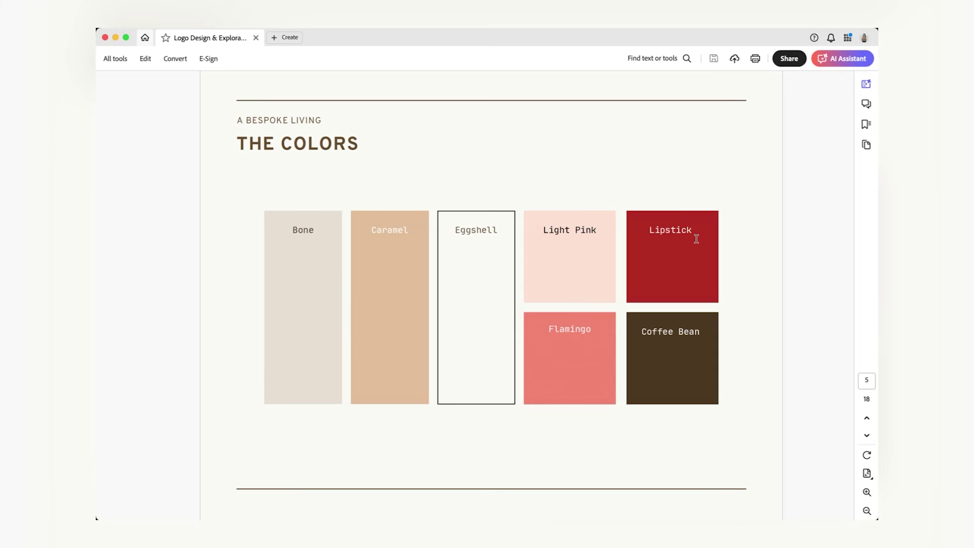
scroll(749, 245, "down", 3)
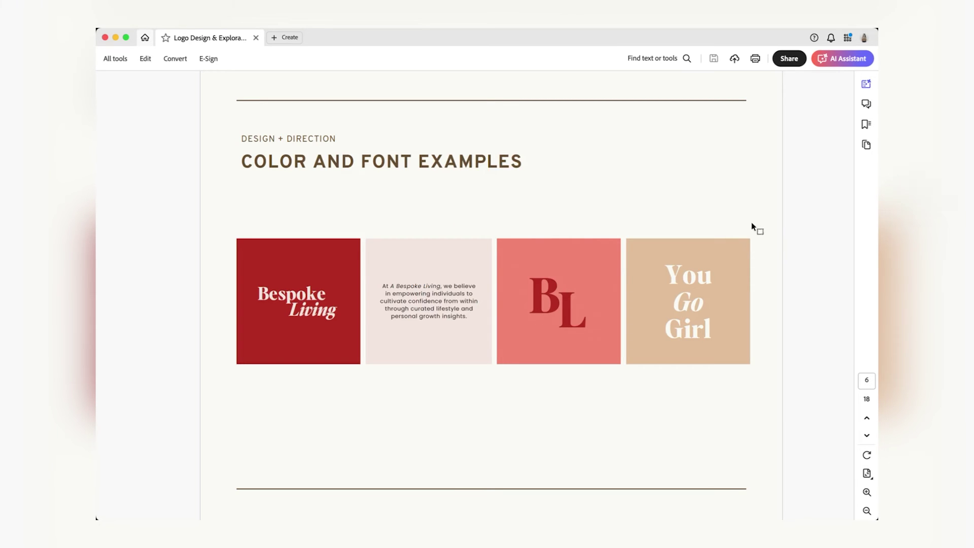
scroll(767, 191, "down", 3)
scroll(767, 191, "down", 3)
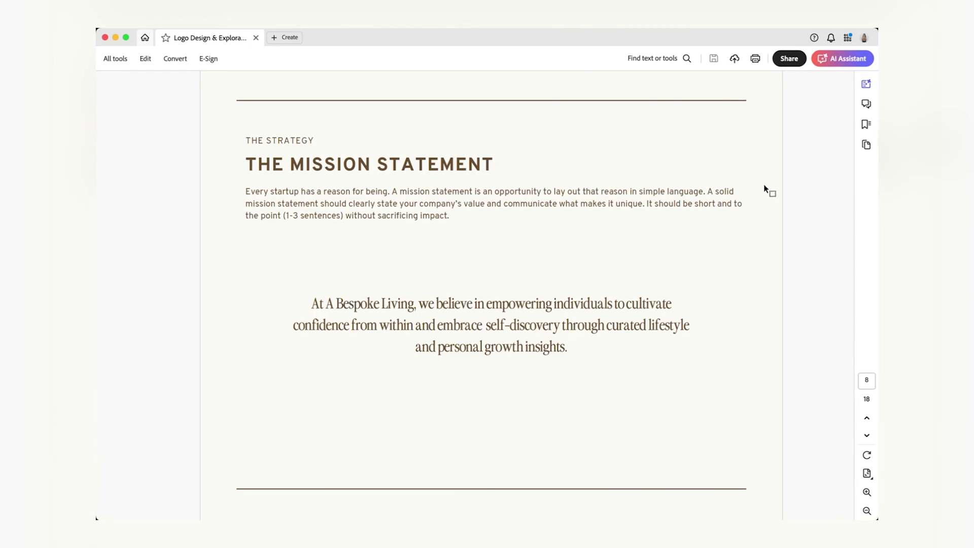
scroll(767, 191, "down", 3)
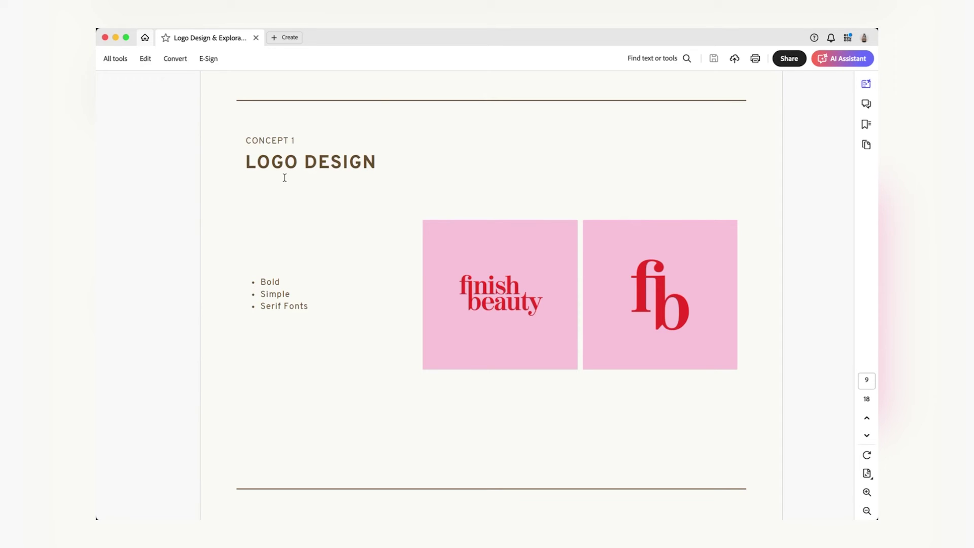
scroll(284, 178, "down", 3)
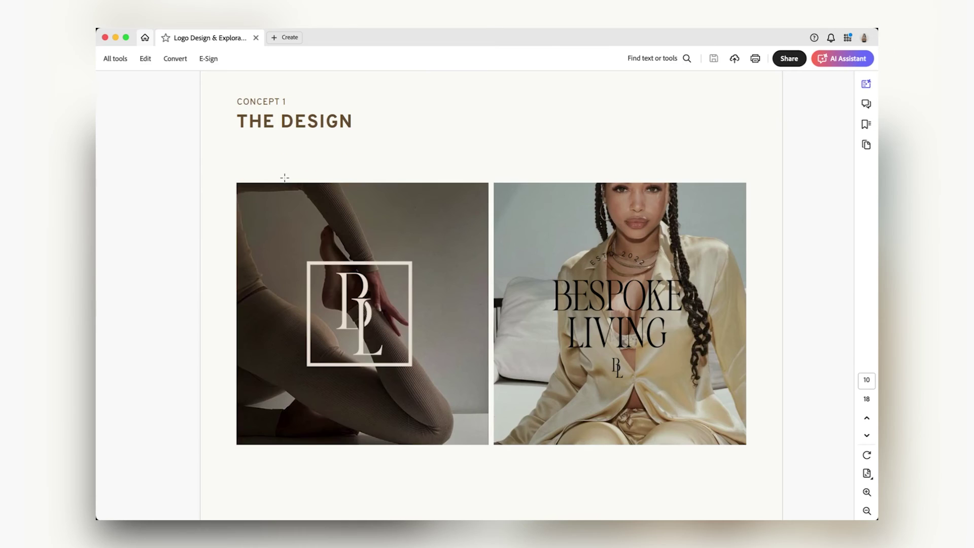
scroll(824, 212, "down", 3)
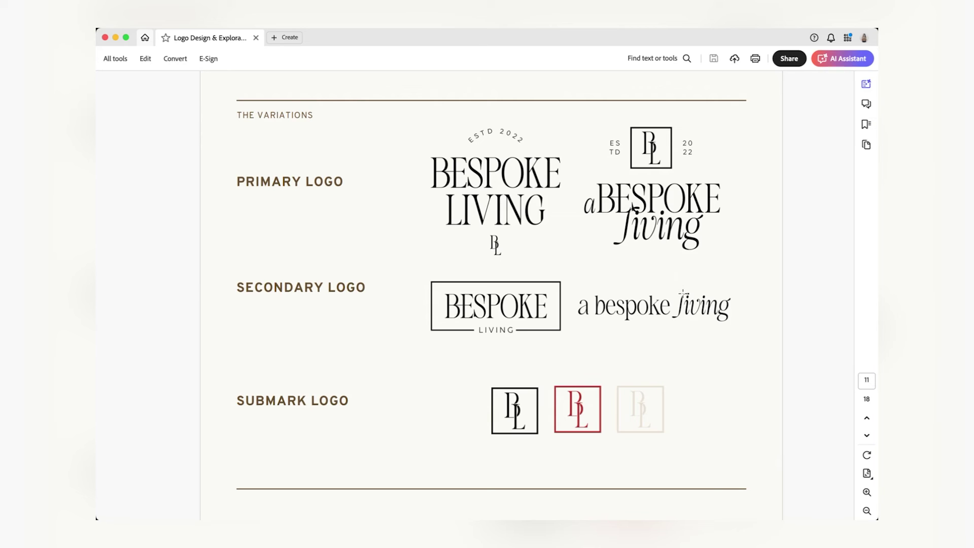
Step: Review the PDF's Concept 2 logo design, mockup and variations pages and the Concept 3 logo design and mockup pages
key("Right")
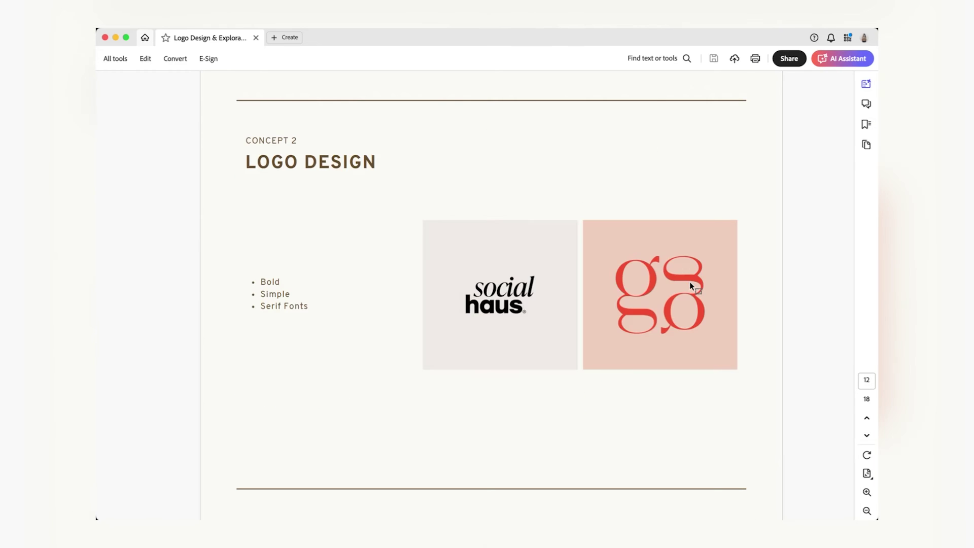
key("Right")
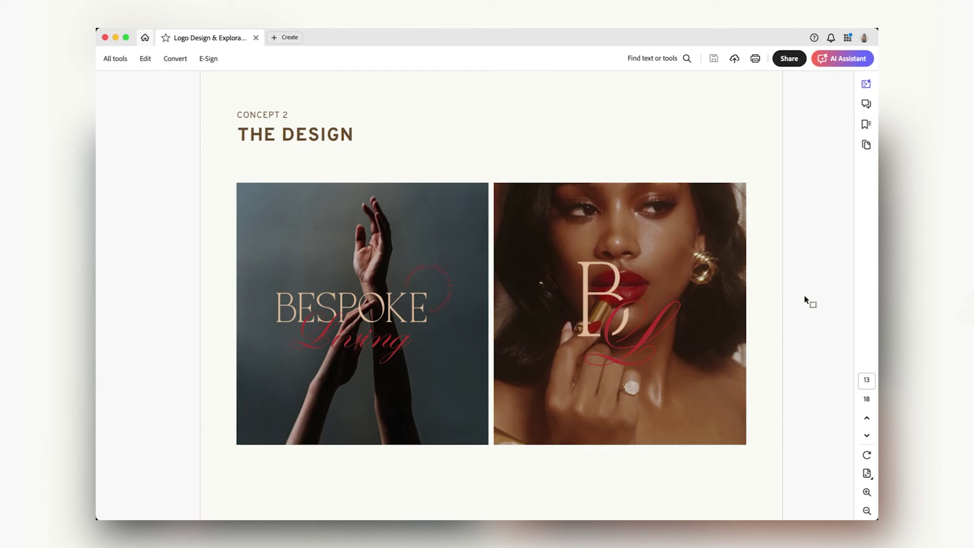
key("Right")
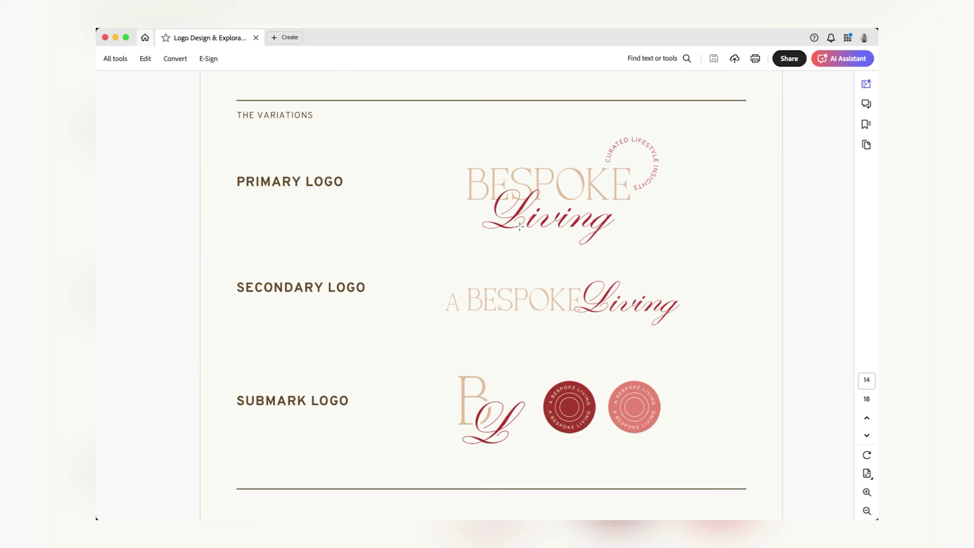
key("Right")
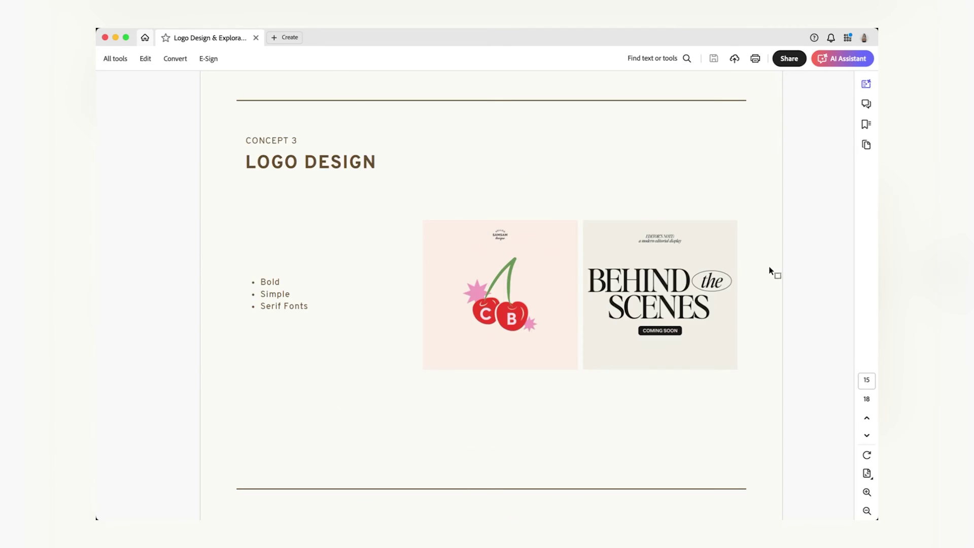
key("Right")
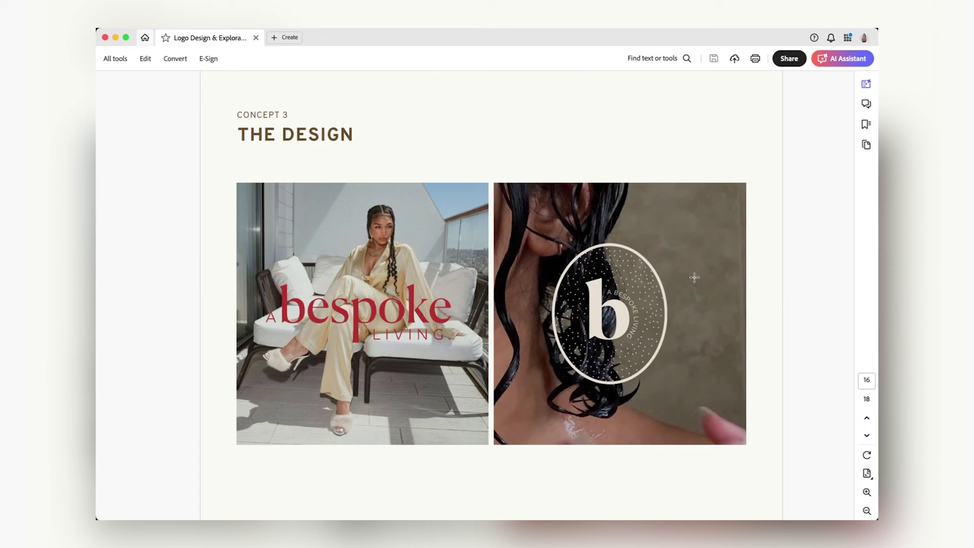
Step: Compare the Concept 2 and Concept 3 pages by paging back and forth through the end of the PDF
key("Right")
key("Left")
key("Left")
key("Left")
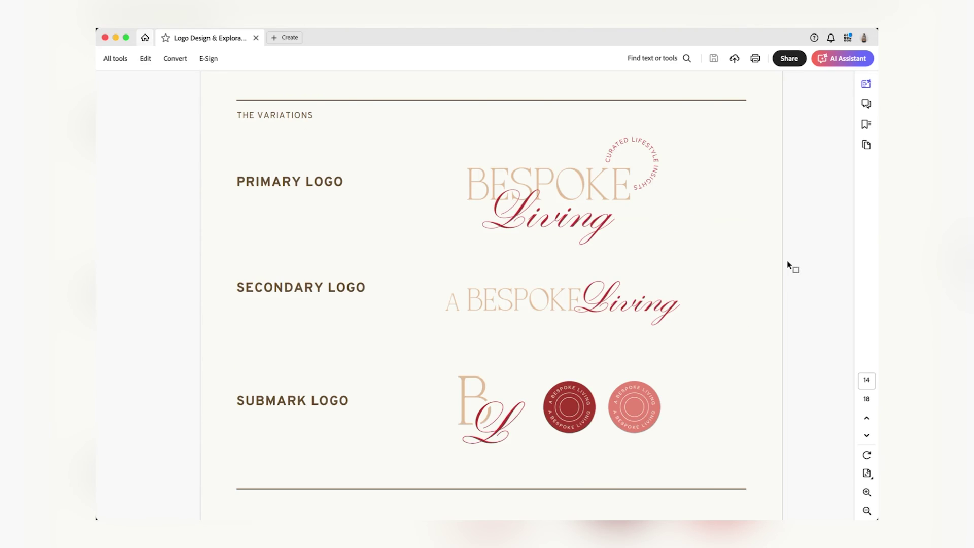
key("Right")
key("Right")
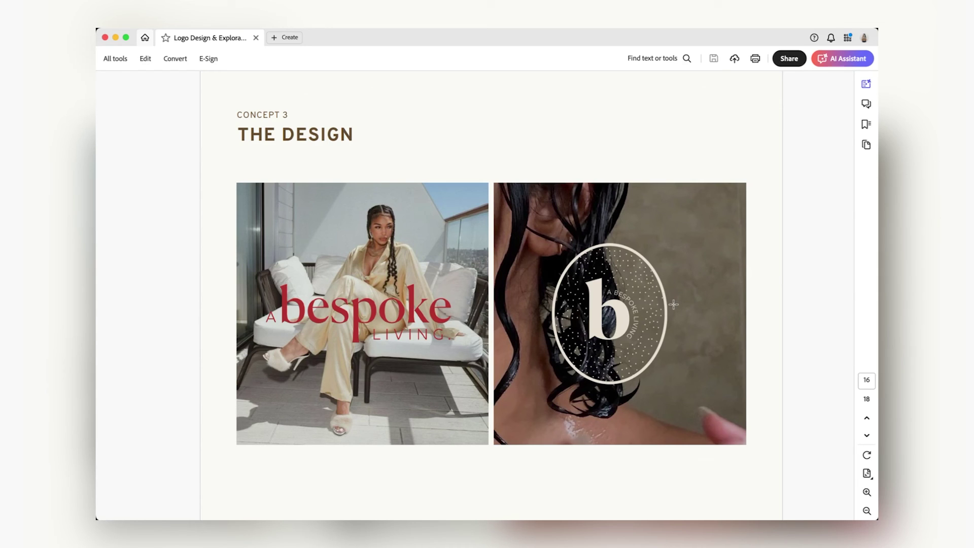
key("Right")
key("Right")
key("Left")
key("Left")
key("Left")
key("Left")
key("Left")
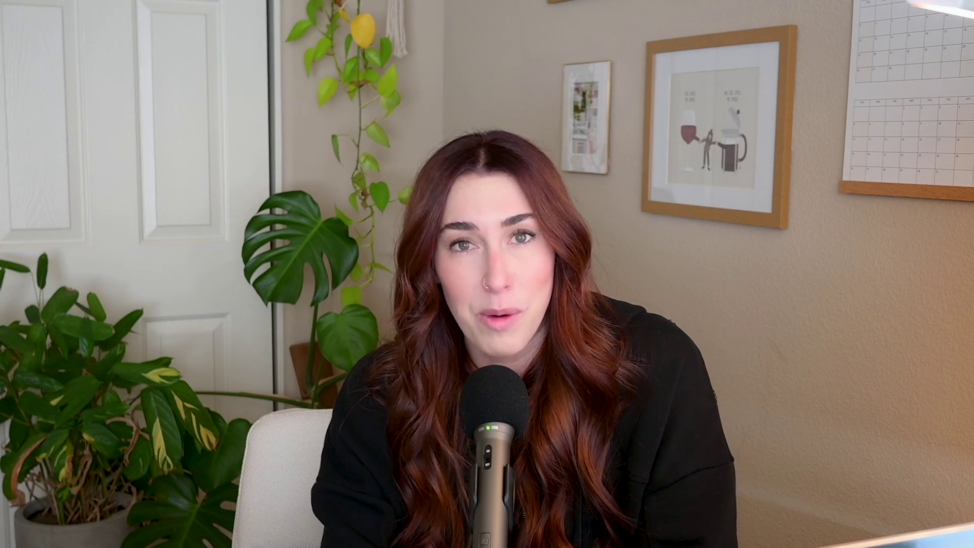
Step: Switch to the design studio's website, open its graphic design courses page and look through the course listing
mouse_move(365, 9)
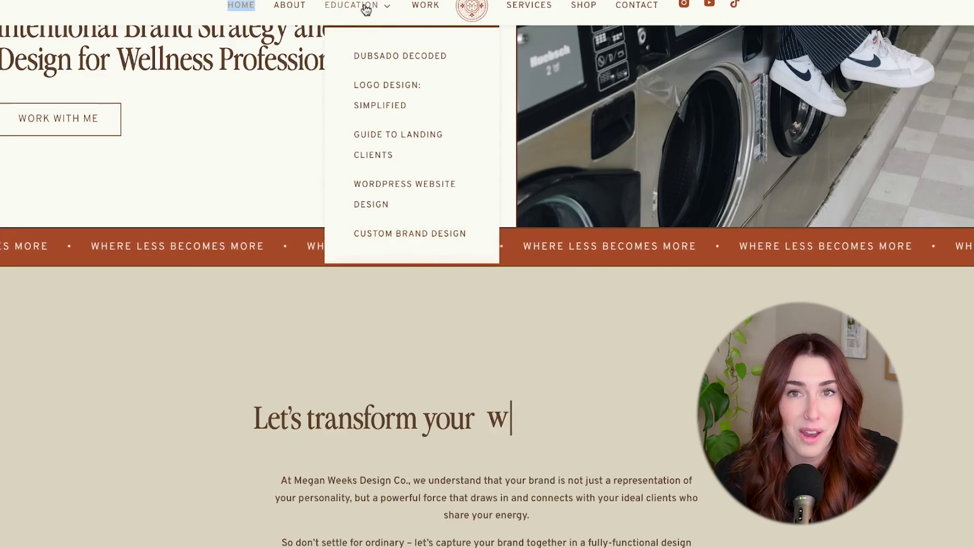
left_click(386, 208)
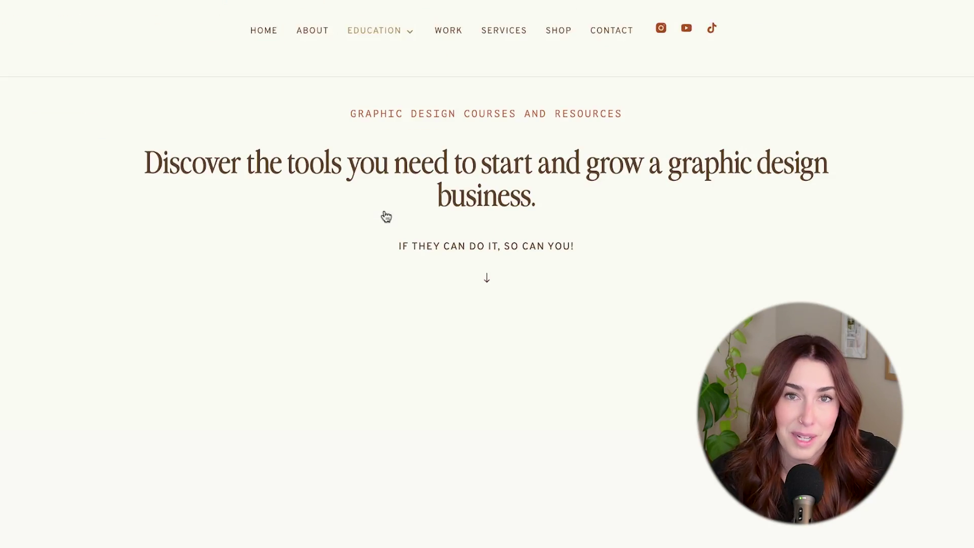
scroll(391, 254, "down", 10)
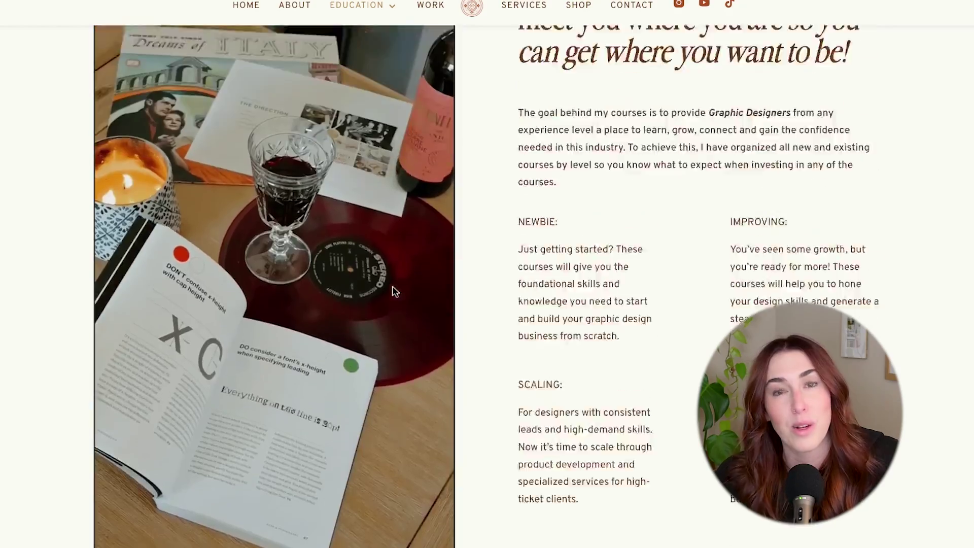
scroll(394, 287, "down", 15)
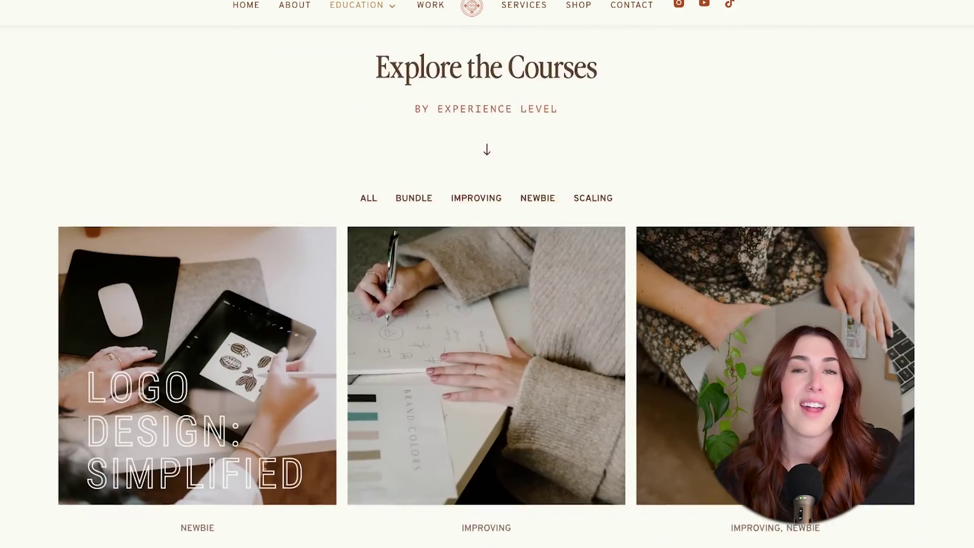
scroll(487, 285, "down", 8)
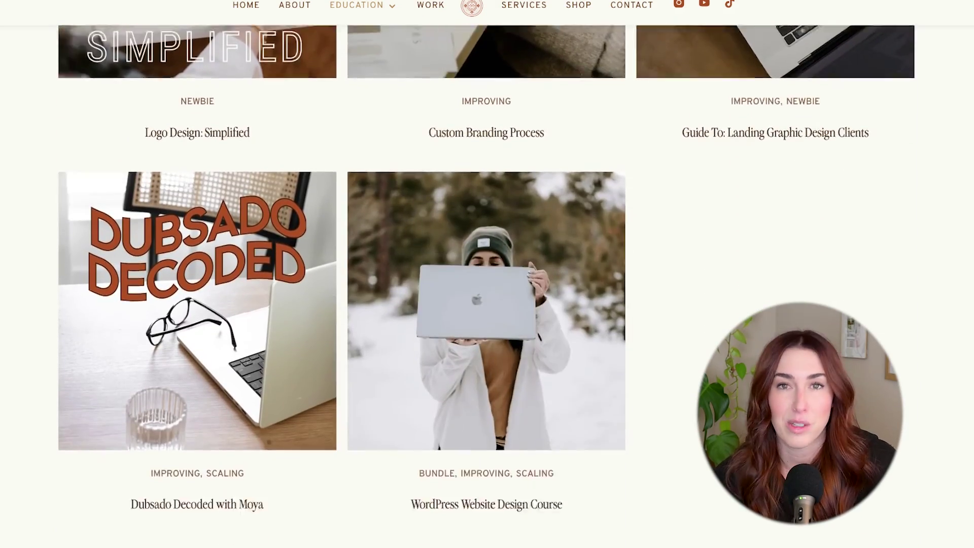
scroll(668, 365, "up", 8)
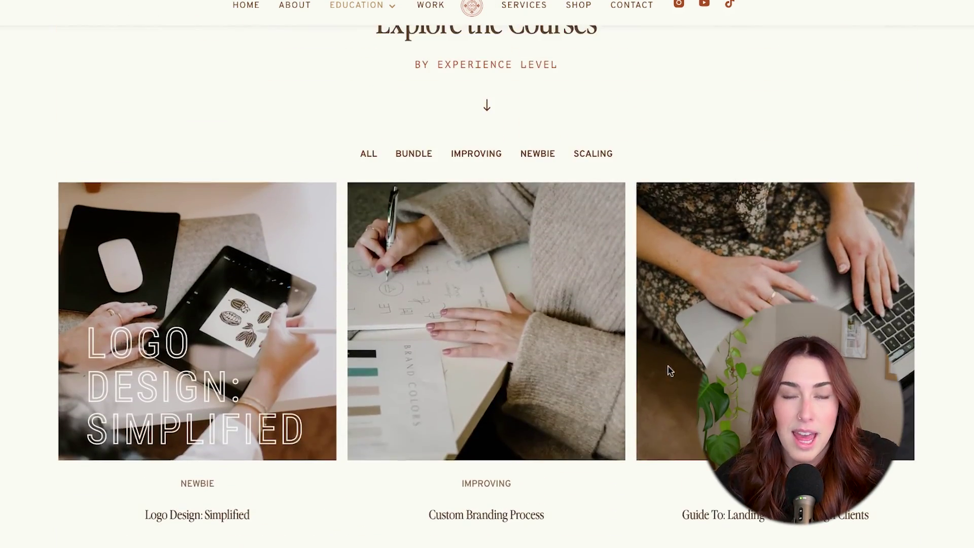
Step: Filter the course listing by Bundle and then by Newbie to view the matching courses
left_click(418, 157)
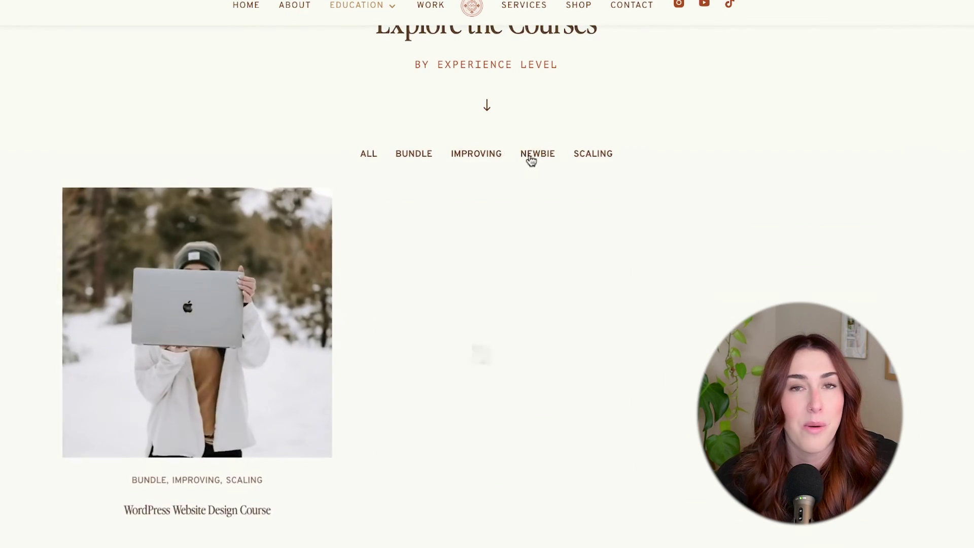
left_click(531, 156)
scroll(530, 161, "down", 3)
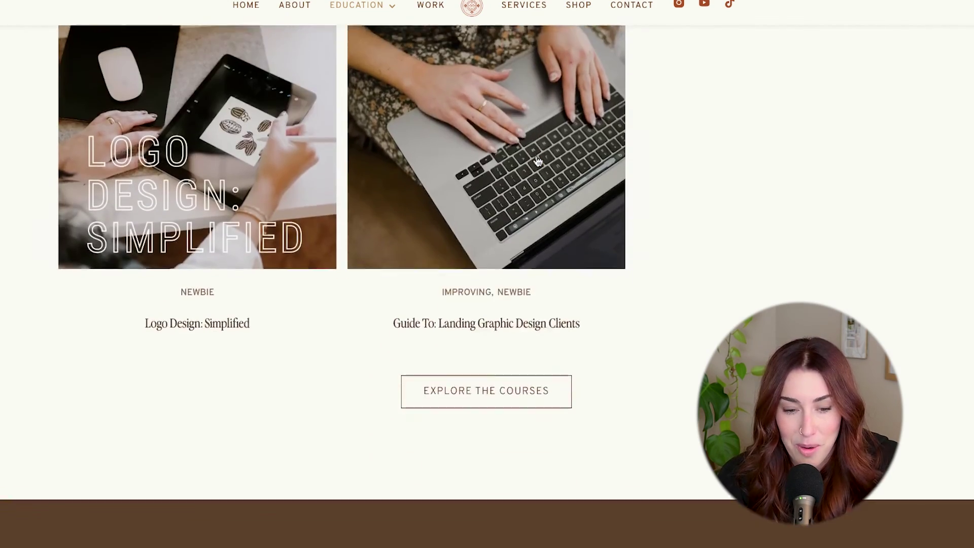